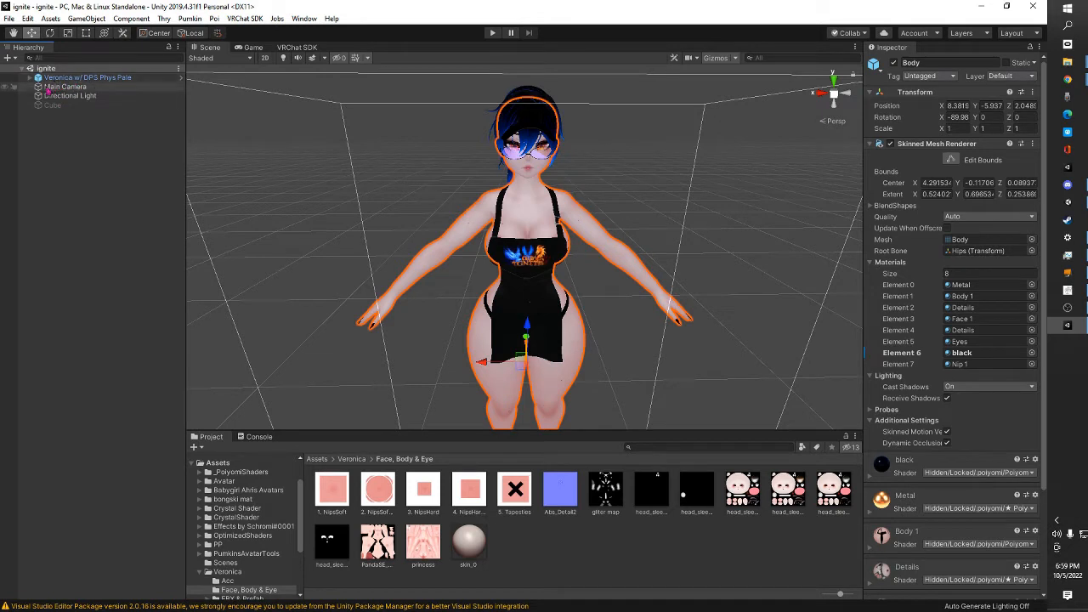
Find the main texture of the Body 1 material on the Body mesh of the Veronica avatar
left_click(30, 78)
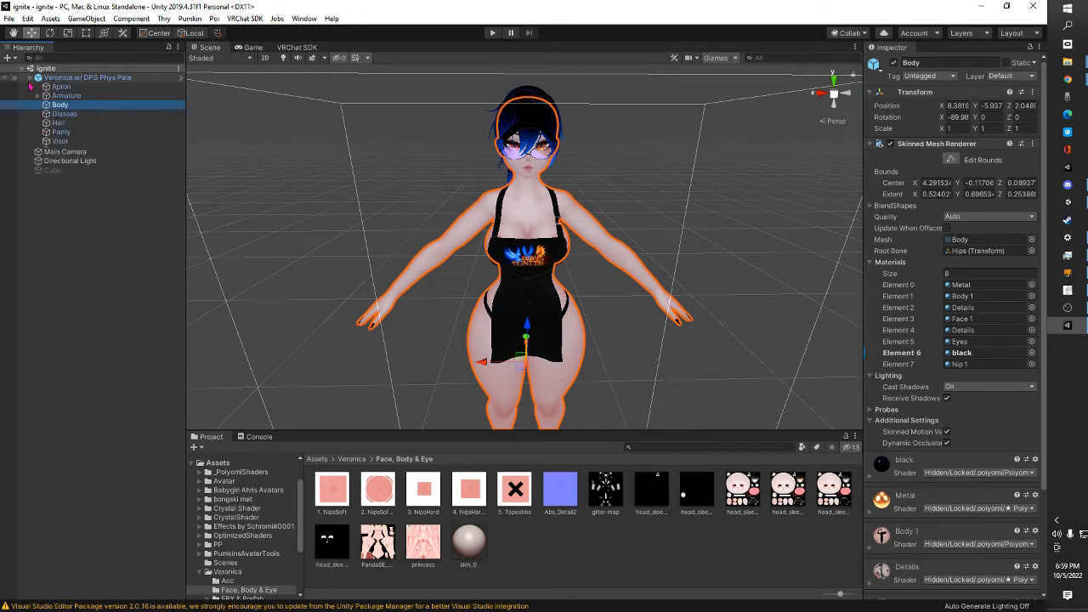
left_click(85, 108)
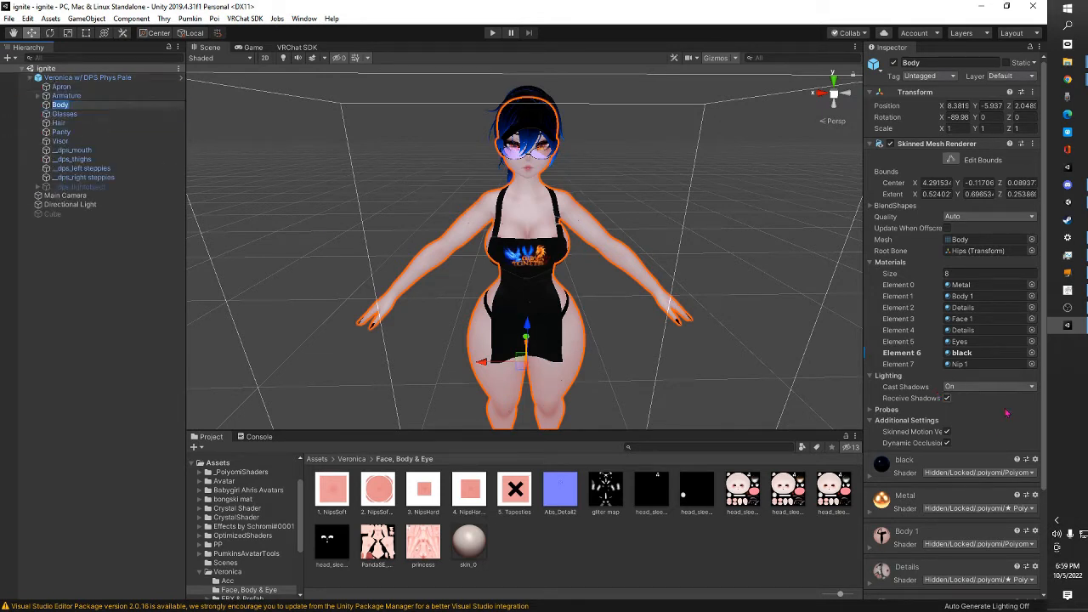
scroll(1007, 413, "down", 3)
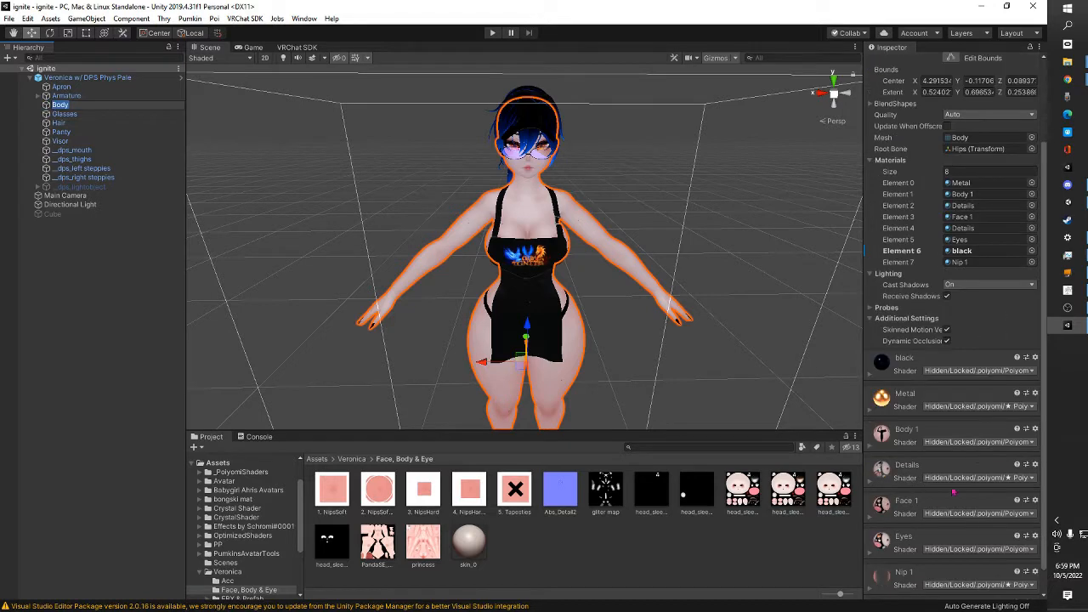
left_click(870, 453)
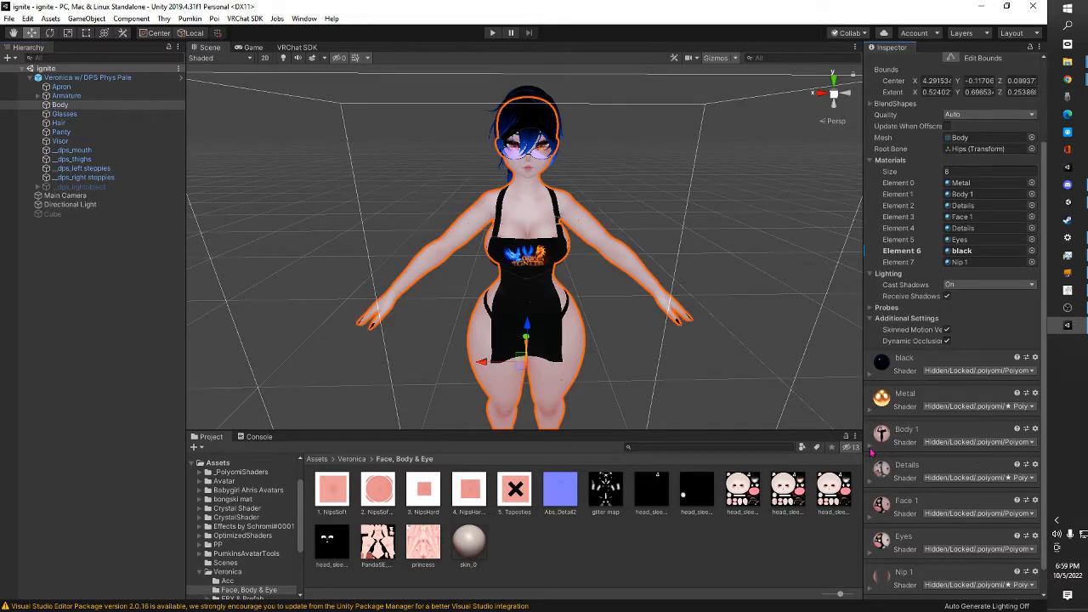
left_click(870, 444)
scroll(952, 477, "down", 6)
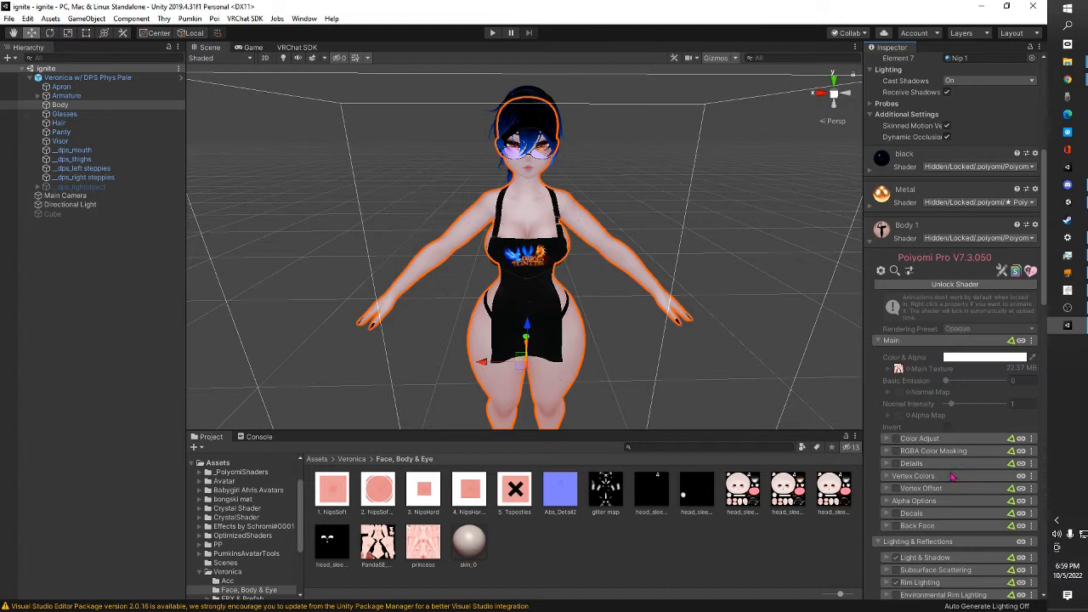
left_click(897, 372)
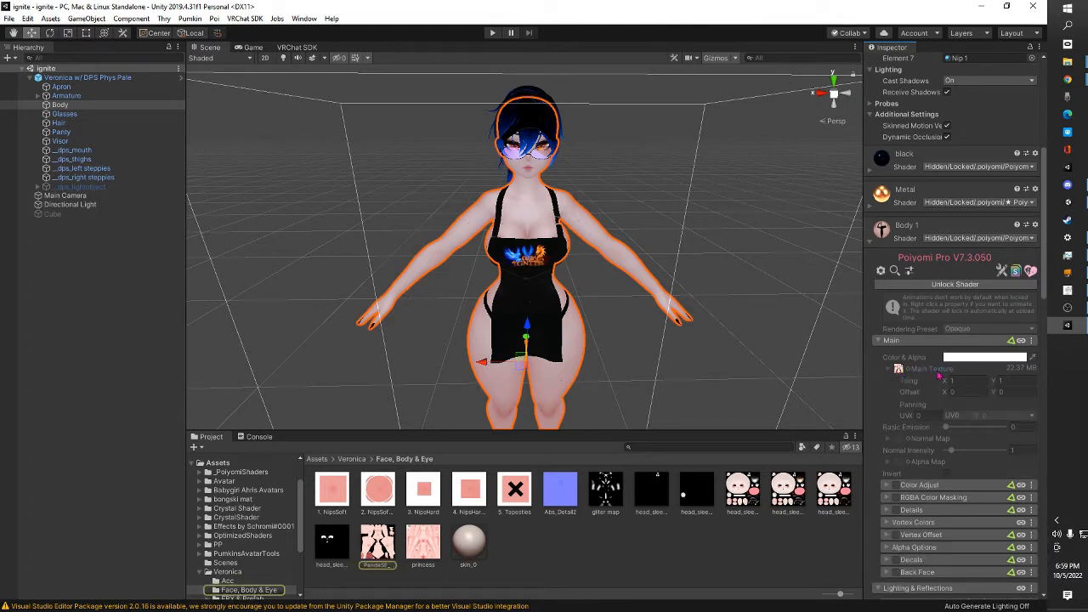
Show the PandaSE_Base_Color texture in its Explorer folder and open it in GIMP at 50% zoom on the torso
right_click(378, 551)
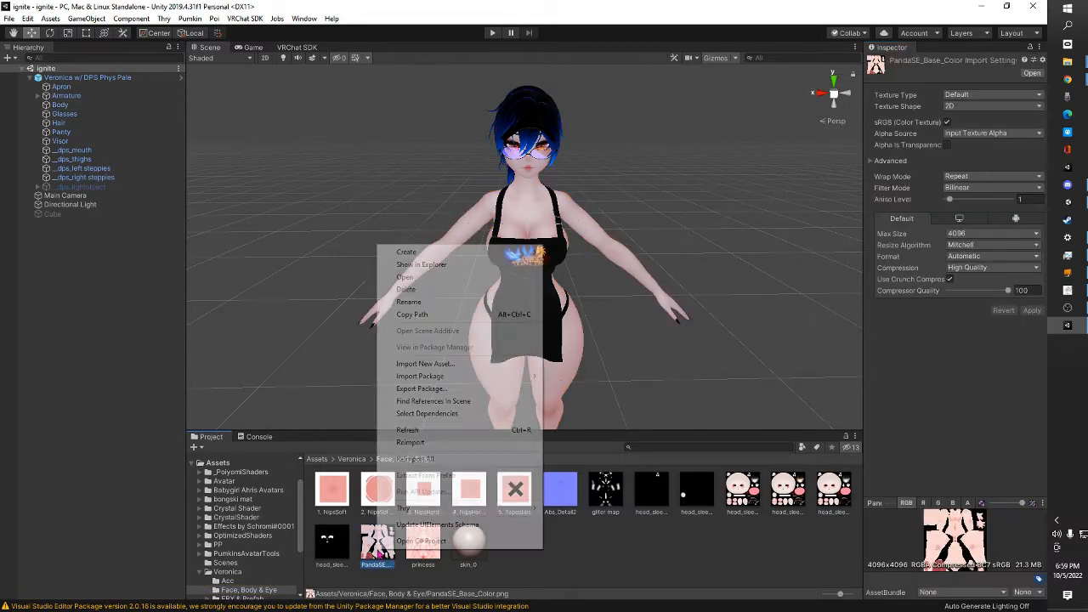
left_click(455, 270)
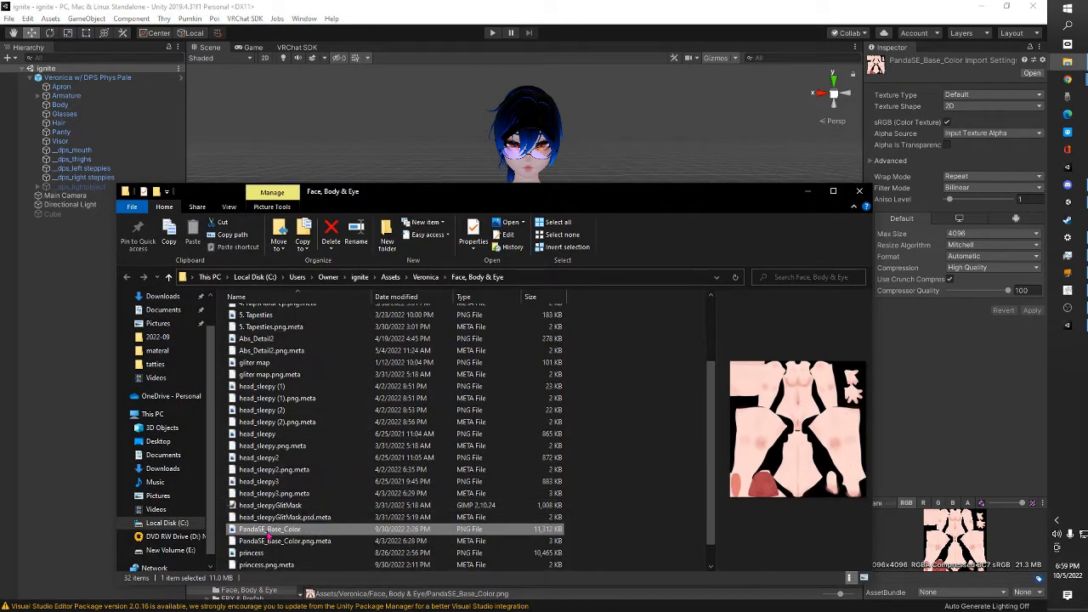
right_click(268, 533)
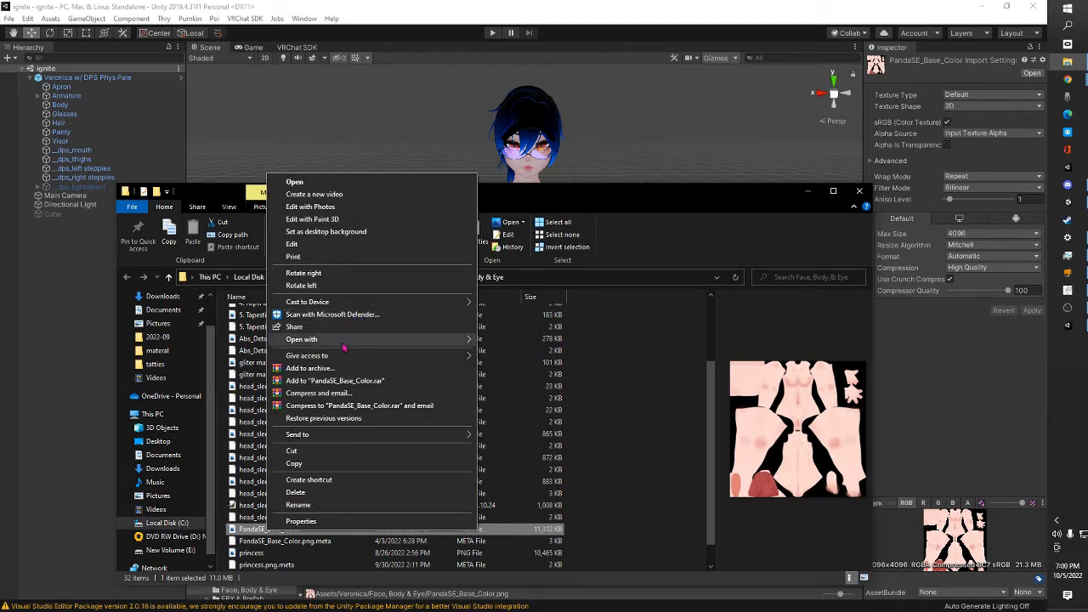
mouse_move(344, 340)
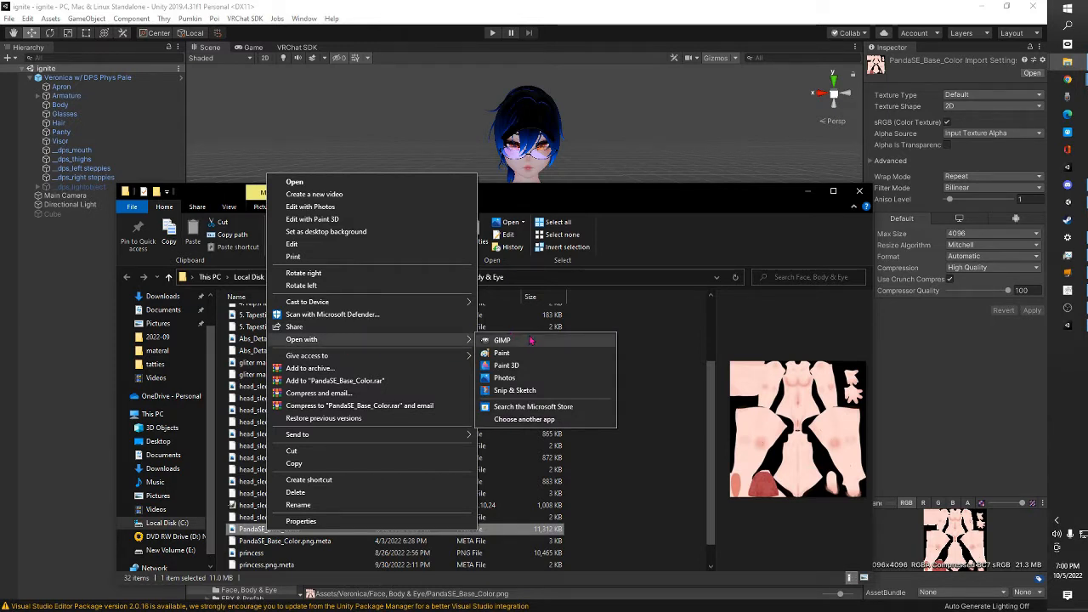
left_click(503, 340)
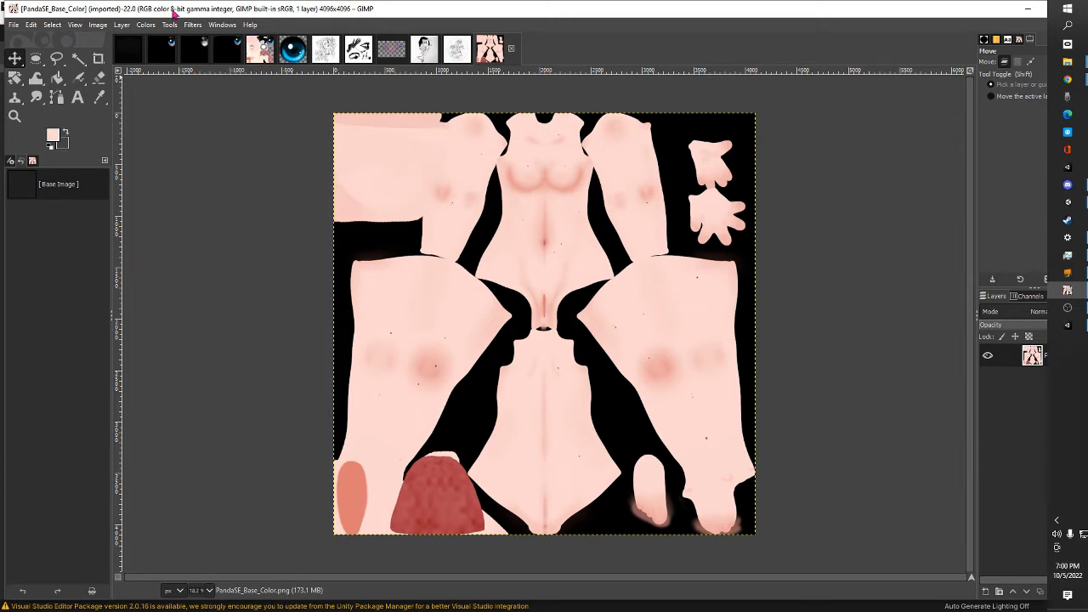
left_click(76, 27)
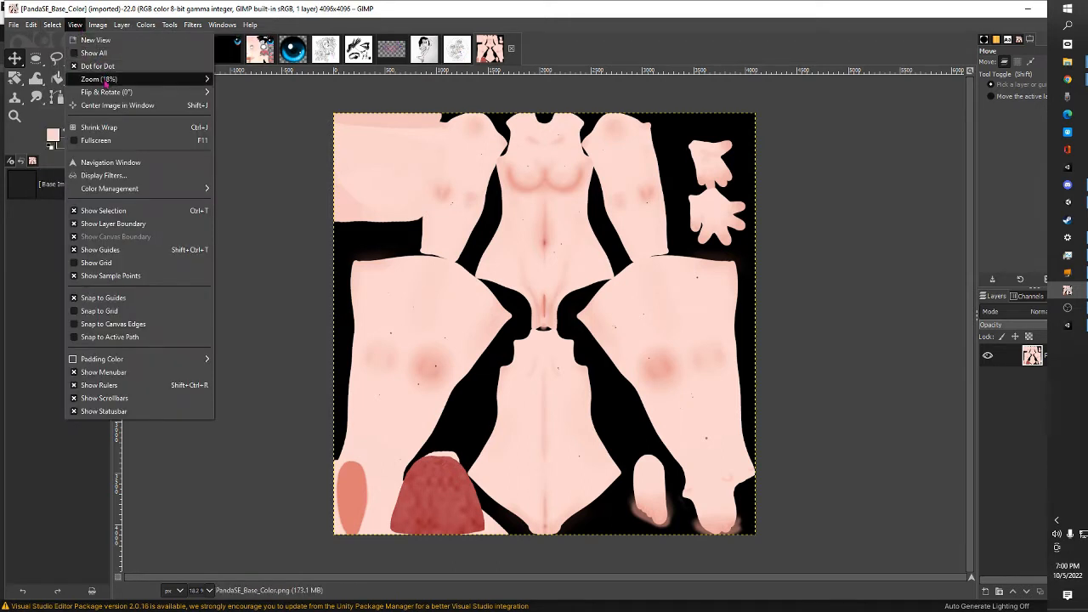
mouse_move(101, 79)
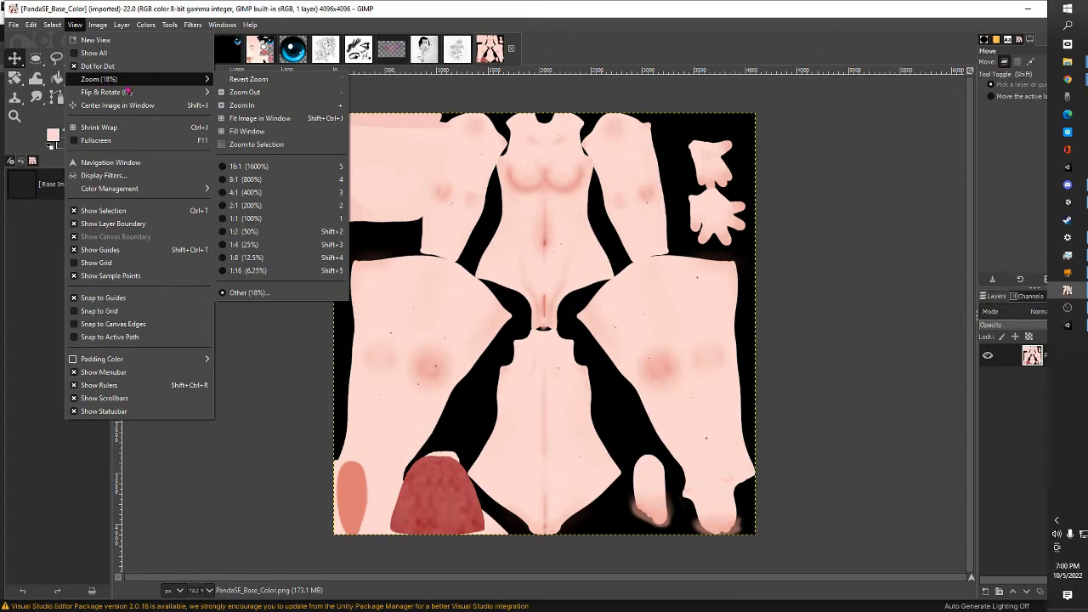
left_click(280, 237)
scroll(337, 311, "up", 5)
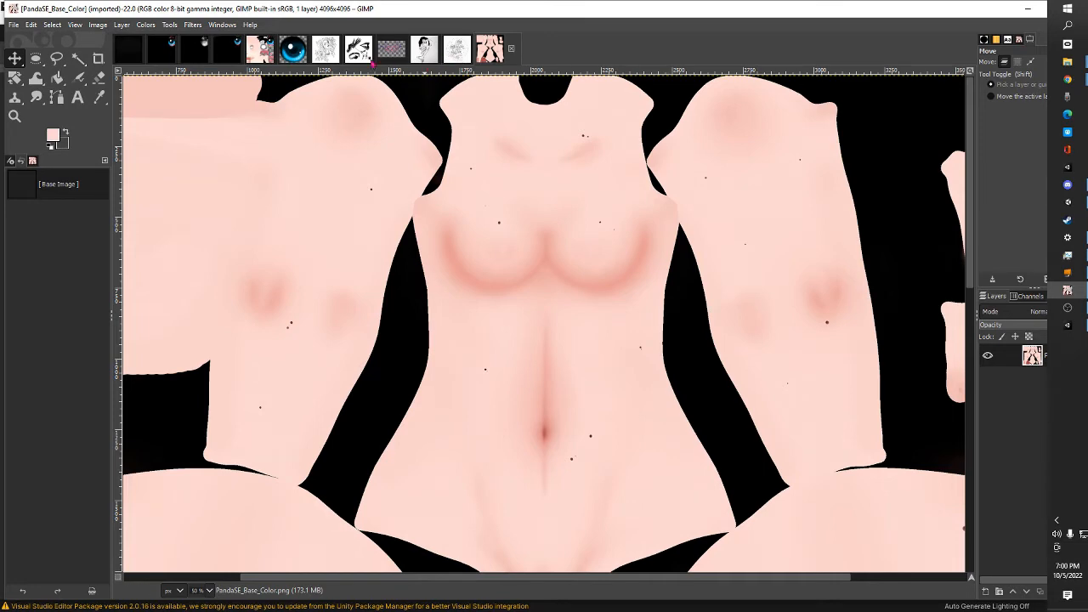
Colorize the succubus tattoo image with the dark grey colour 696969
left_click(390, 48)
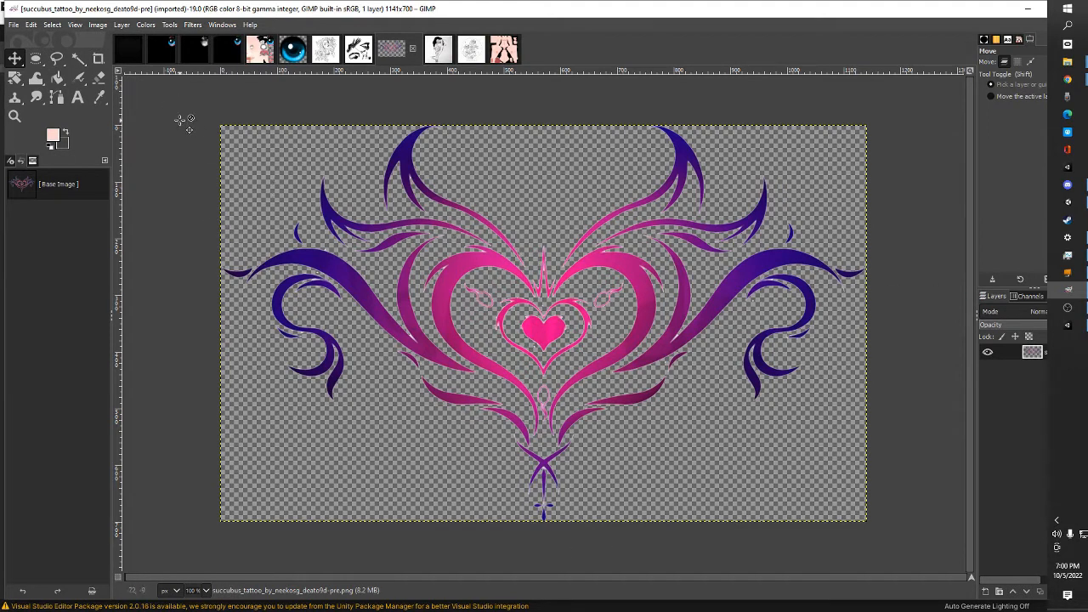
left_click(155, 29)
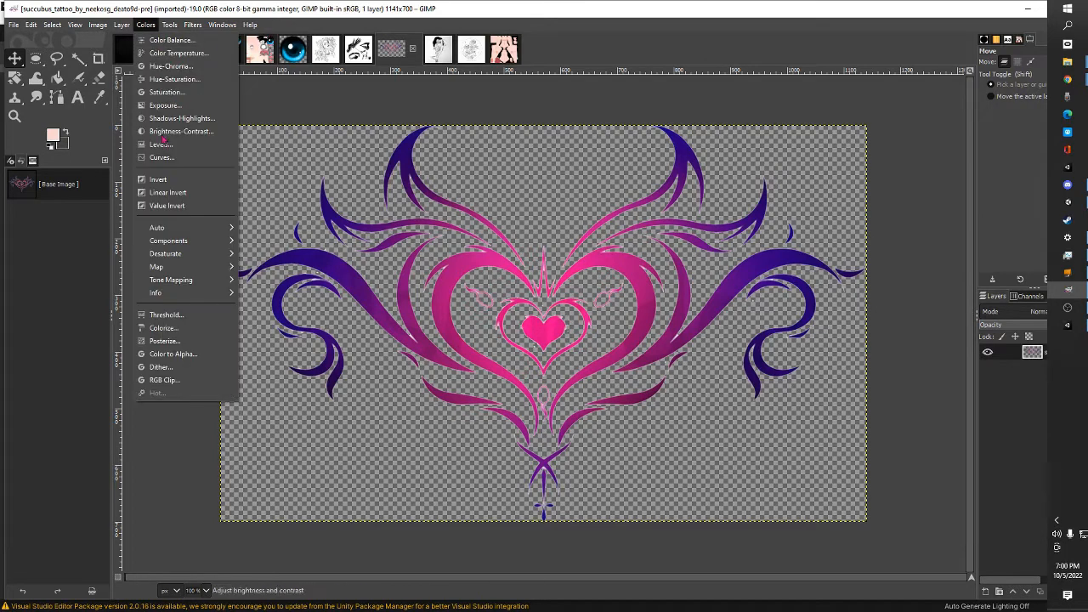
left_click(169, 332)
left_click(235, 174)
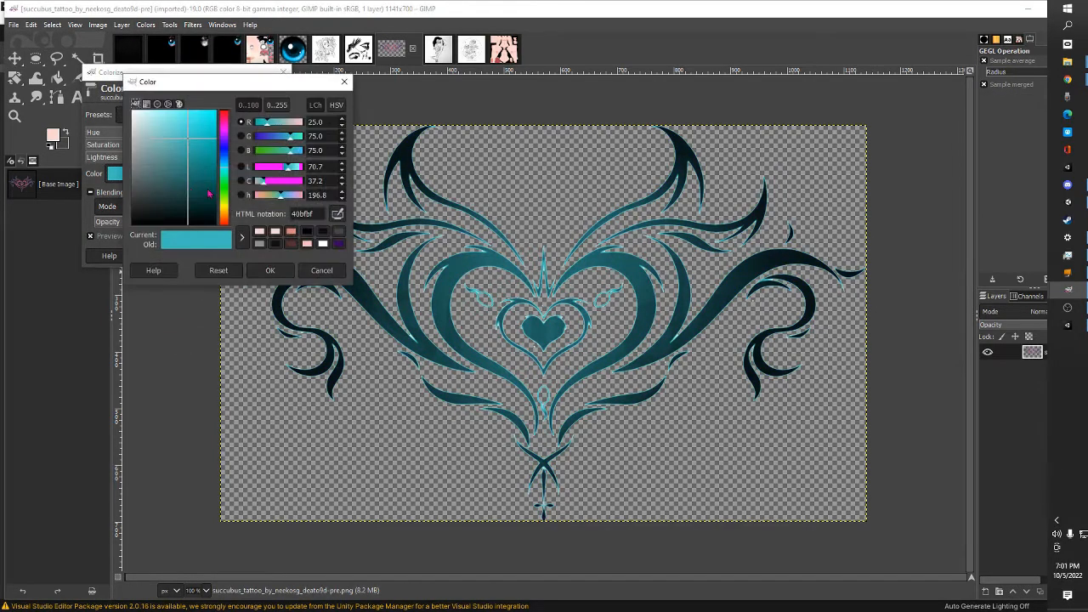
left_click_drag(185, 189, 7, 181)
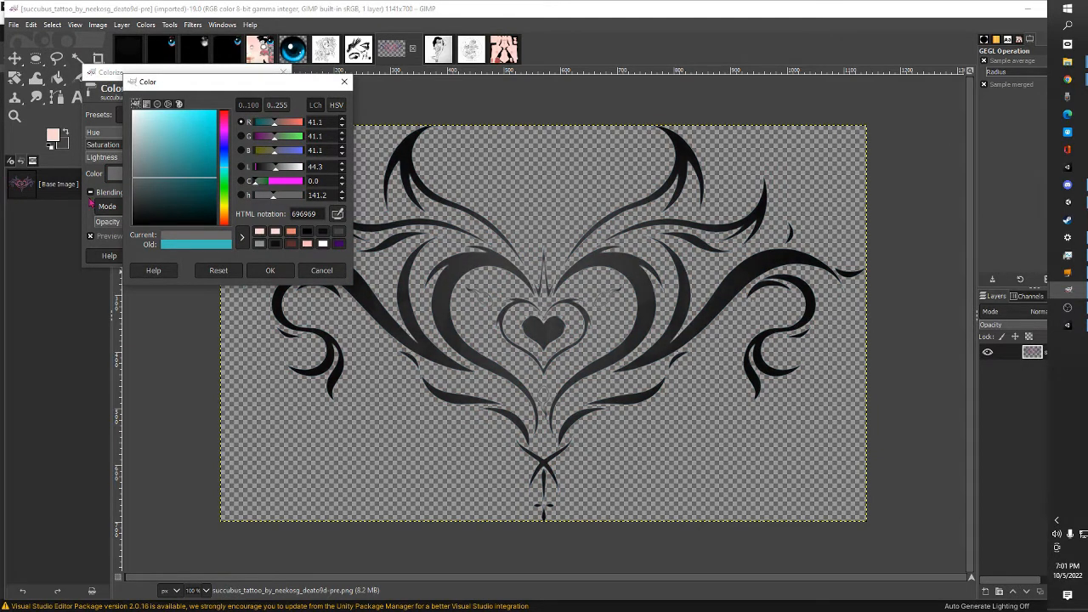
left_click(263, 272)
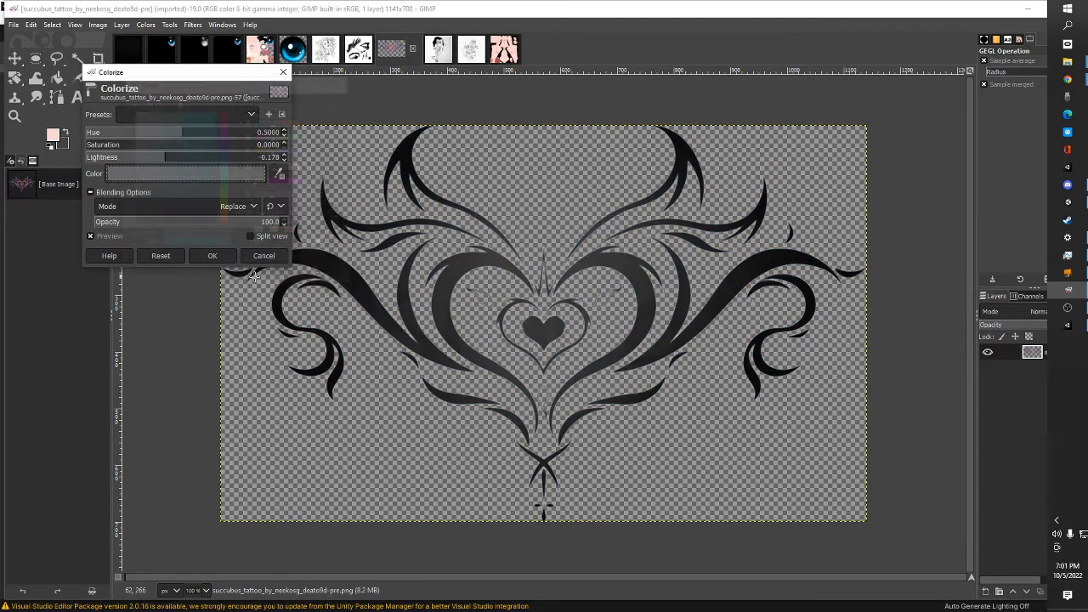
left_click(214, 254)
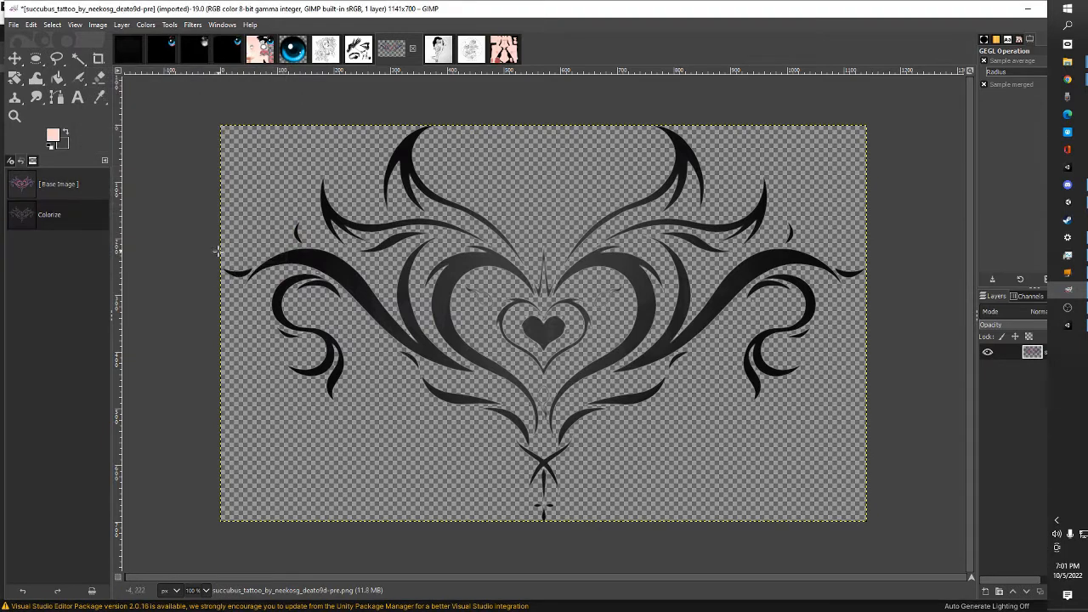
Copy the grey tattoo layer and paste it into the PandaSE_Base_Color image
left_click(14, 58)
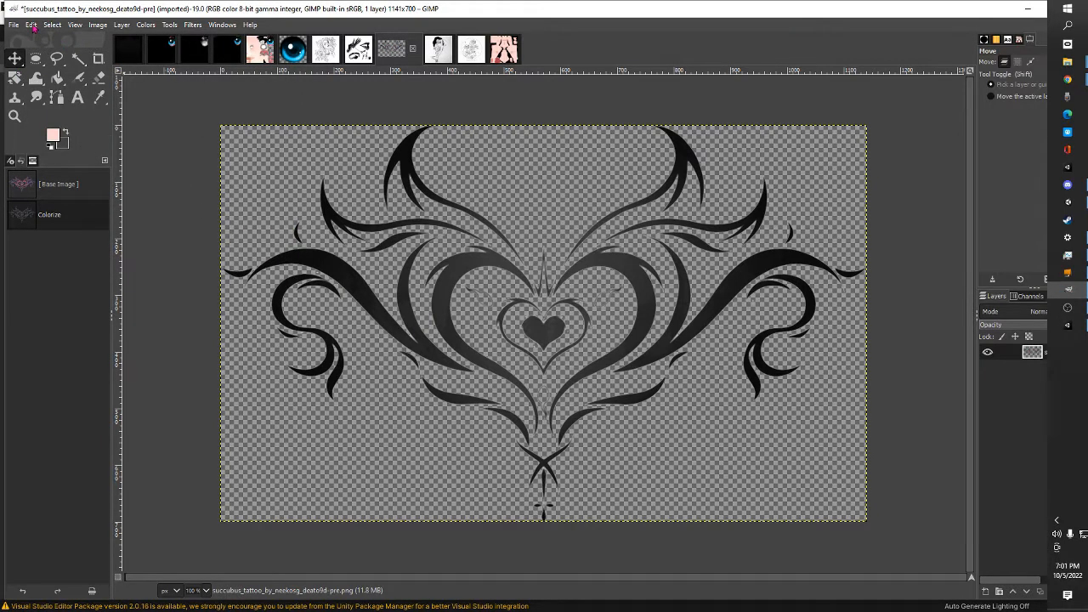
left_click(32, 25)
left_click(73, 102)
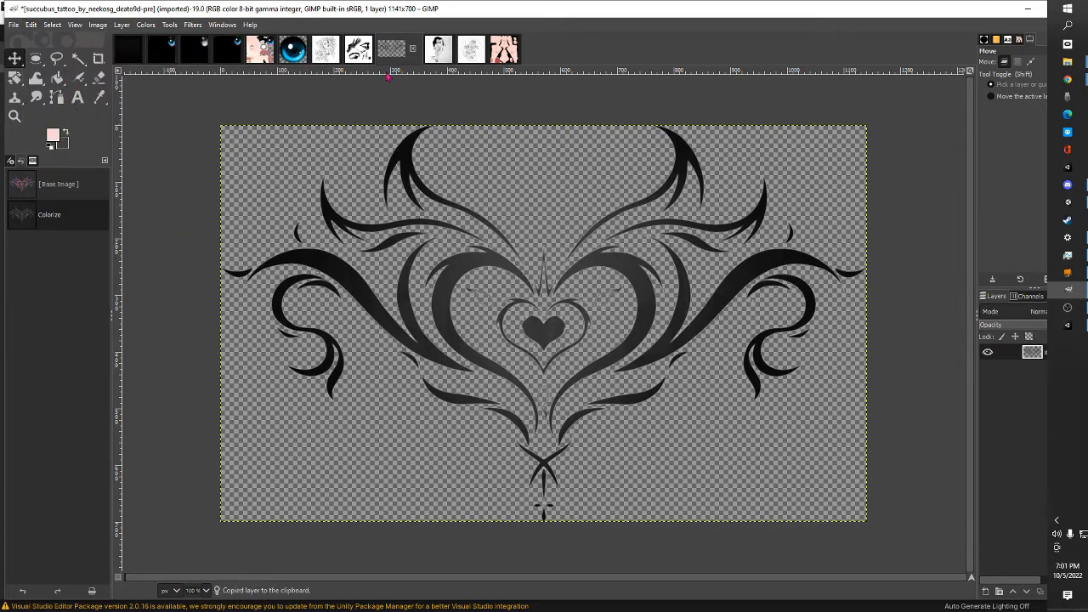
left_click(504, 49)
scroll(617, 386, "down", 5)
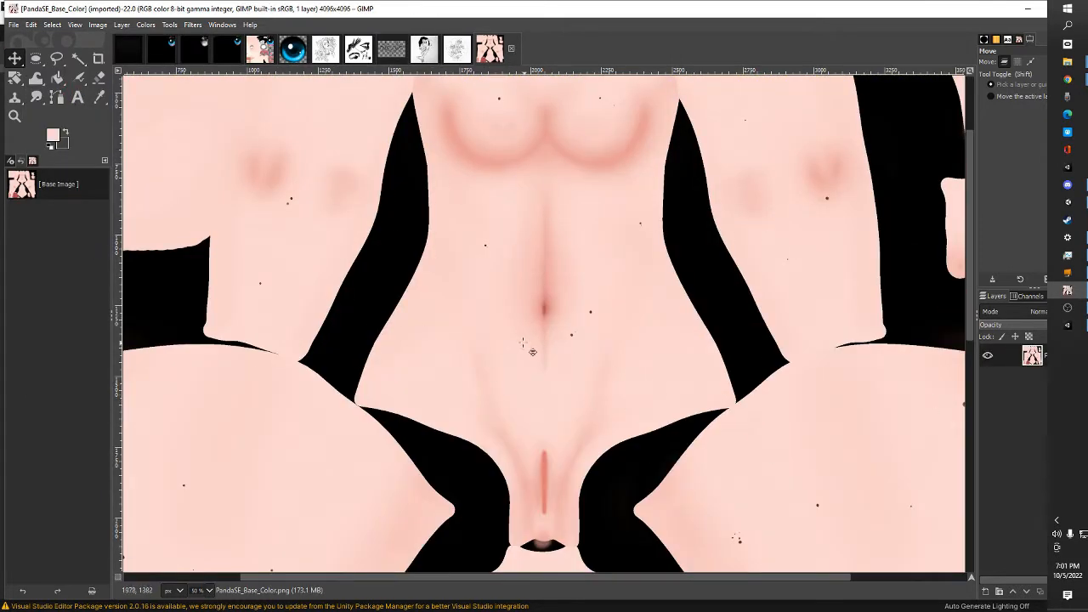
right_click(513, 344)
mouse_move(561, 372)
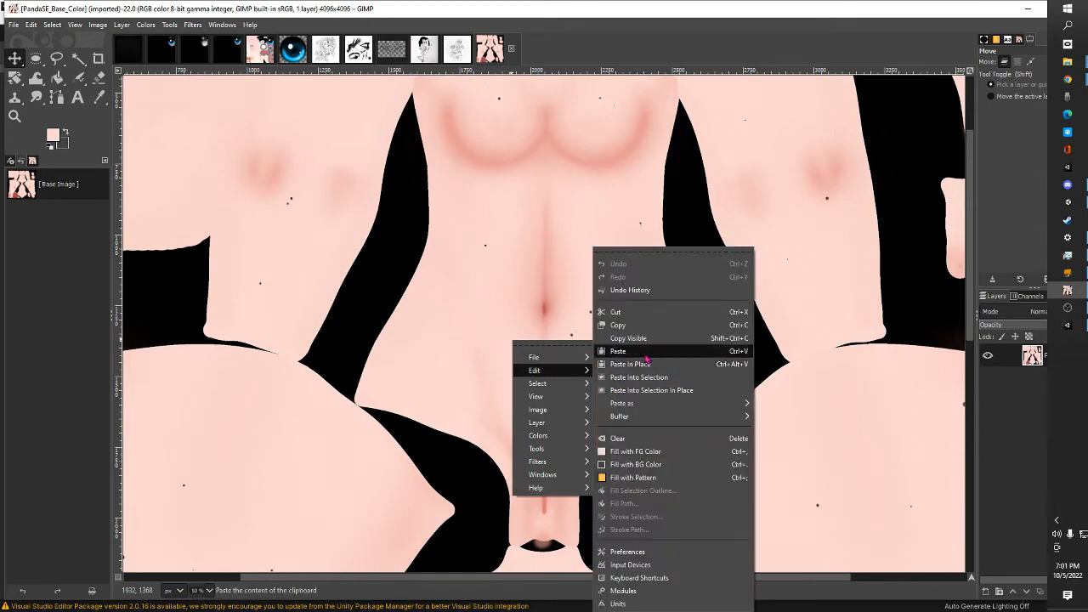
left_click(651, 358)
Scale the pasted tattoo to 500 × 307 px and move it down onto the lower abdomen, centred below the navel
right_click(597, 315)
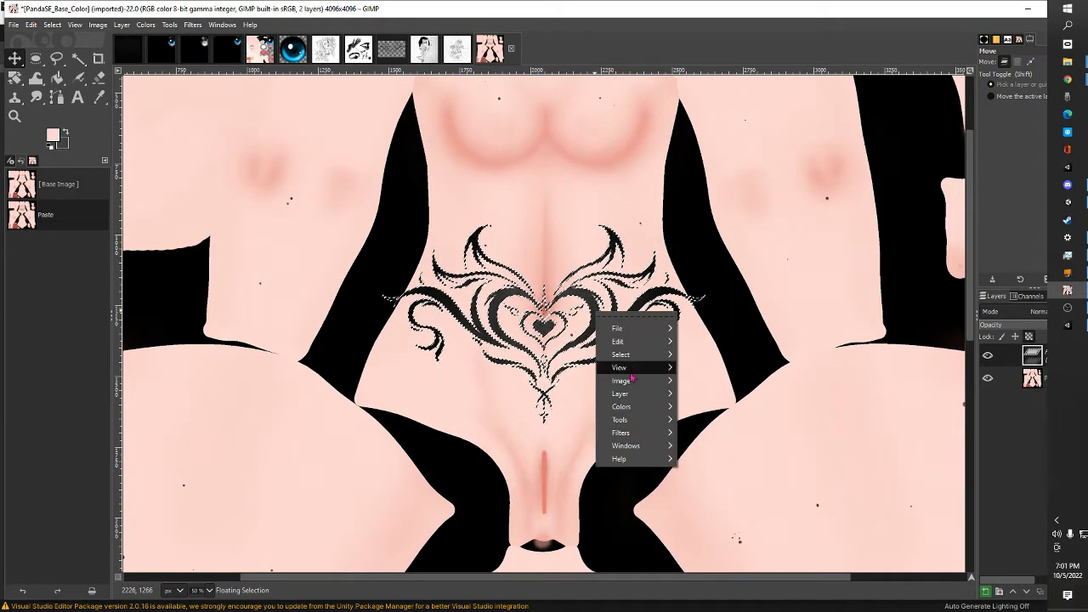
mouse_move(634, 393)
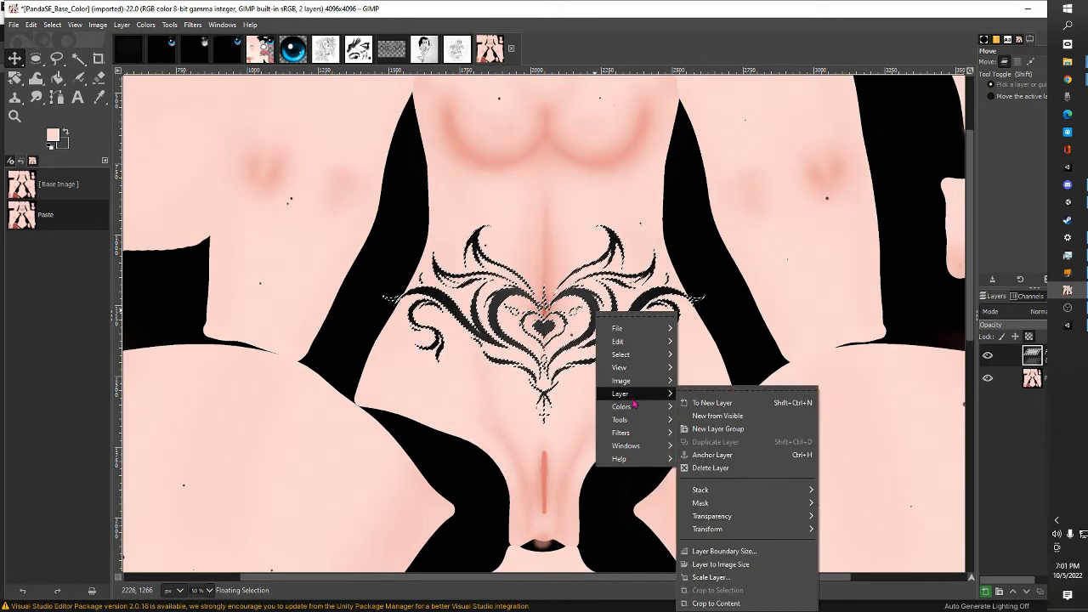
left_click(749, 585)
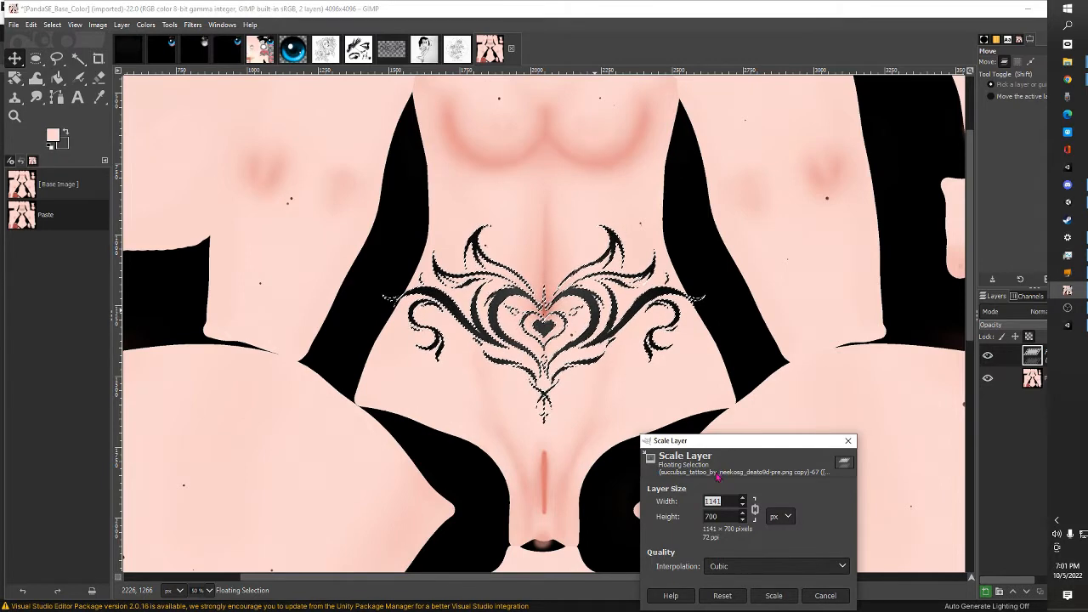
type("500")
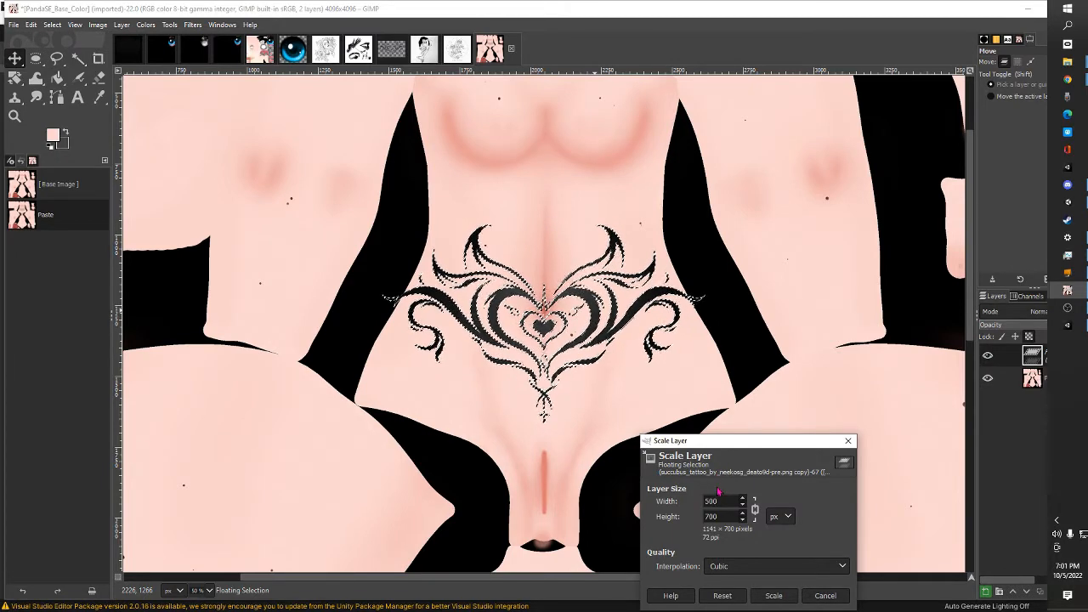
left_click(775, 596)
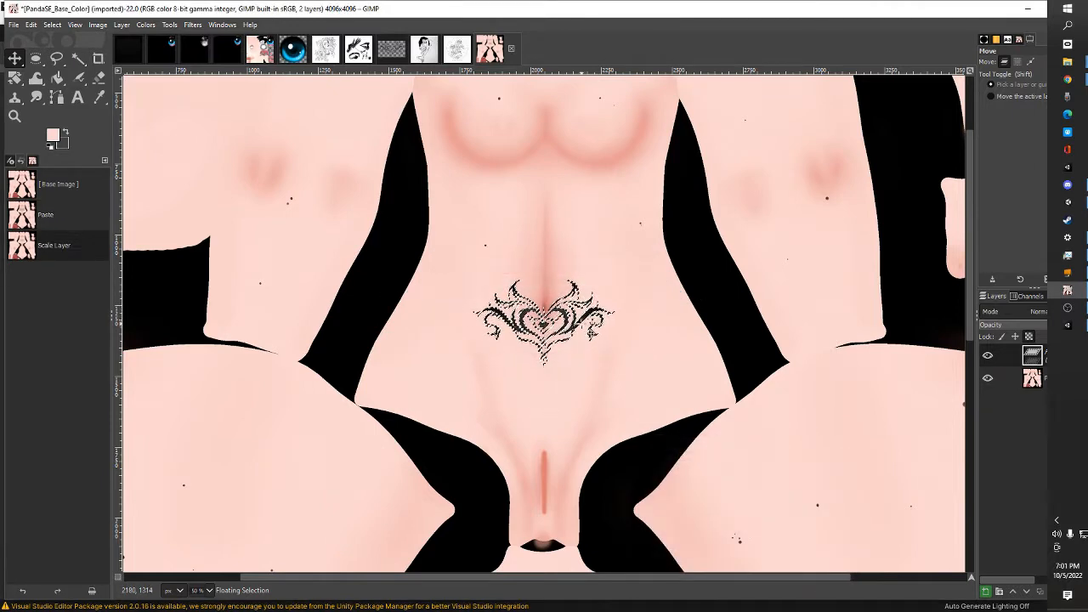
left_click_drag(582, 316, 590, 378)
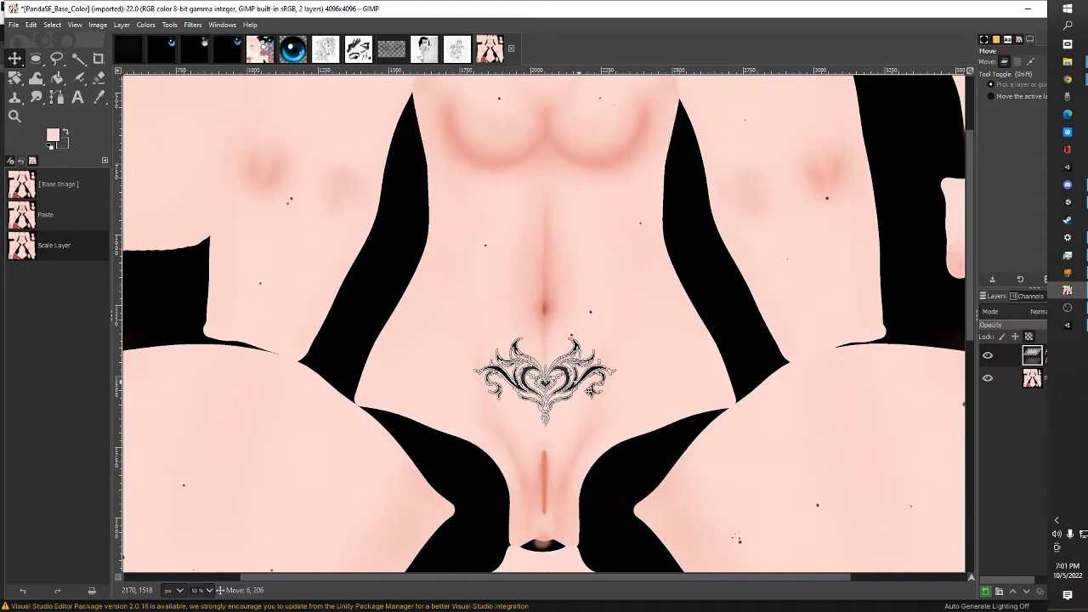
left_click_drag(588, 390, 588, 390)
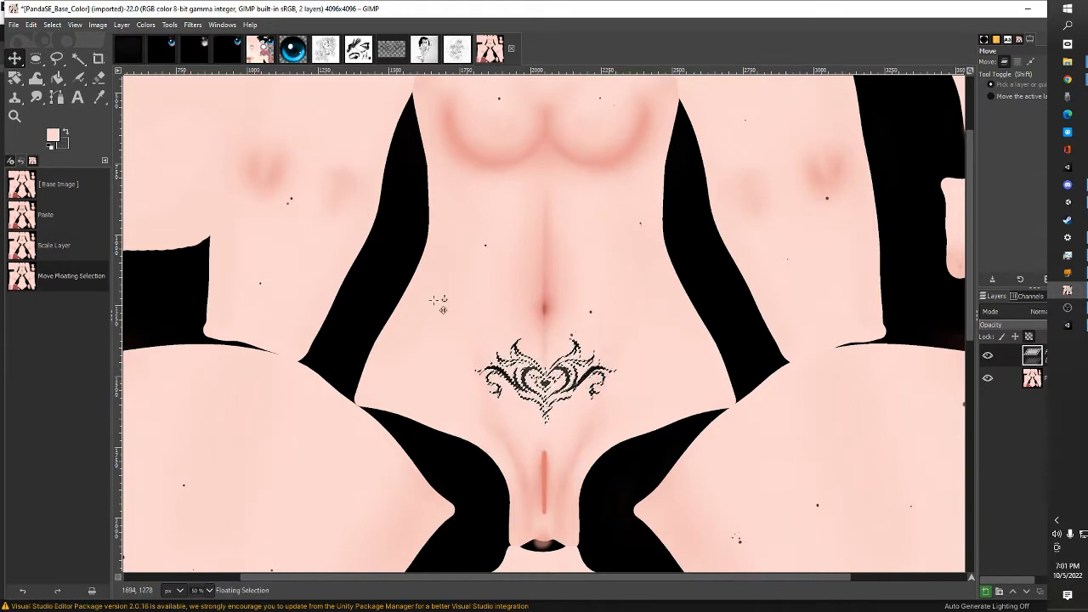
Overwrite PandaSE_Base_Color.png with the tattooed texture, switch to Unity to check the avatar, and return to GIMP to export it again
left_click(16, 25)
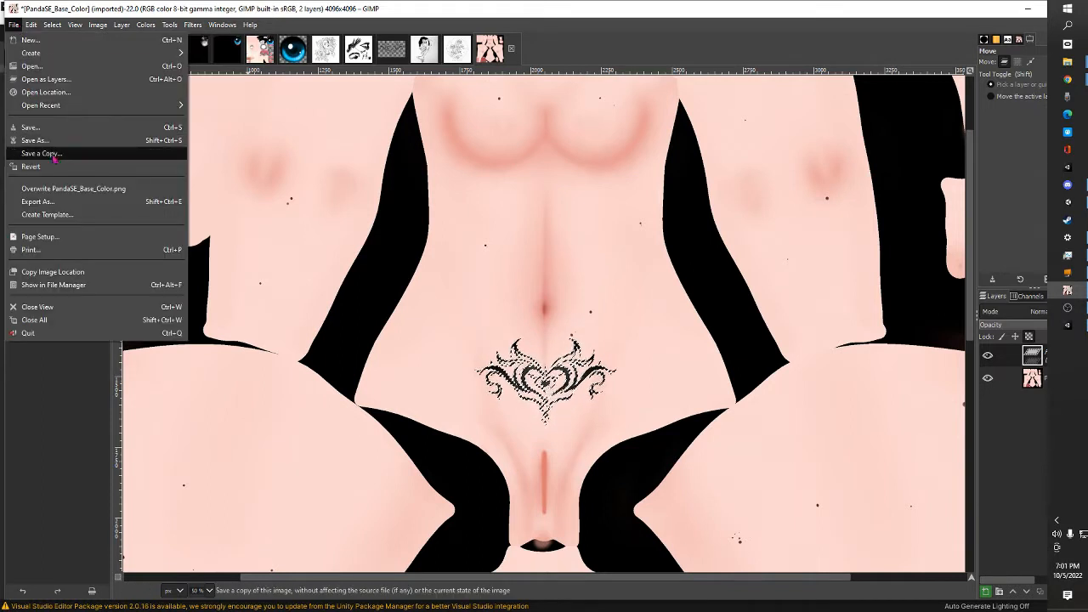
left_click(69, 197)
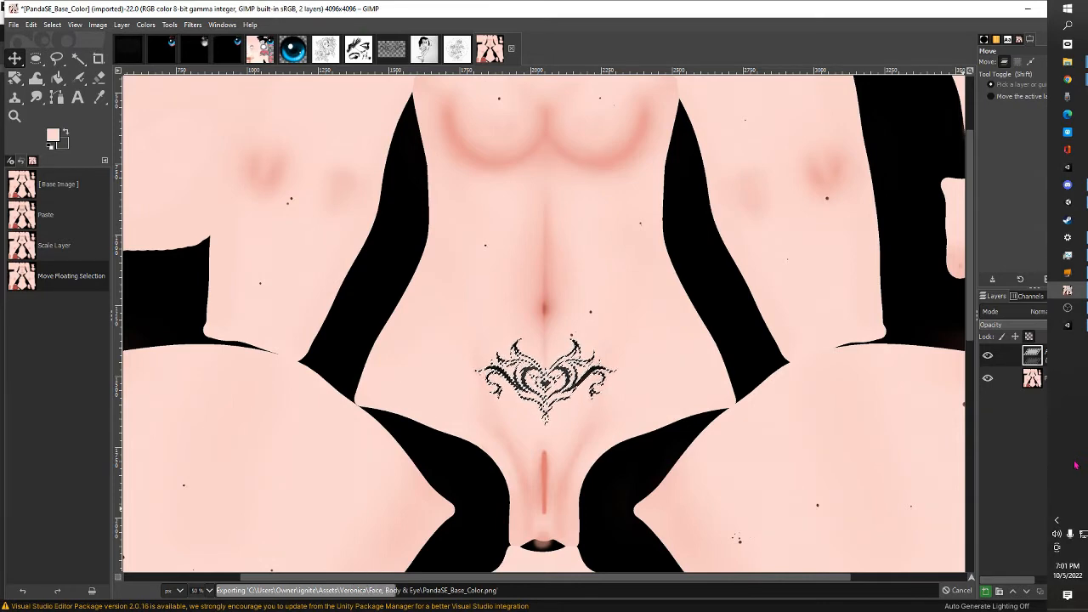
left_click(1069, 326)
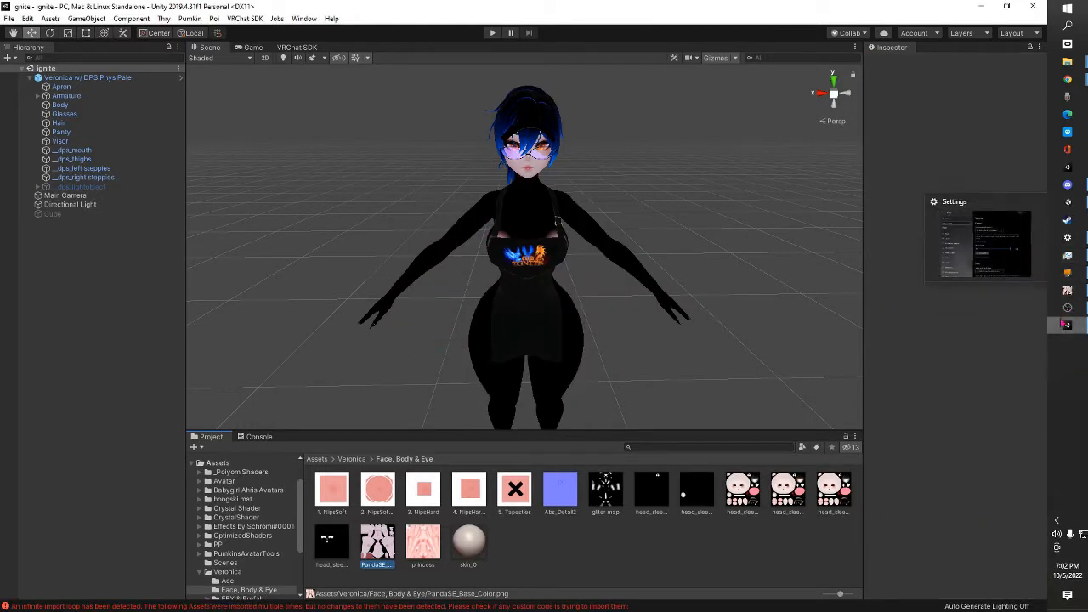
left_click(1069, 291)
key("ctrl+e")
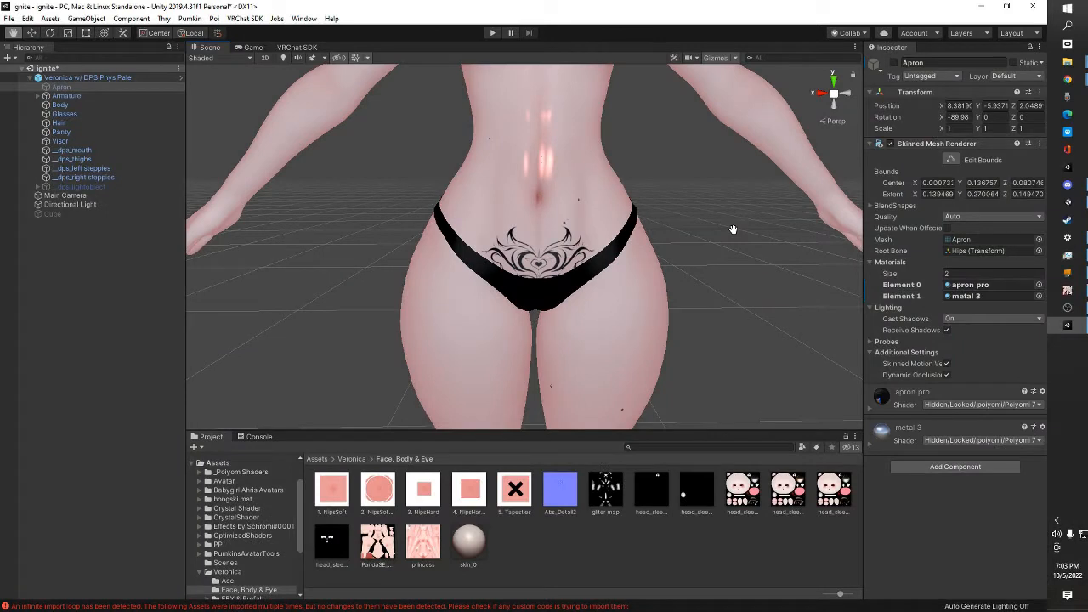
Check the lower-abdomen tattoo on the avatar in the Unity scene, and switch back to GIMP
left_click_drag(733, 229, 732, 228)
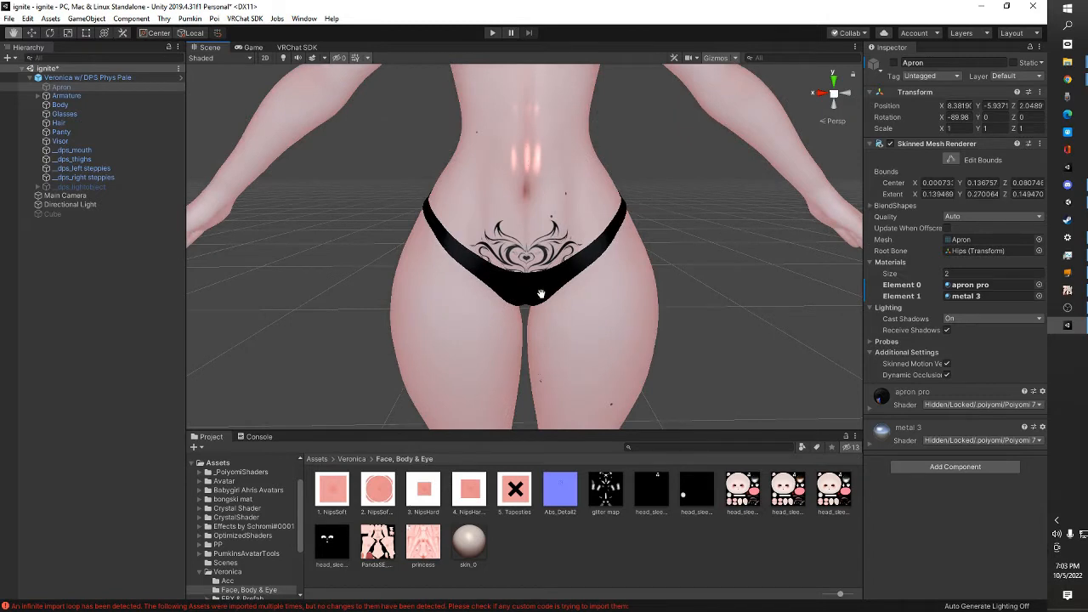
left_click_drag(540, 294, 576, 307)
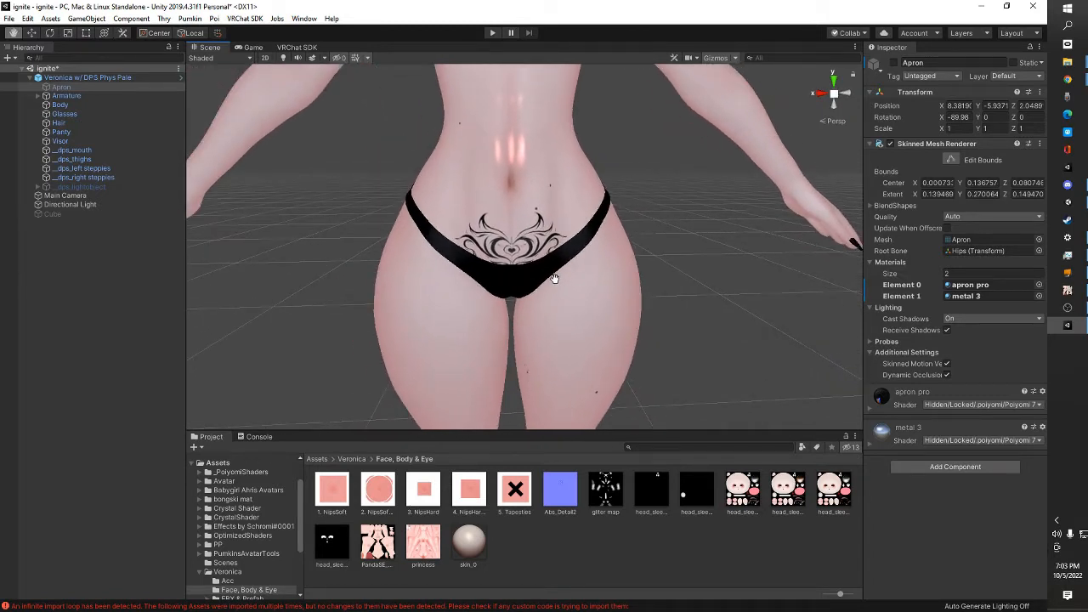
left_click(1068, 290)
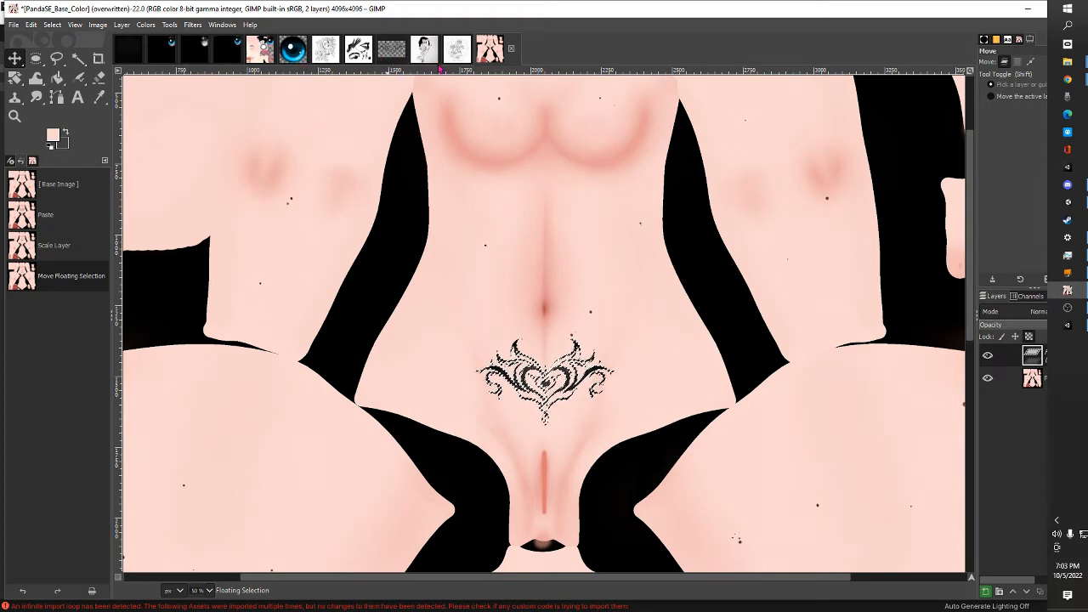
Fuzzy-select the black lips in the glove, lips and rose image, adding the missed parts to the selection
left_click(365, 56)
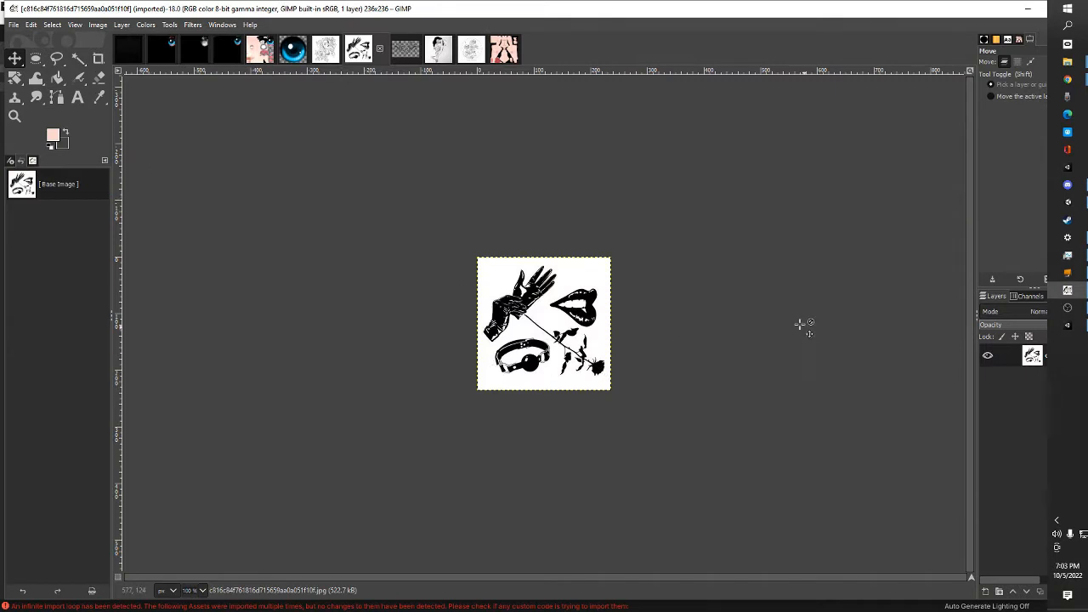
left_click(80, 58)
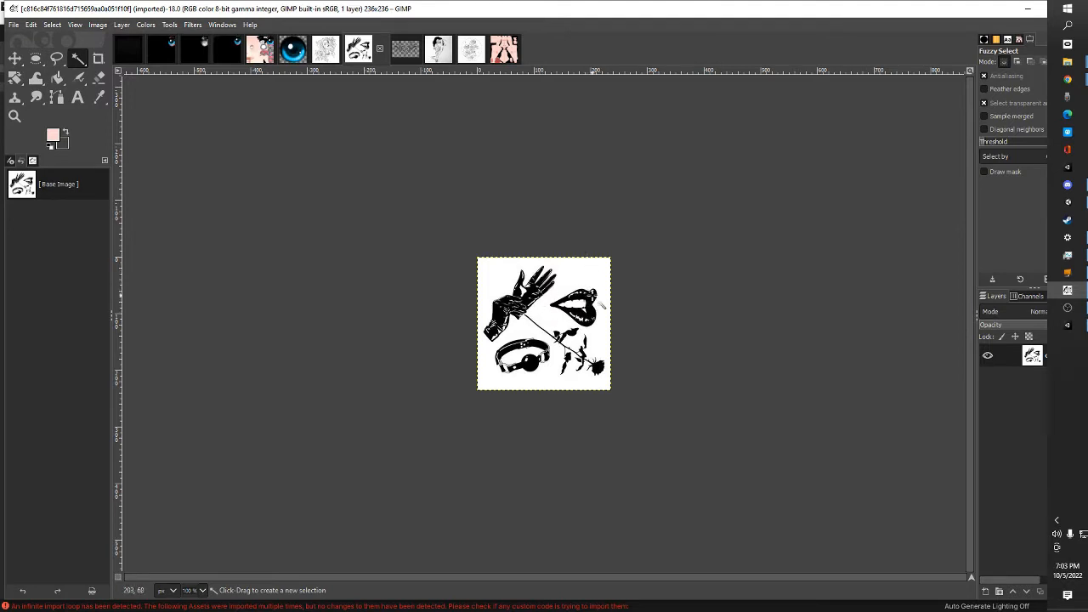
left_click(593, 298)
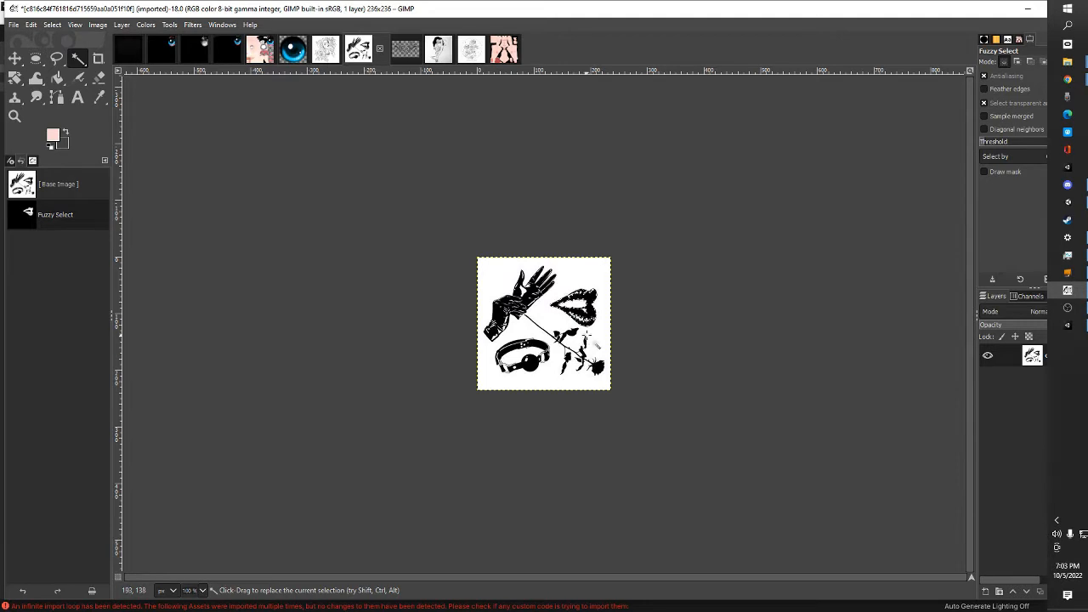
left_click(75, 24)
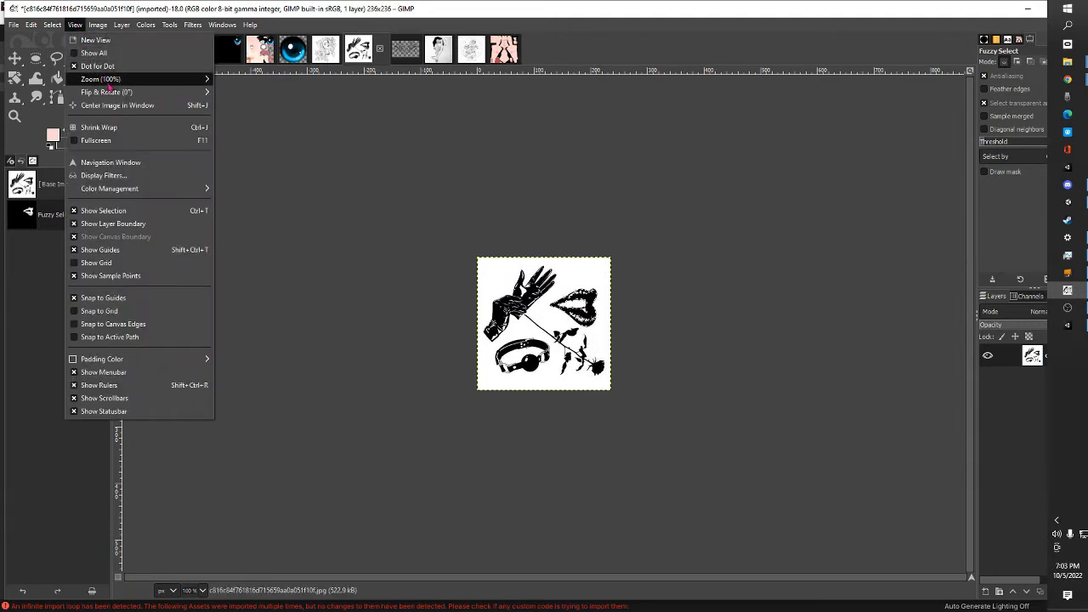
mouse_move(115, 79)
left_click(260, 206)
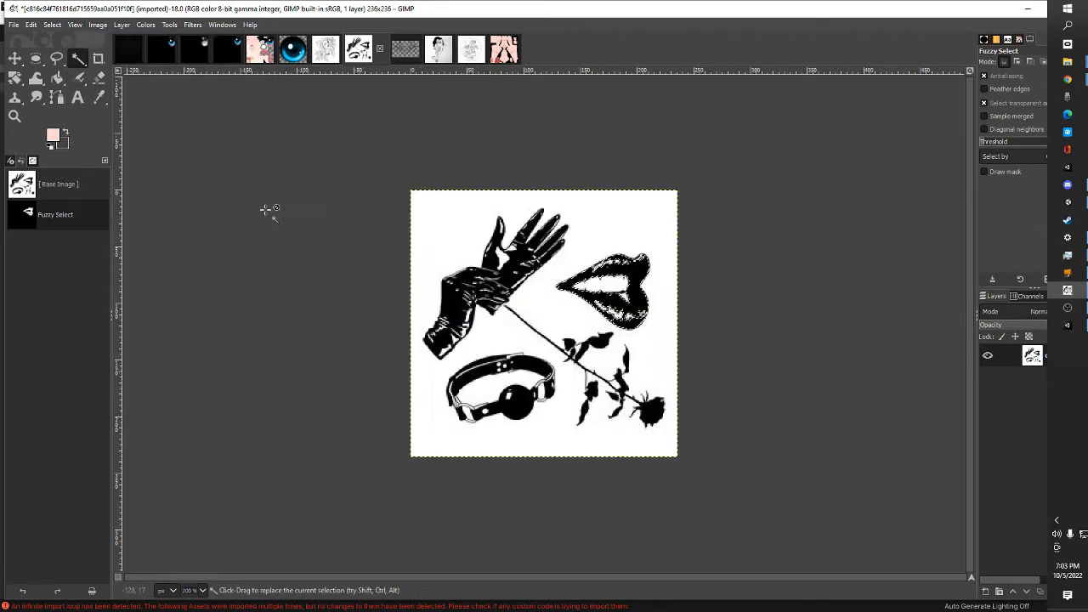
key("shift")
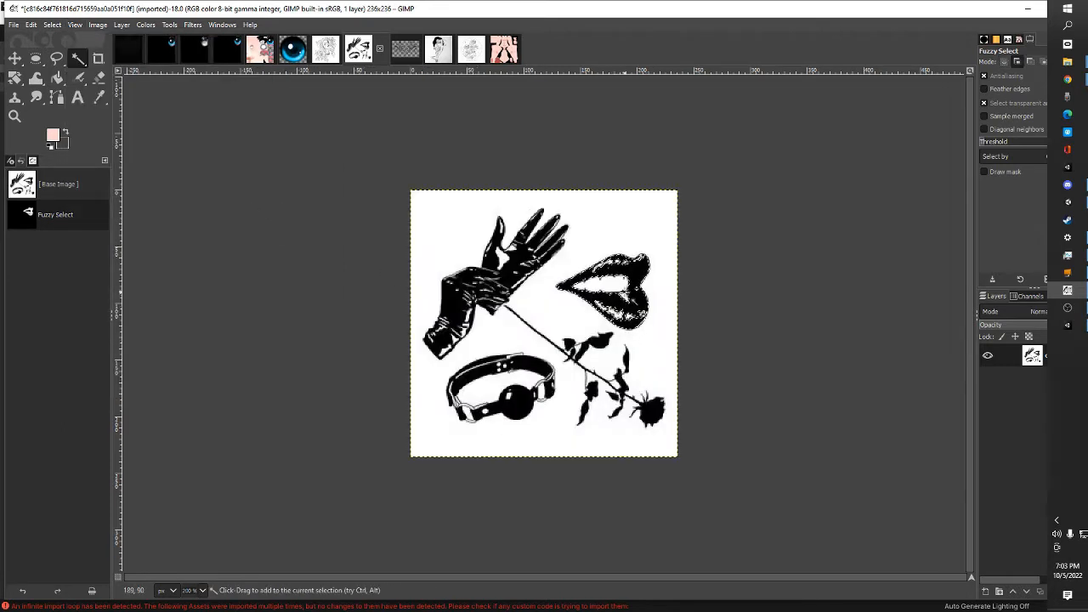
left_click(625, 292, "shift")
left_click(625, 290, "shift")
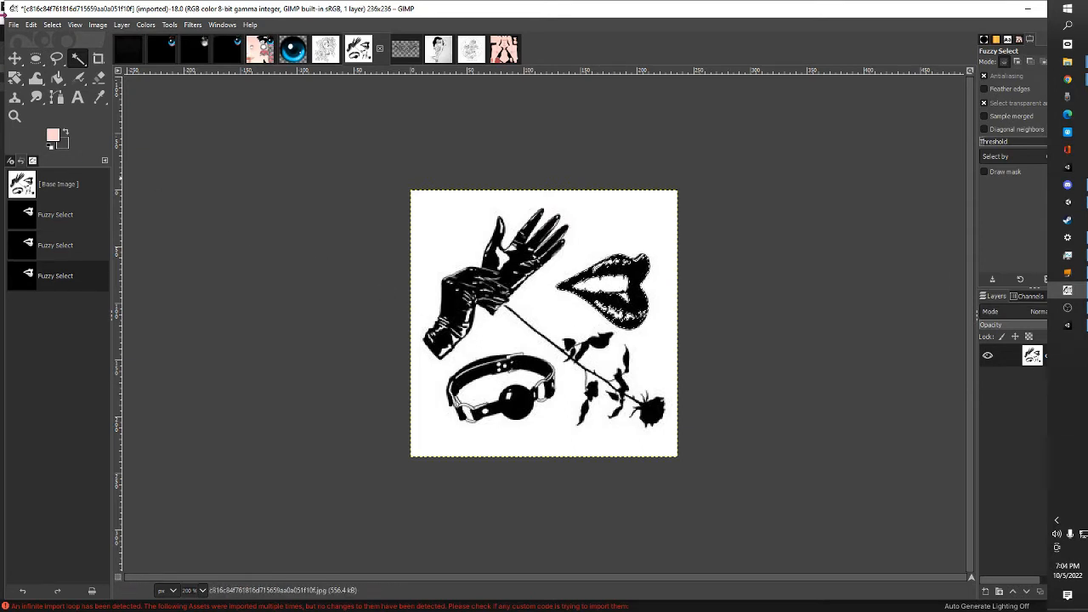
Copy the selected lips into the PandaSE_Base_Color image and move them up beside the navel, above the heart tattoo's left end
left_click(31, 24)
left_click(72, 102)
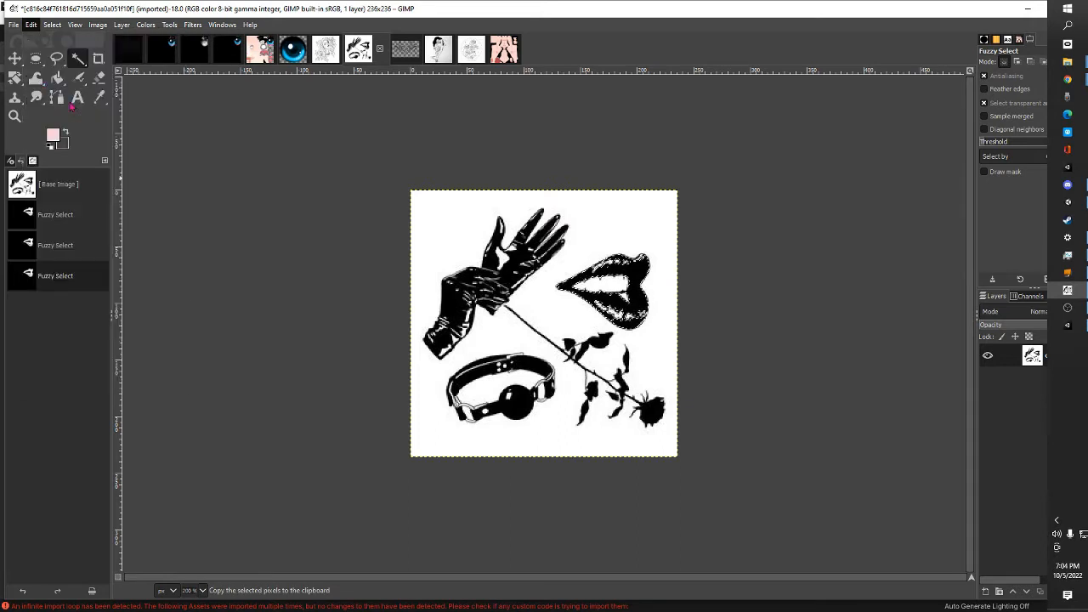
left_click(14, 58)
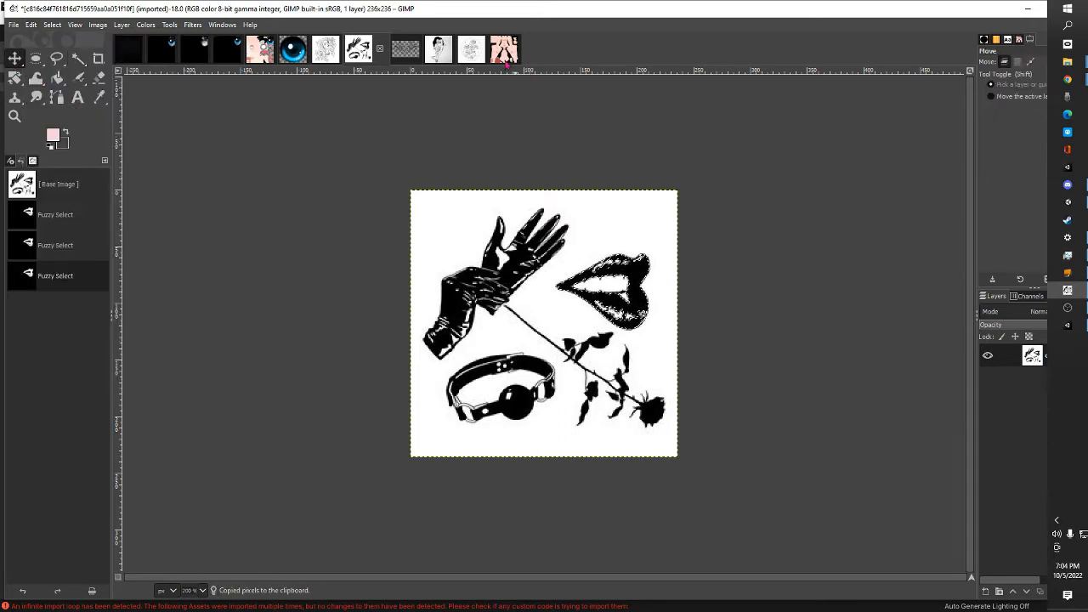
left_click(504, 53)
right_click(576, 295)
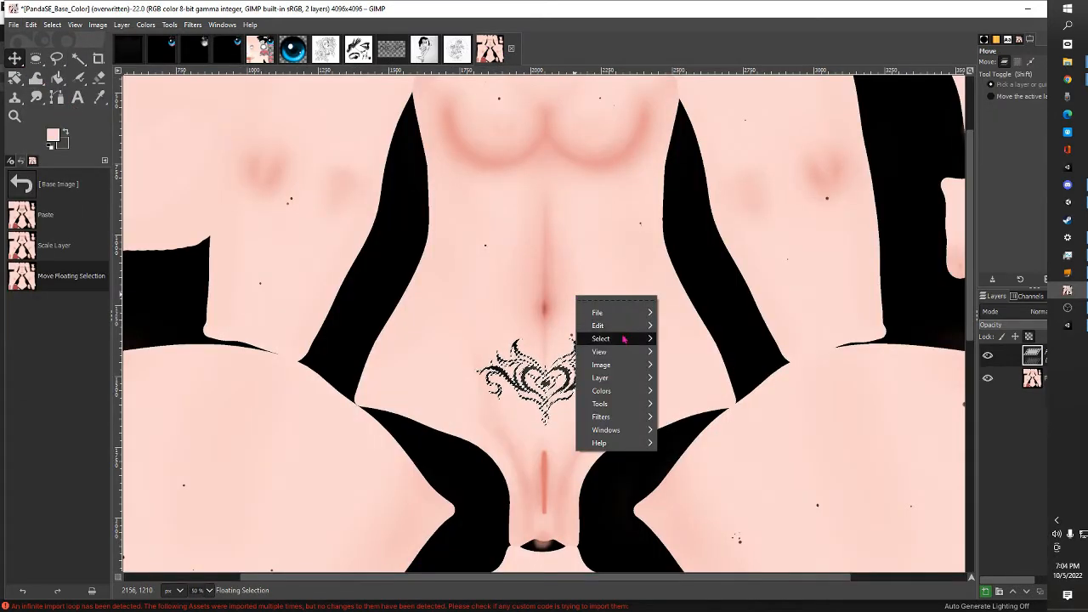
mouse_move(599, 325)
left_click(680, 348)
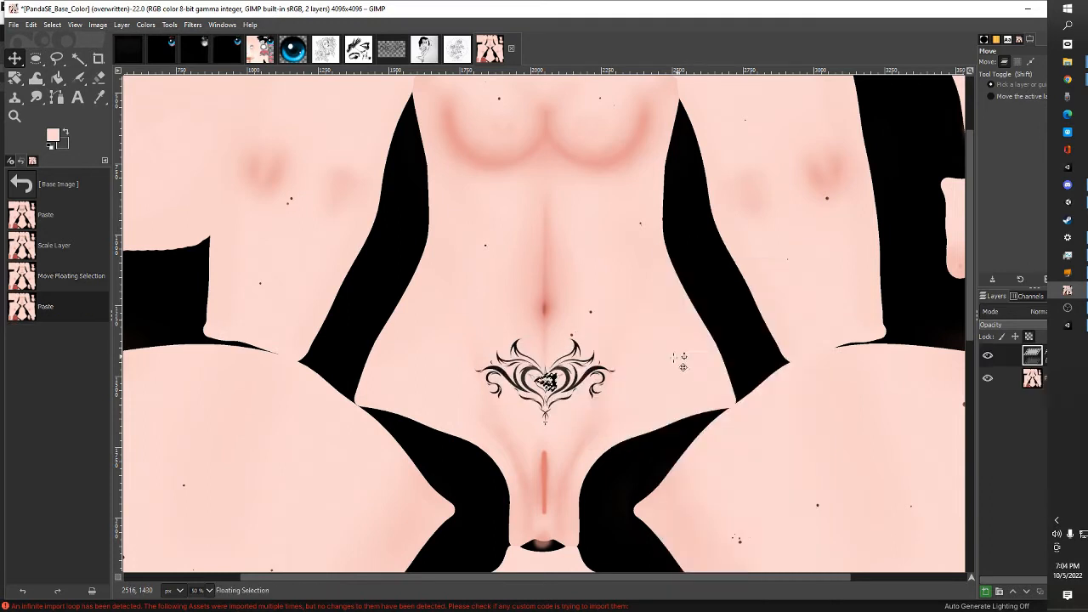
left_click_drag(555, 386, 451, 322)
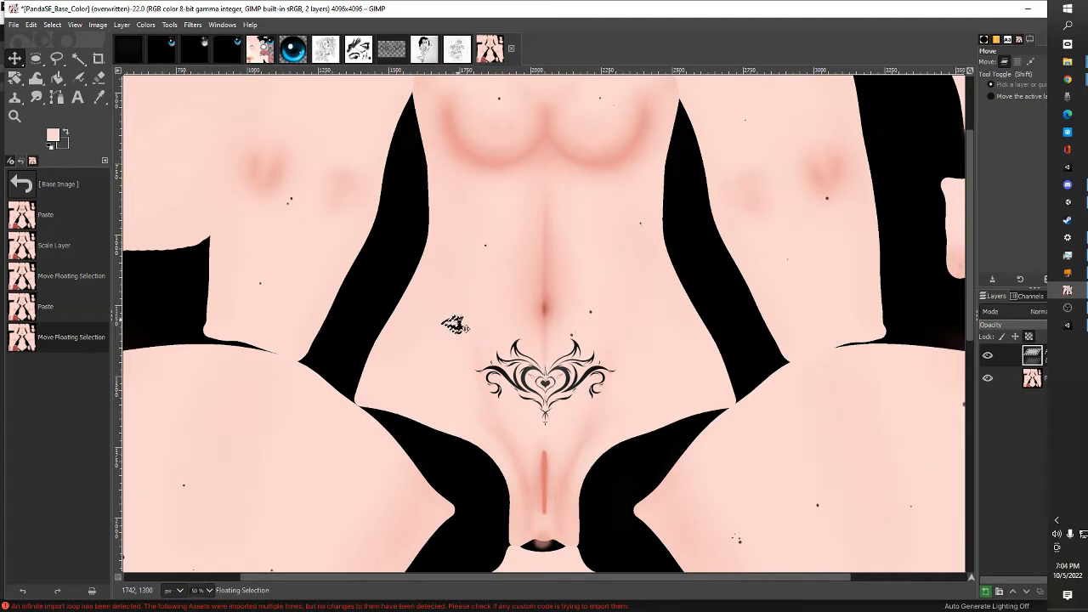
Overwrite PandaSE_Base_Color.png with the lips included, and switch to Unity to inspect the lips tattoo near the avatar's hip
left_click(12, 27)
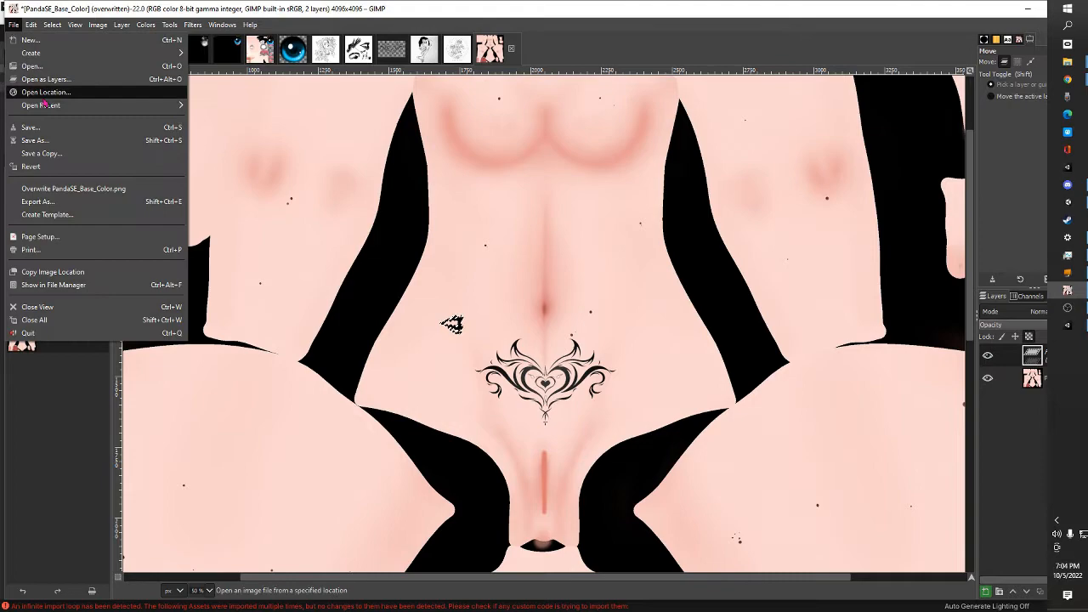
left_click(69, 190)
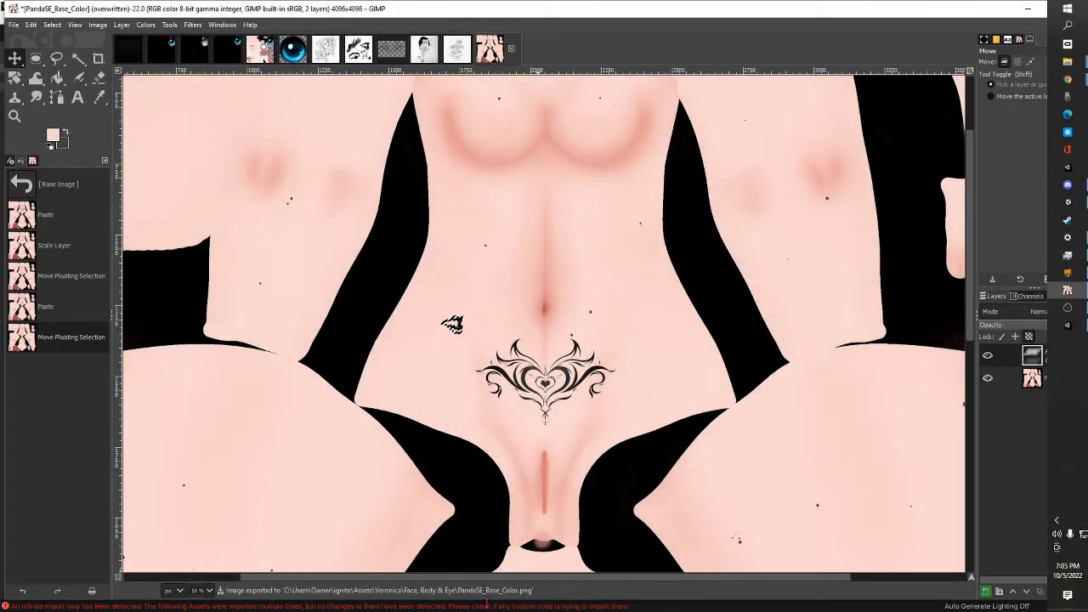
key("alt+Tab")
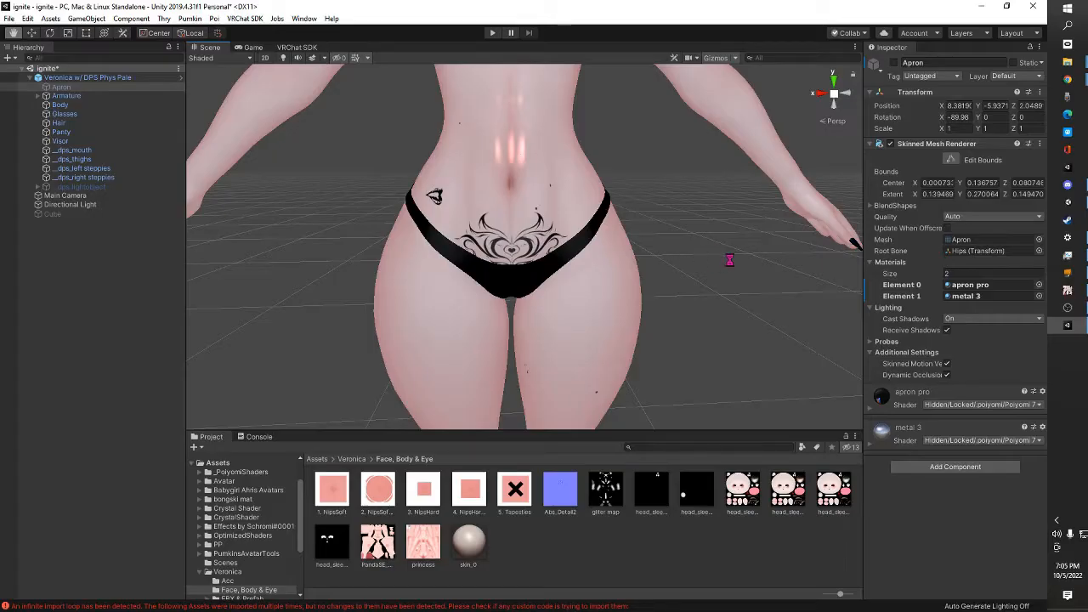
left_click_drag(729, 260, 799, 255)
left_click_drag(622, 223, 592, 215)
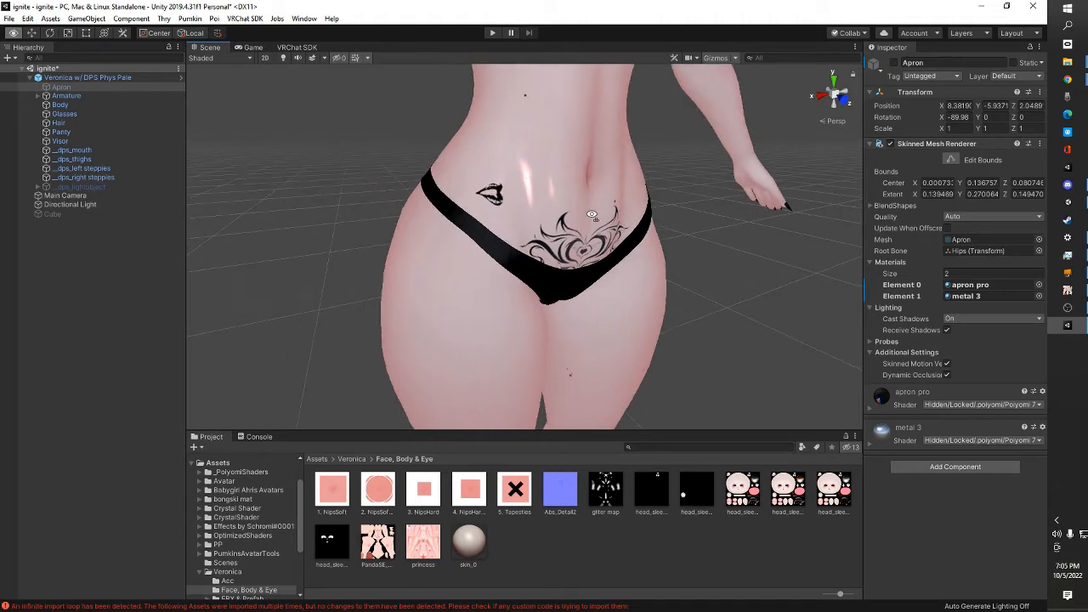
left_click_drag(435, 188, 542, 241)
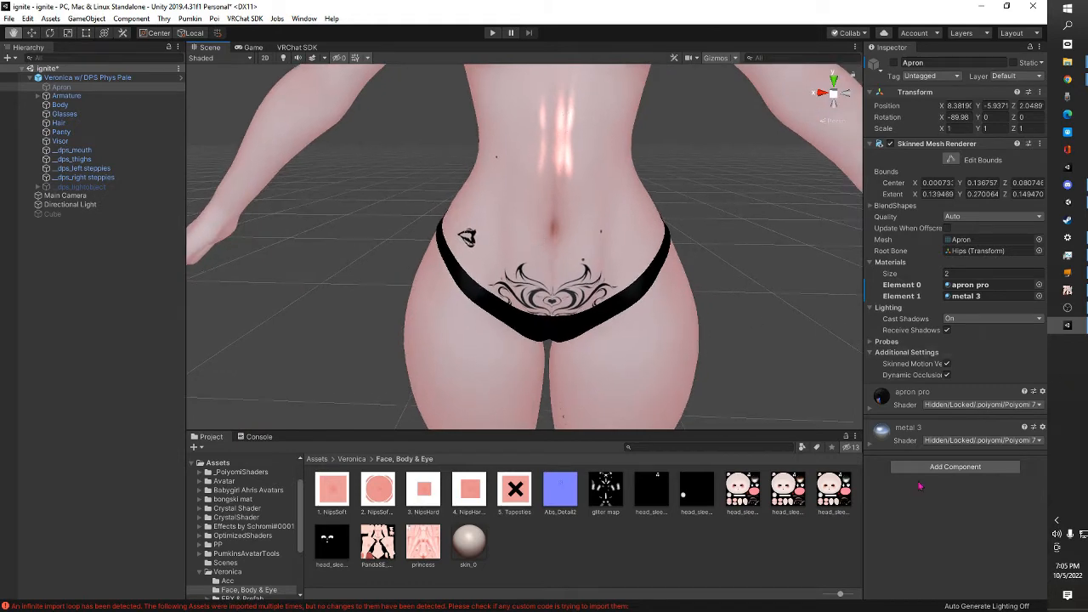
Return to GIMP and bring up the skull-and-roses drawing with the Fuzzy Select tool active
left_click(1067, 290)
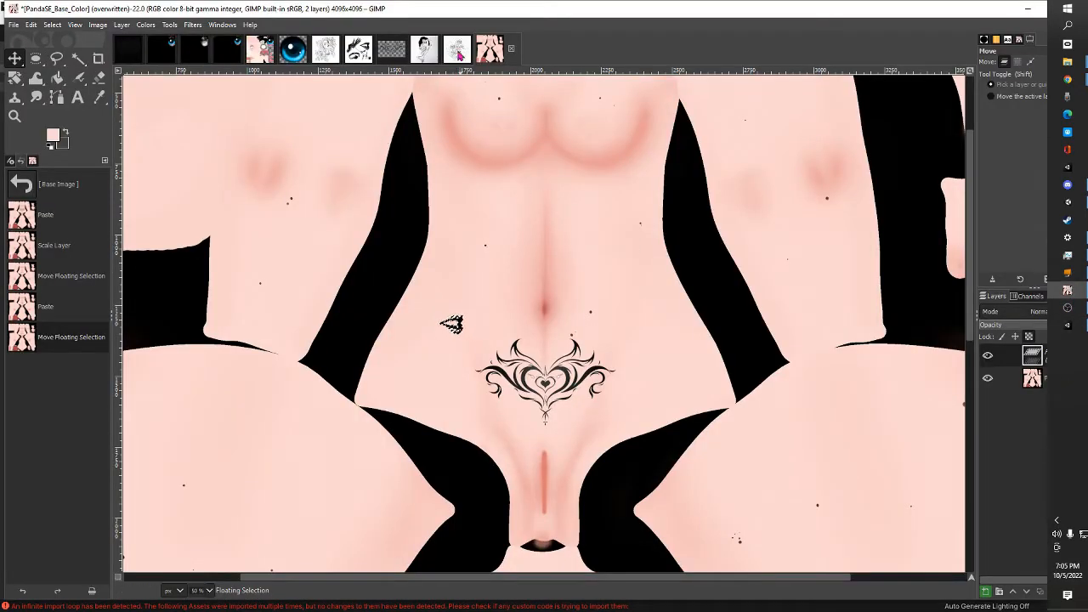
left_click(457, 54)
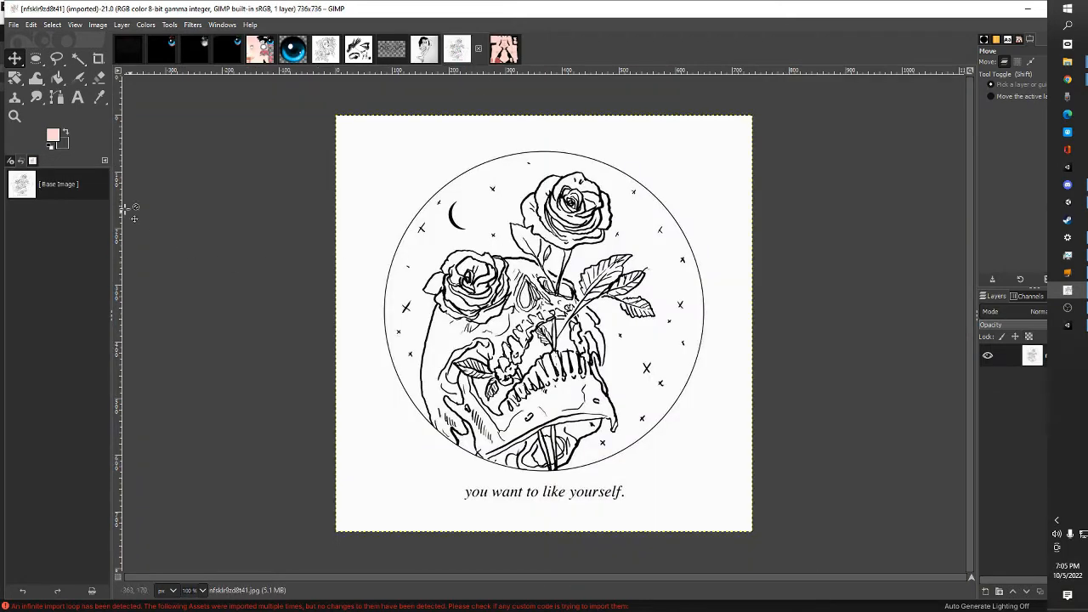
left_click(78, 60)
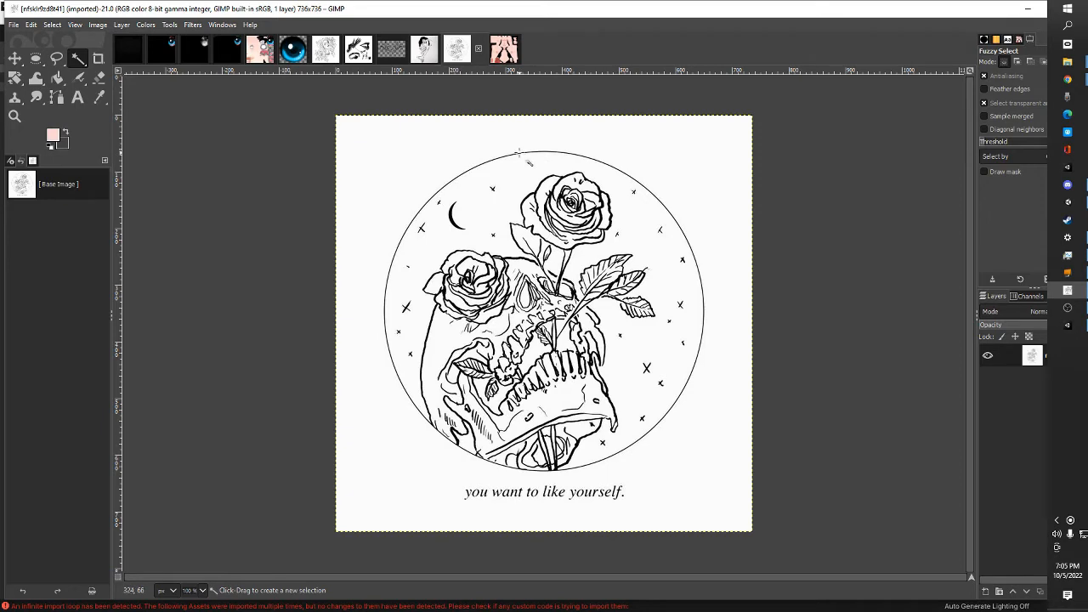
Try to fuzzy-select the skull-and-roses line art from the circle outline while varying the threshold
left_click_drag(522, 153, 554, 292)
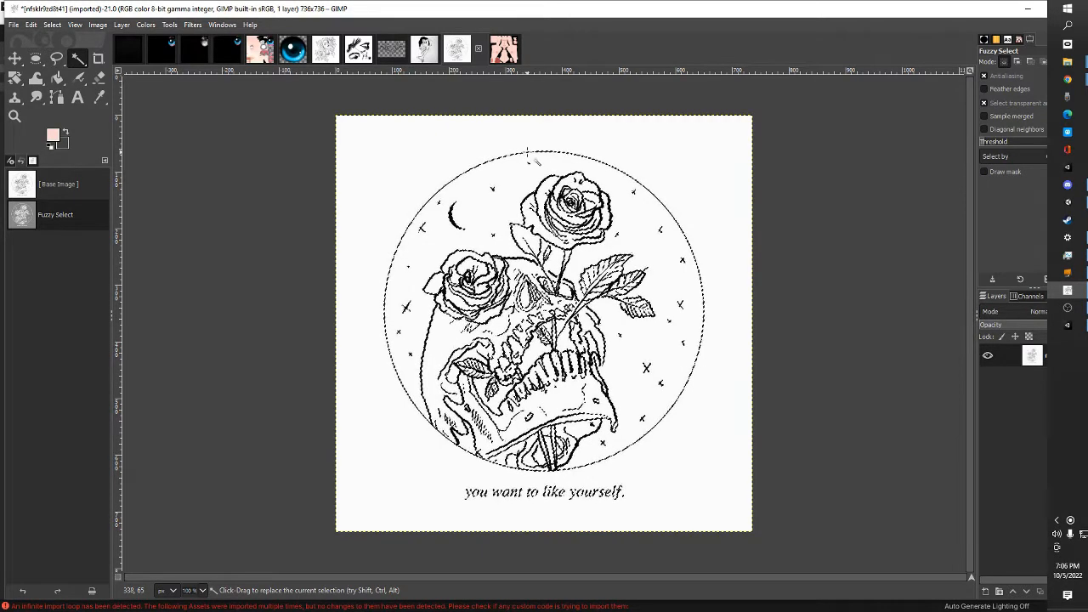
left_click_drag(528, 152, 530, 153)
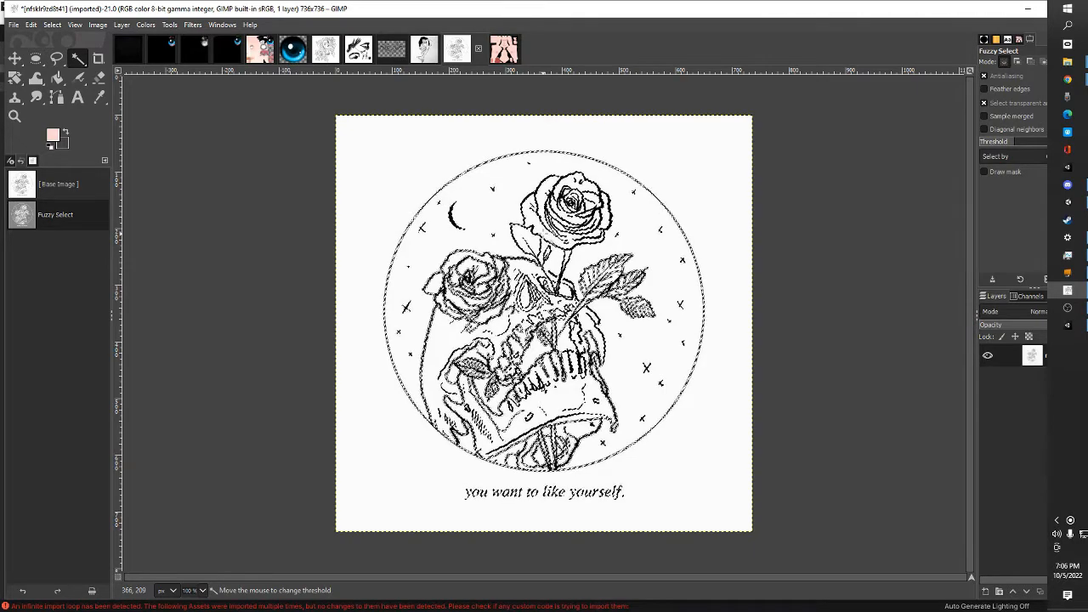
left_click_drag(547, 237, 609, 396)
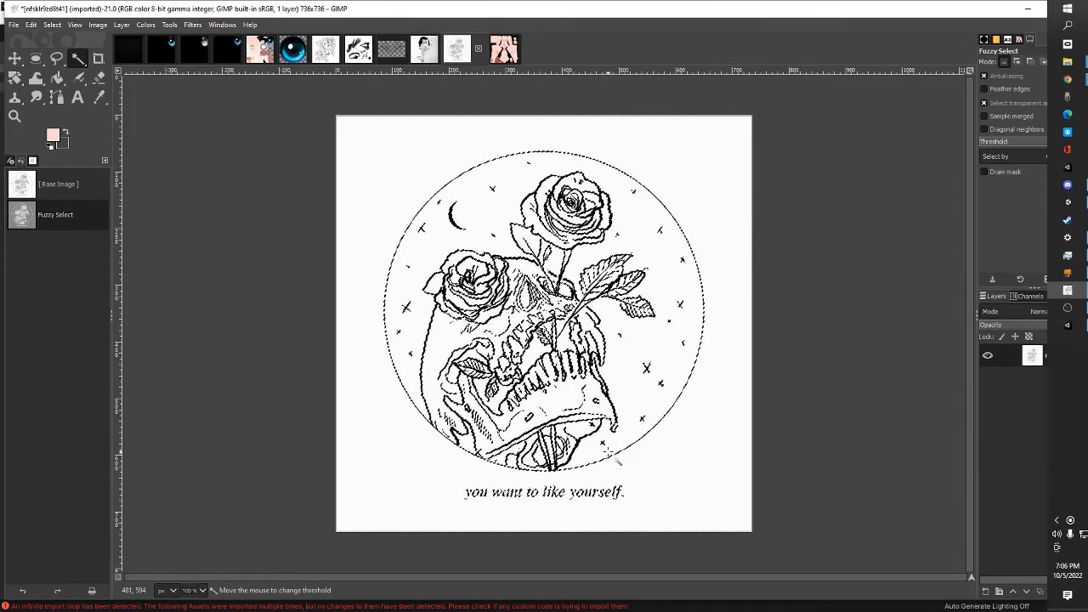
left_click_drag(617, 461, 617, 461)
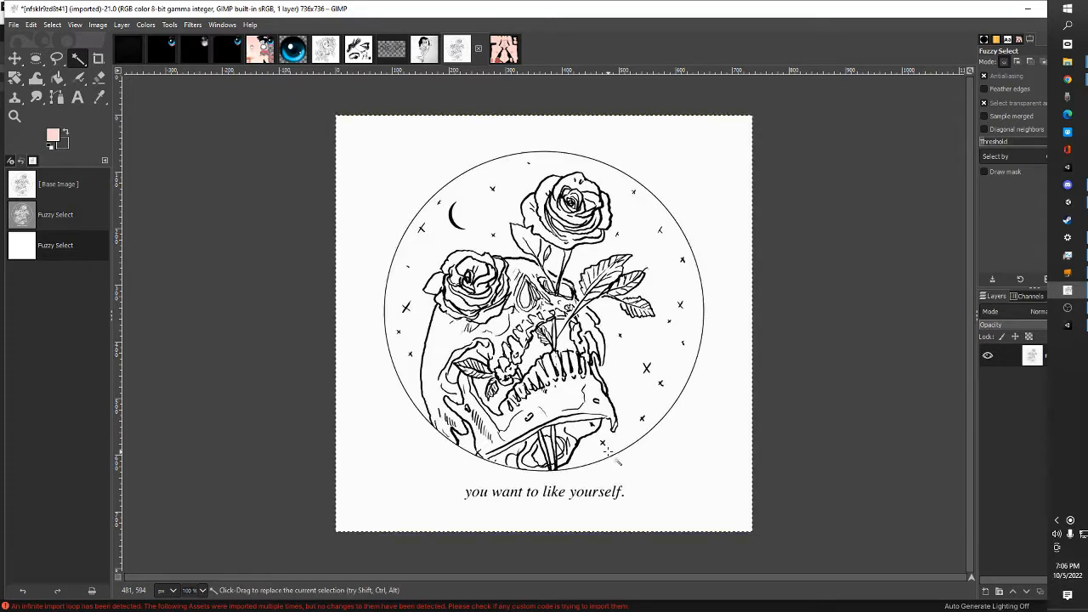
Fuzzy-select the circle outline and its connected skull-and-roses line art with a raised threshold, working at 200% zoom
left_click(75, 24)
mouse_move(110, 79)
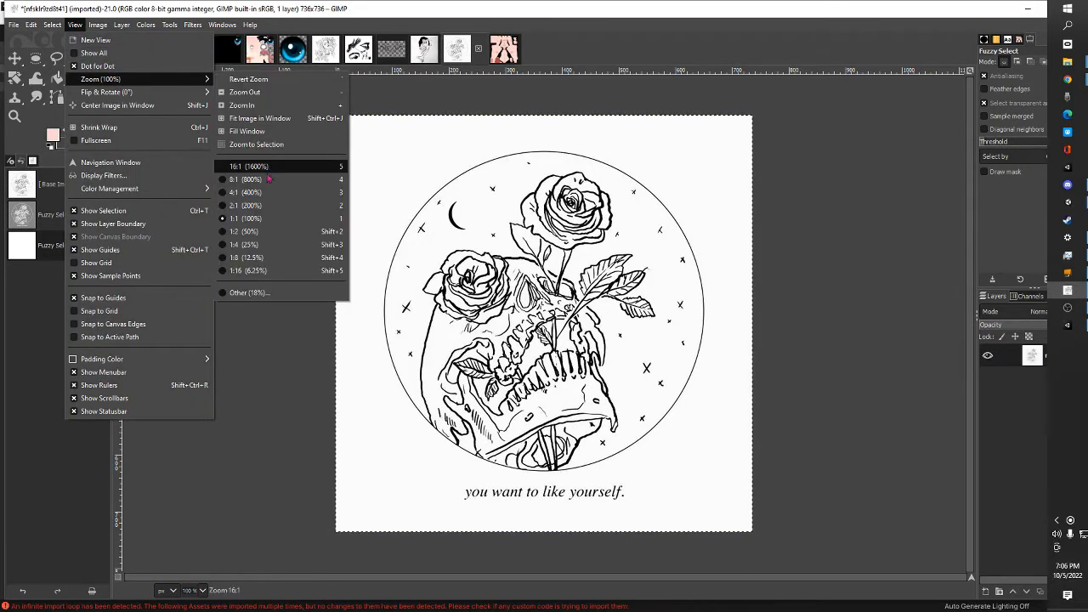
left_click(271, 206)
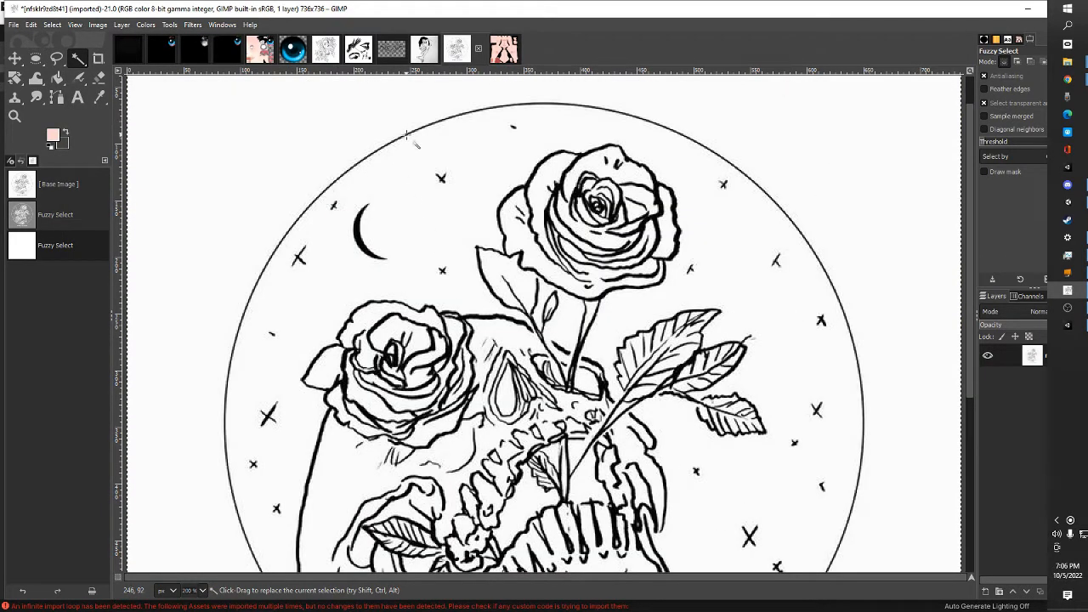
left_click_drag(438, 187, 440, 192)
left_click_drag(473, 269, 497, 315)
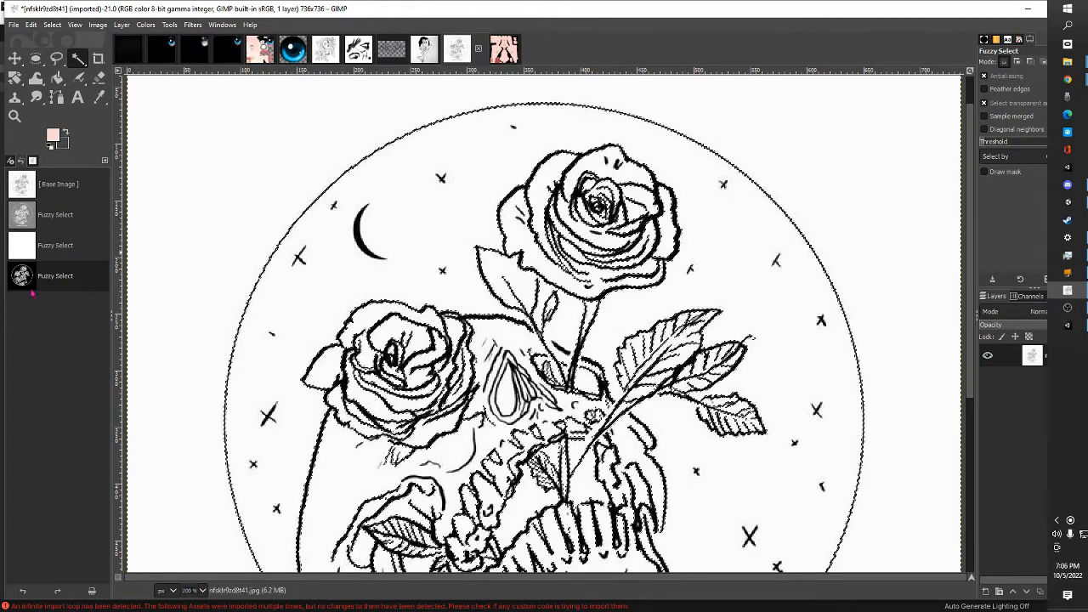
scroll(438, 444, "down", 5)
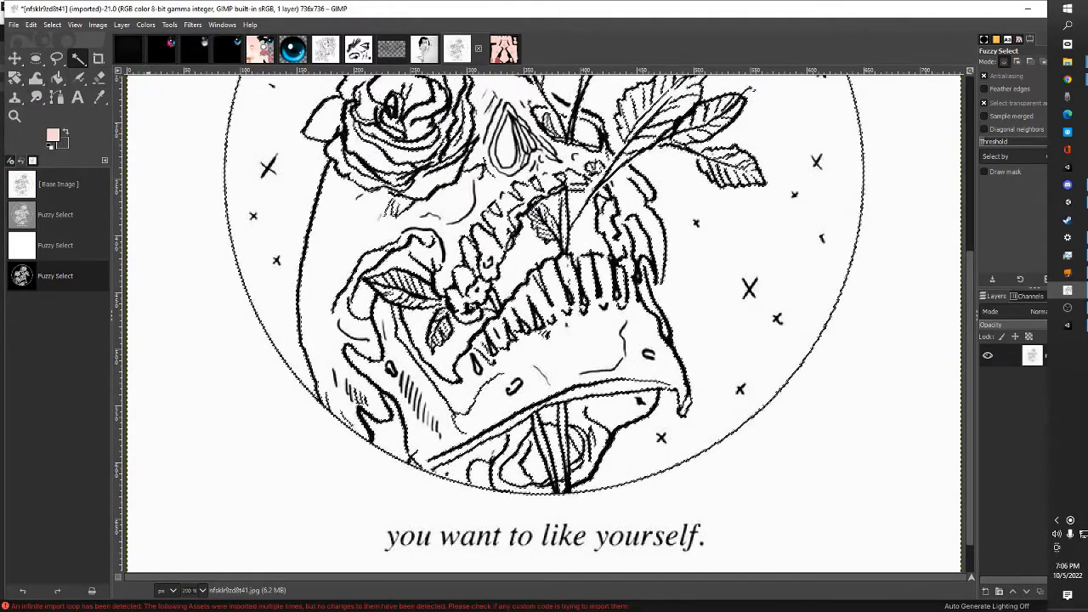
Copy the visible skull-and-roses selection and paste it into the PandaSE_Base_Color texture with the Move tool active
left_click(31, 25)
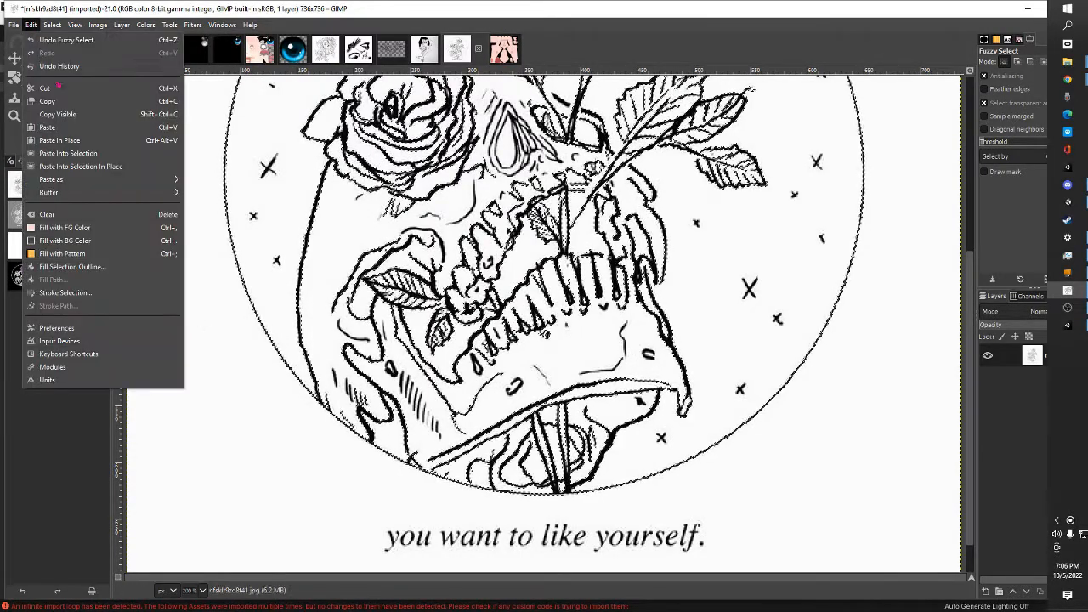
left_click(71, 113)
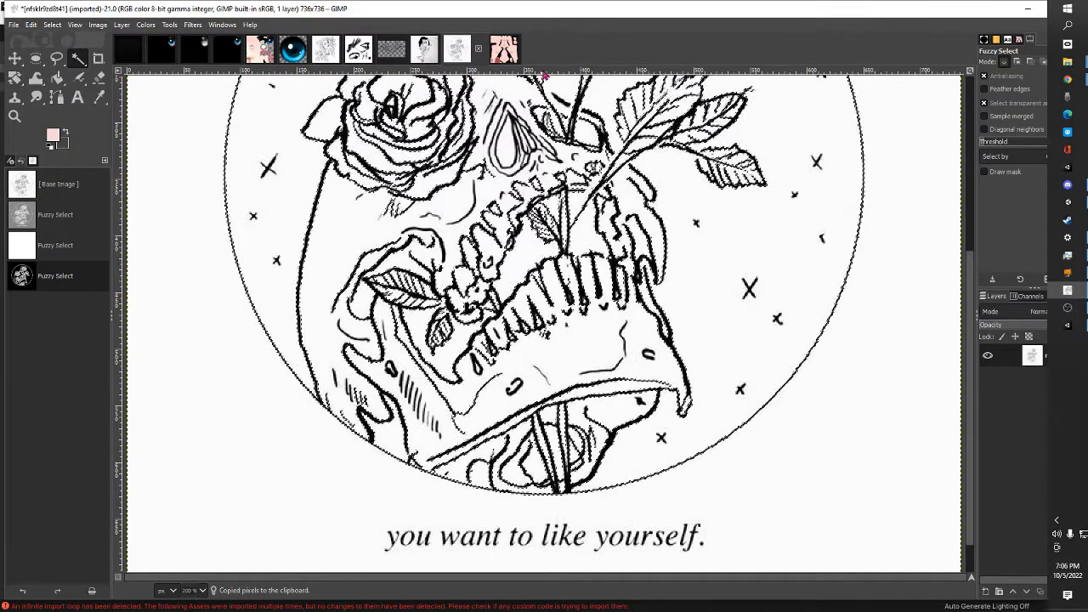
left_click(503, 49)
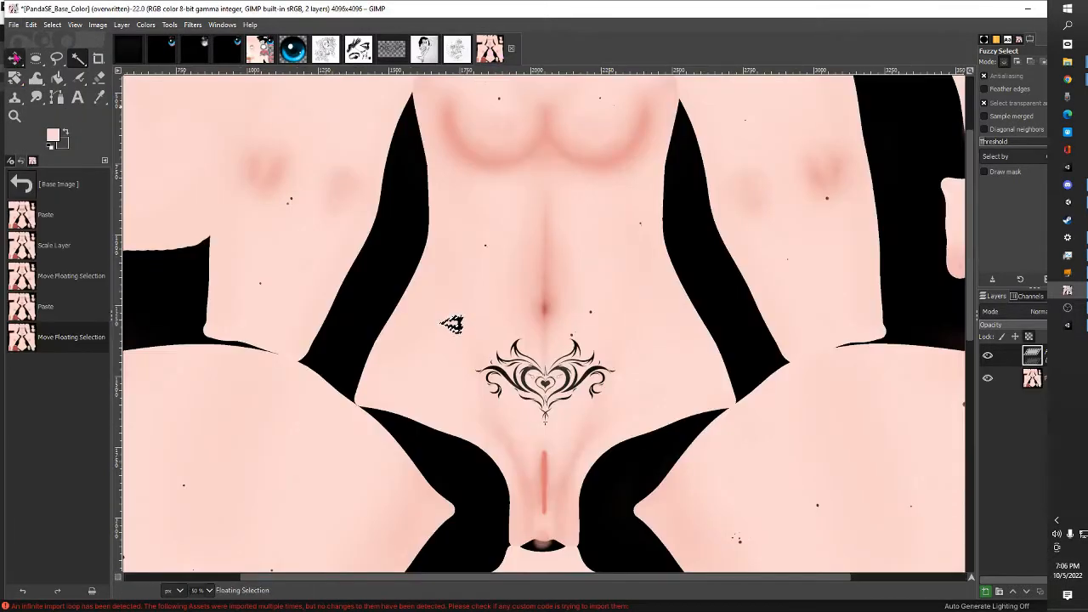
left_click(14, 58)
right_click(543, 239)
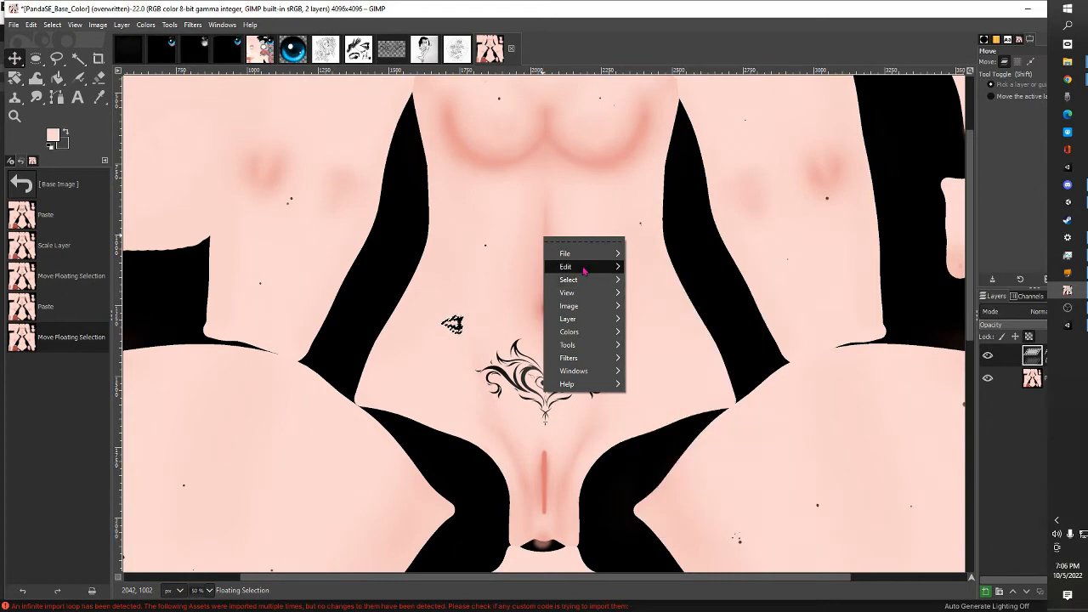
mouse_move(584, 267)
left_click(684, 354)
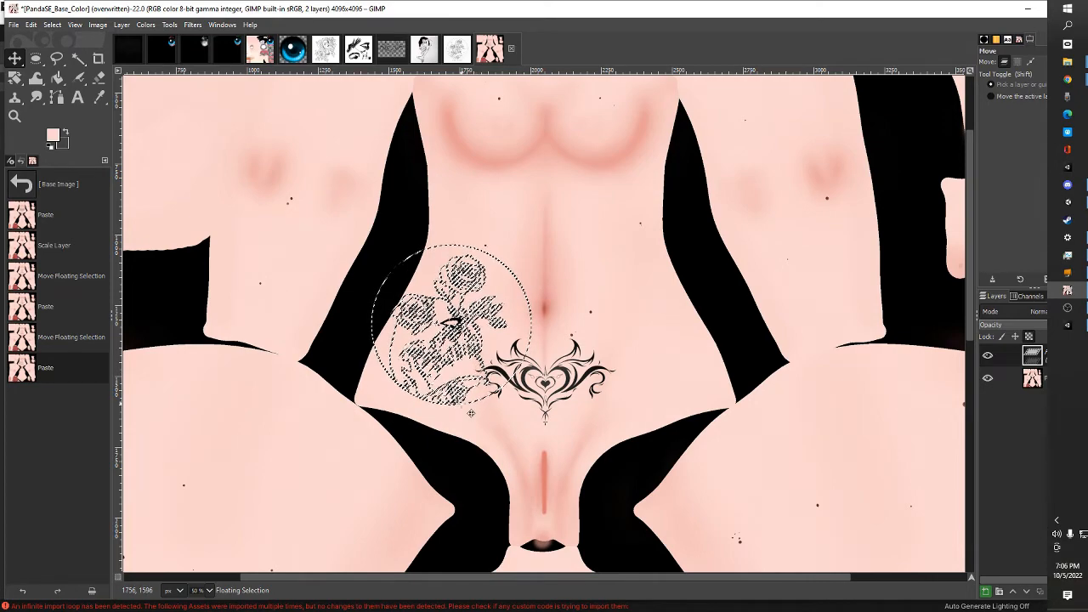
Move the pasted skull-and-roses artwork onto the thigh area of the texture and rotate it by about 16.4 degrees
left_click_drag(472, 409, 231, 419)
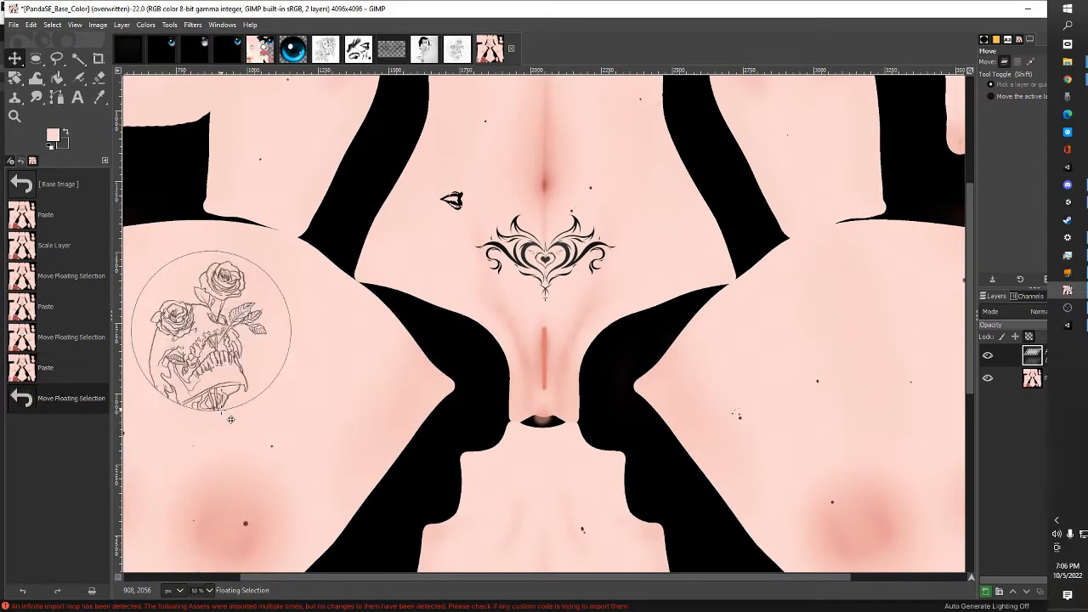
left_click_drag(457, 574, 366, 576)
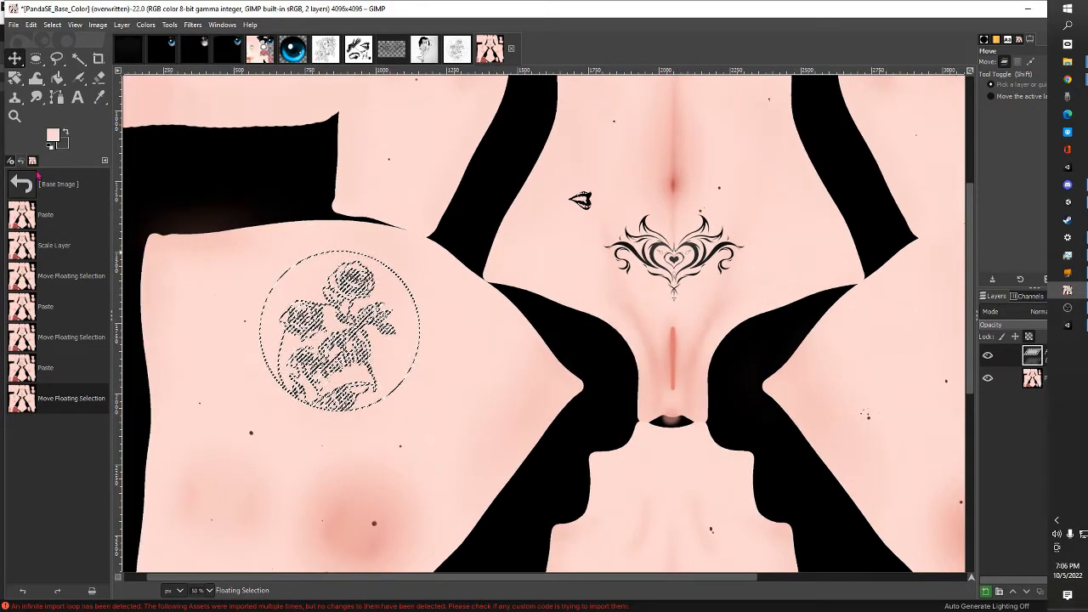
left_click(15, 77)
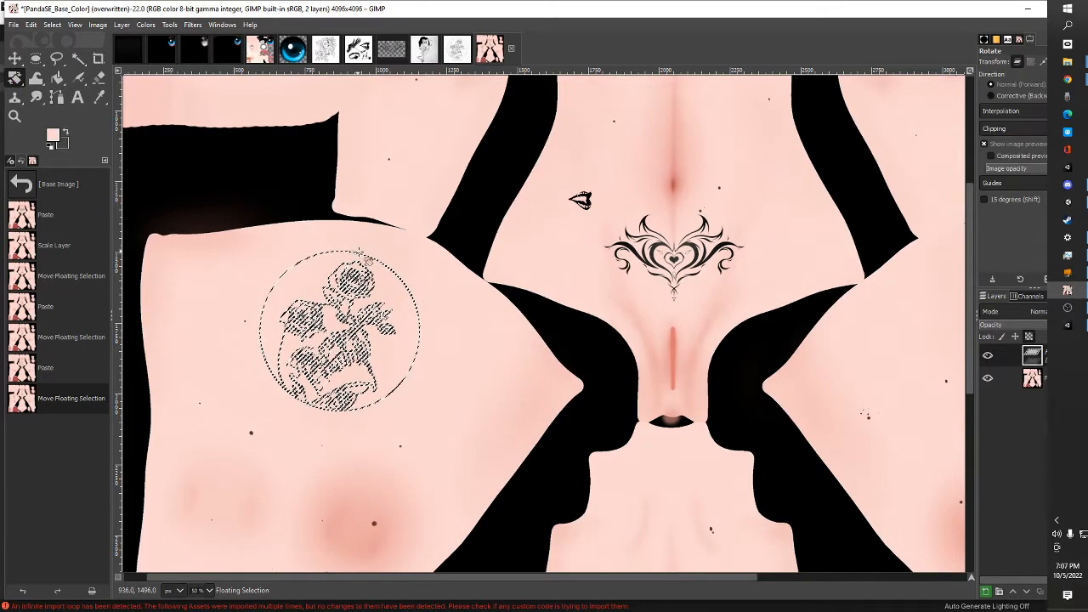
left_click_drag(391, 268, 406, 274)
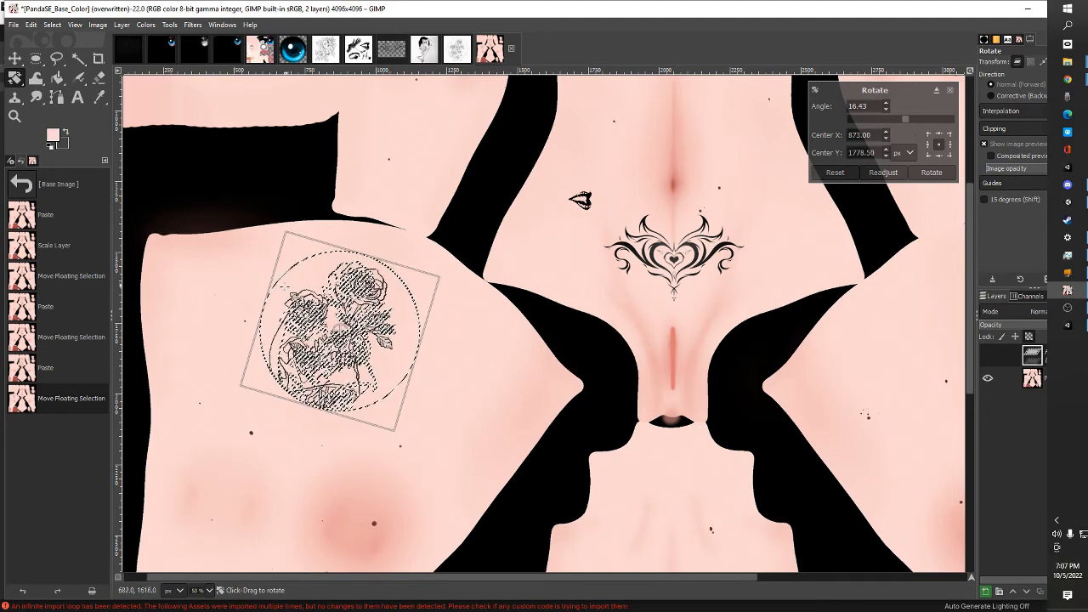
left_click(15, 58)
Overwrite PandaSE_Base_Color.png with the skull tattoo included, and switch to Unity to inspect it on the avatar's thigh from the side and front
left_click(13, 25)
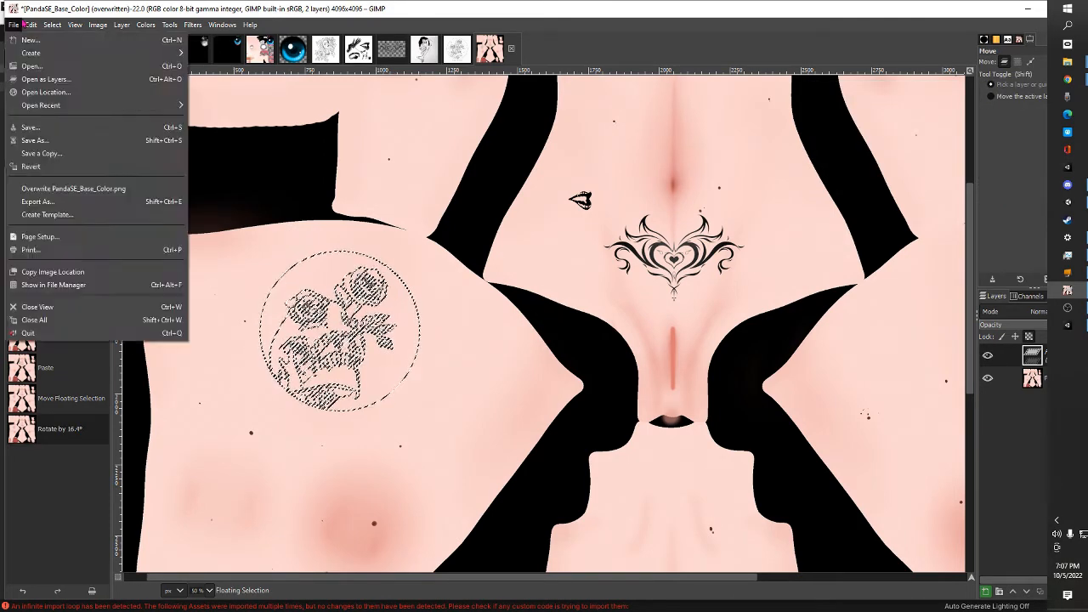
left_click(51, 188)
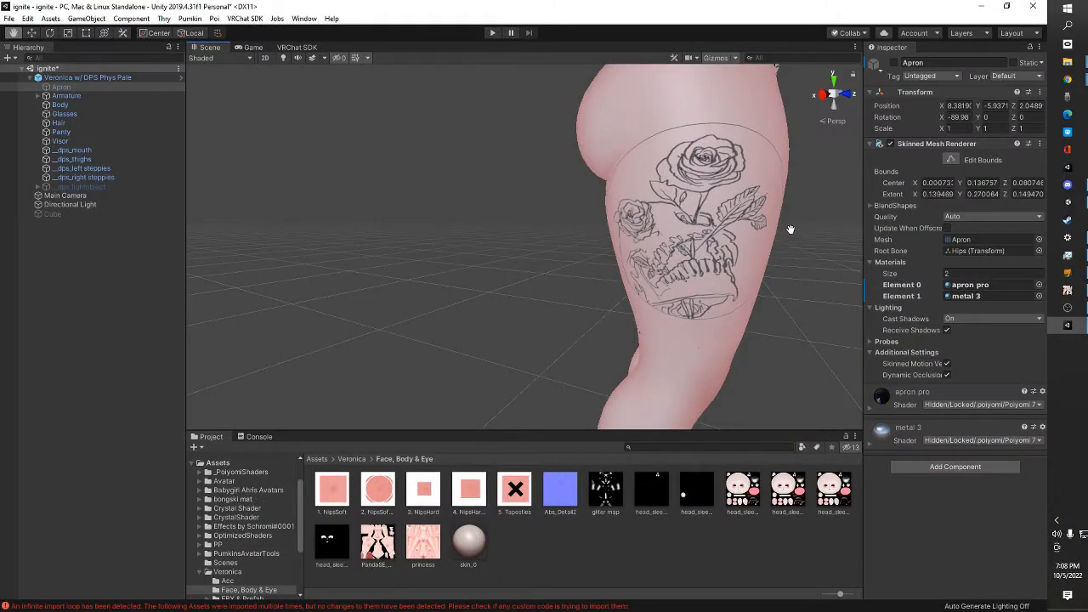
mouse_move(791, 230)
left_mouse_down()
mouse_move(752, 260)
mouse_move(802, 241)
left_mouse_up()
left_click_drag(791, 200, 401, 260)
left_click_drag(466, 267, 501, 280)
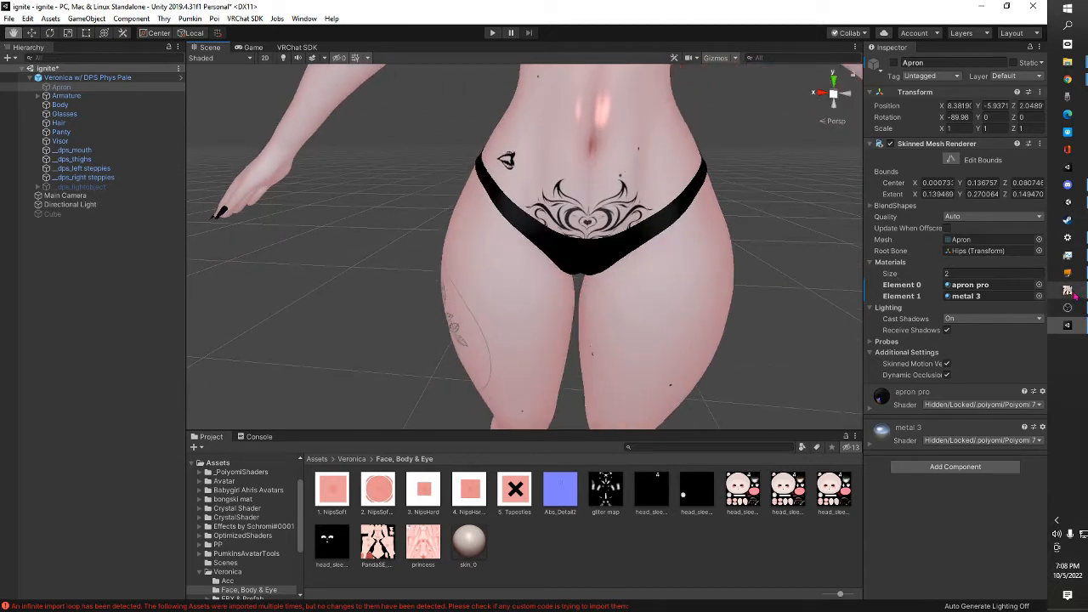
Return to GIMP, bring up the horned-woman-with-flowers drawing, and fuzzy-select its connected line art with a raised threshold
mouse_move(1073, 293)
left_click(1035, 298)
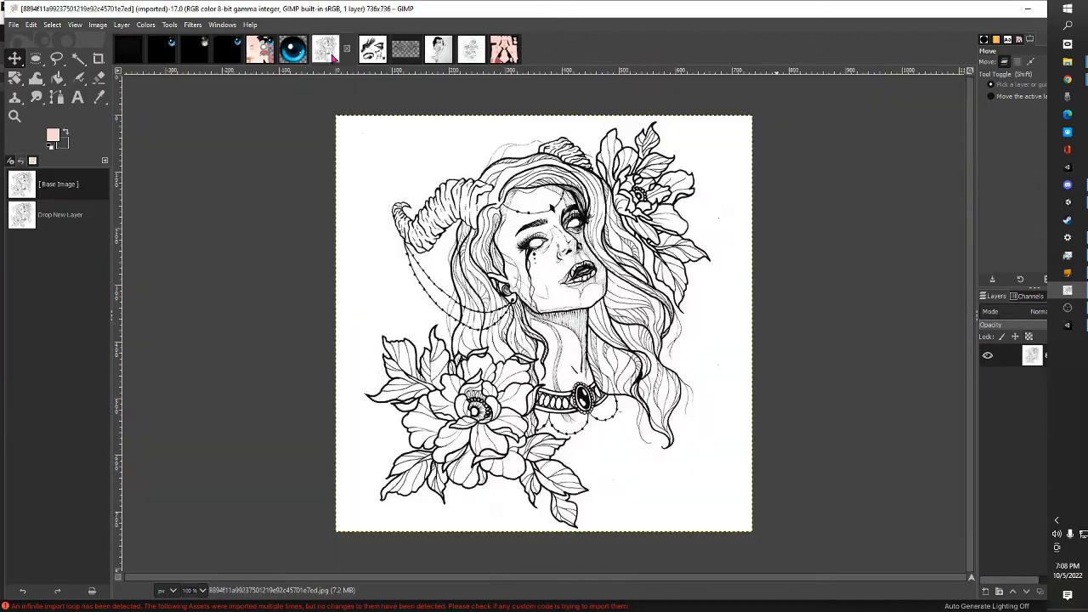
left_click(325, 49)
left_click(78, 58)
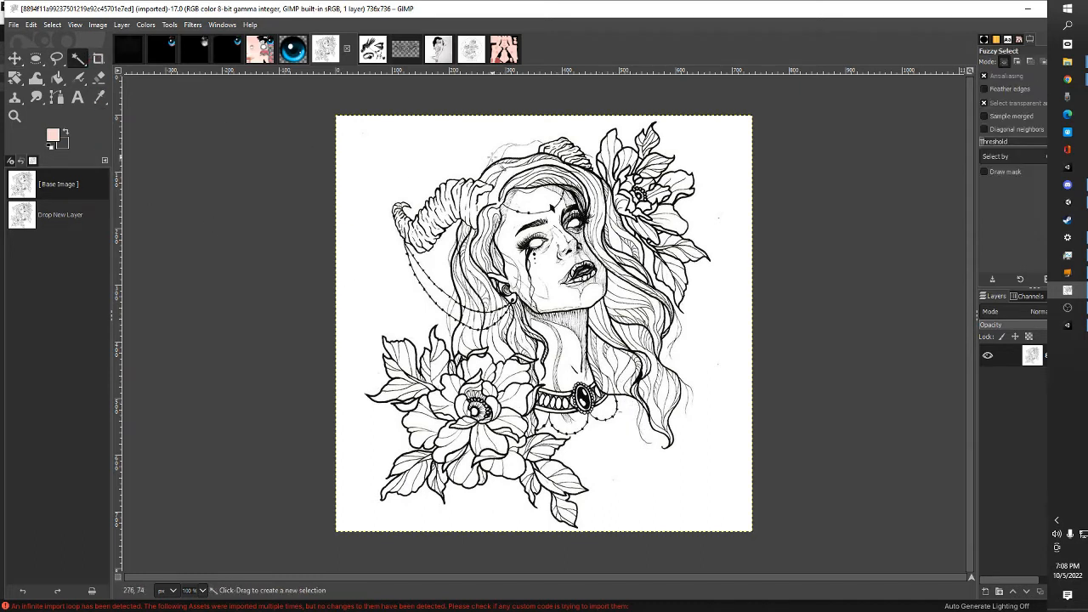
left_click_drag(486, 166, 626, 341)
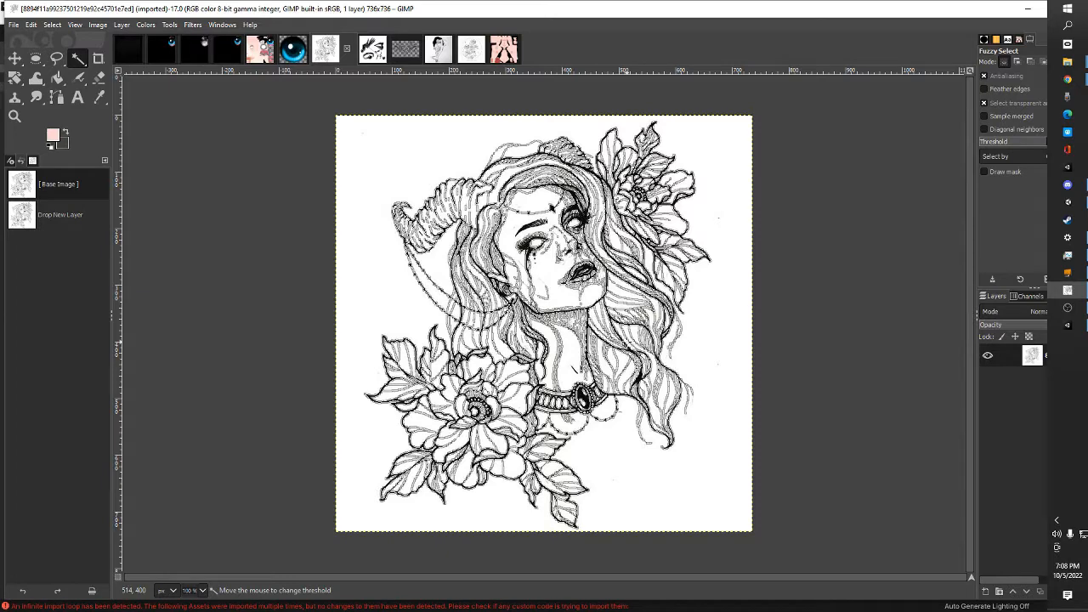
left_click_drag(654, 376, 626, 362)
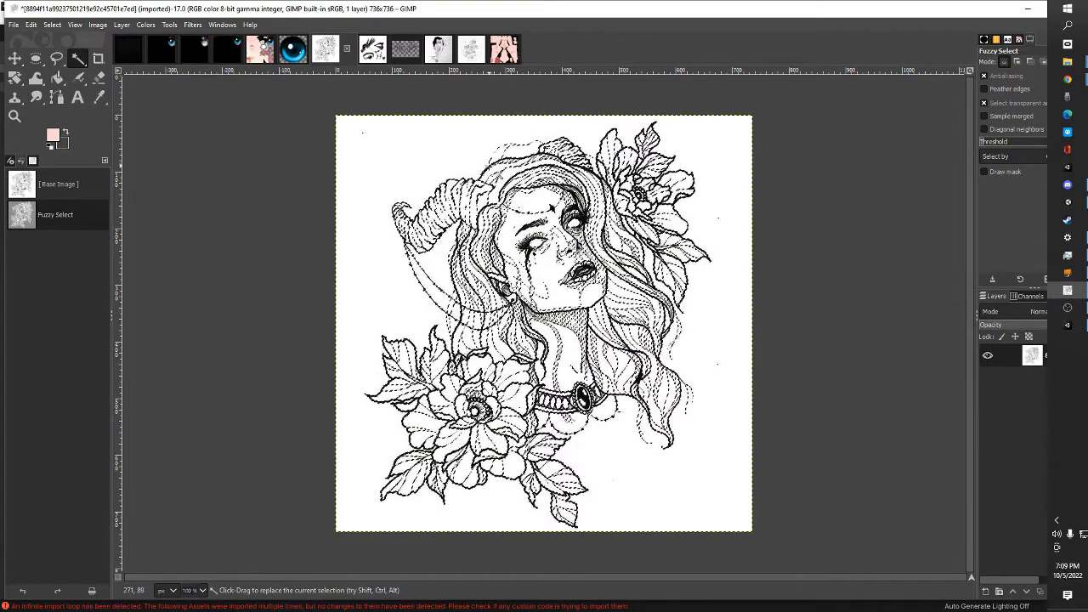
left_click_drag(490, 165, 490, 166)
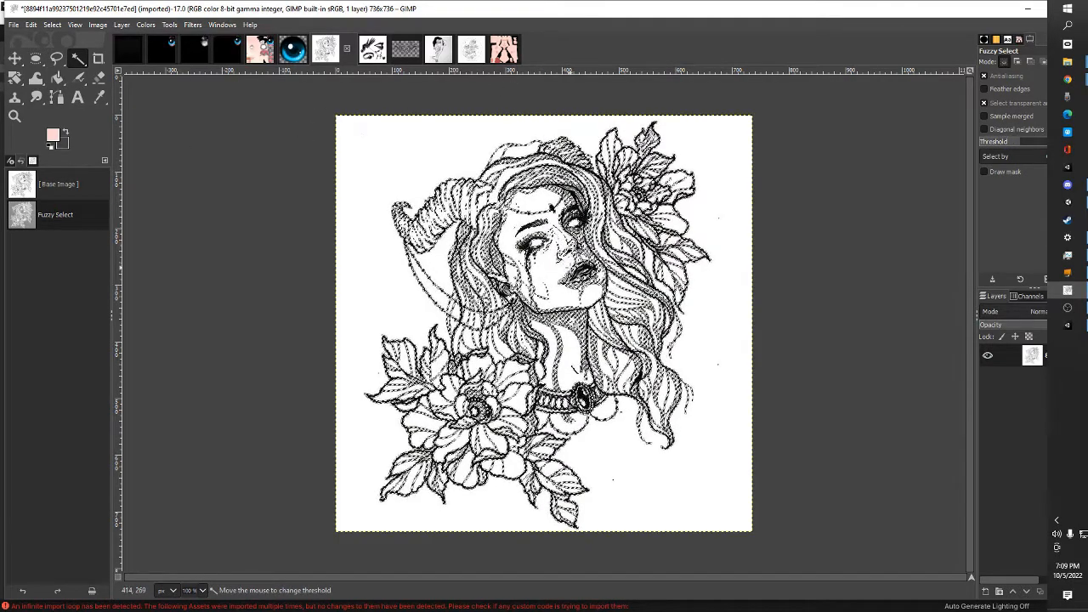
left_click_drag(570, 267, 570, 267)
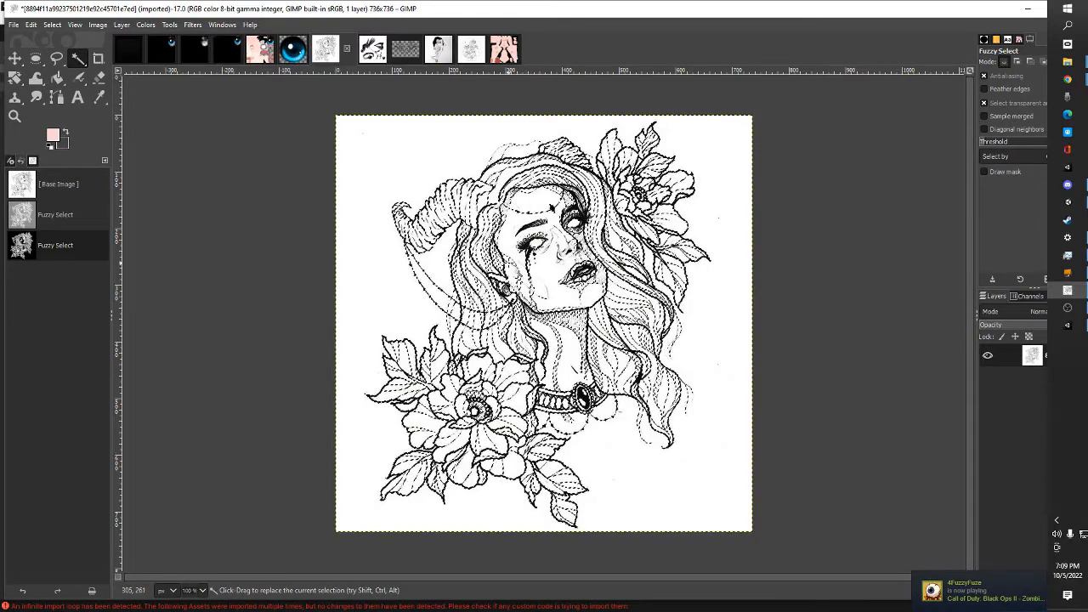
Add the unselected facial and hair details of the horned woman to the fuzzy selection, varying the threshold
key("shift")
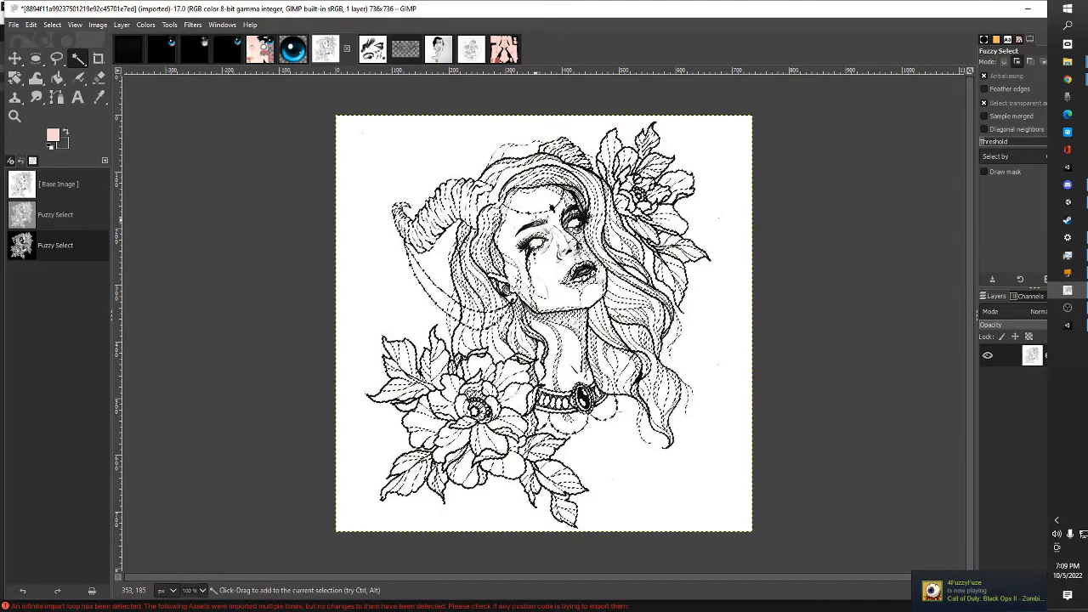
left_click_drag(524, 227, 579, 253)
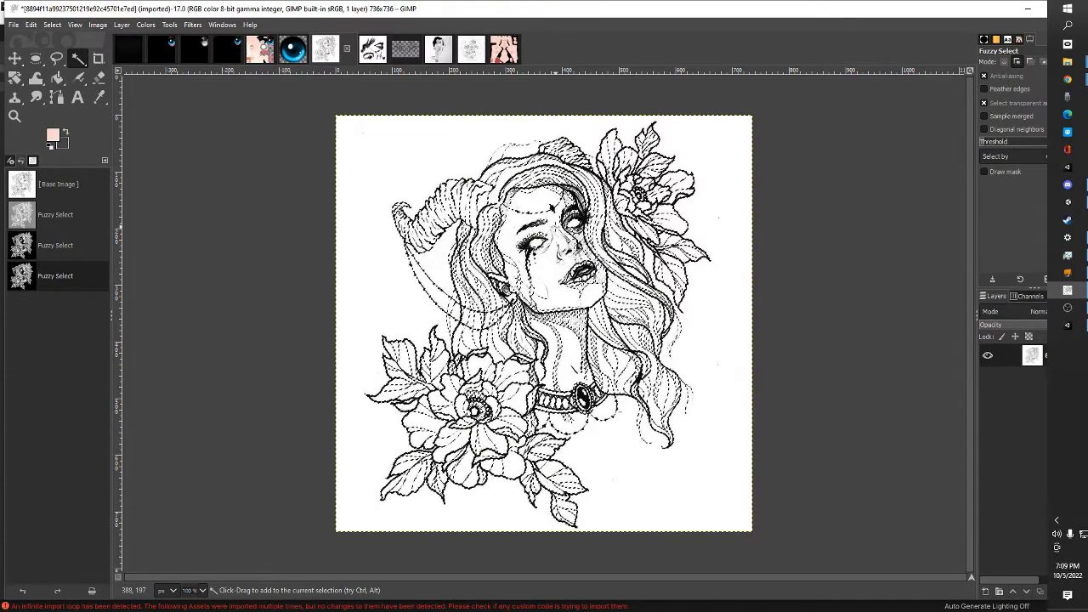
left_click_drag(555, 227, 555, 227)
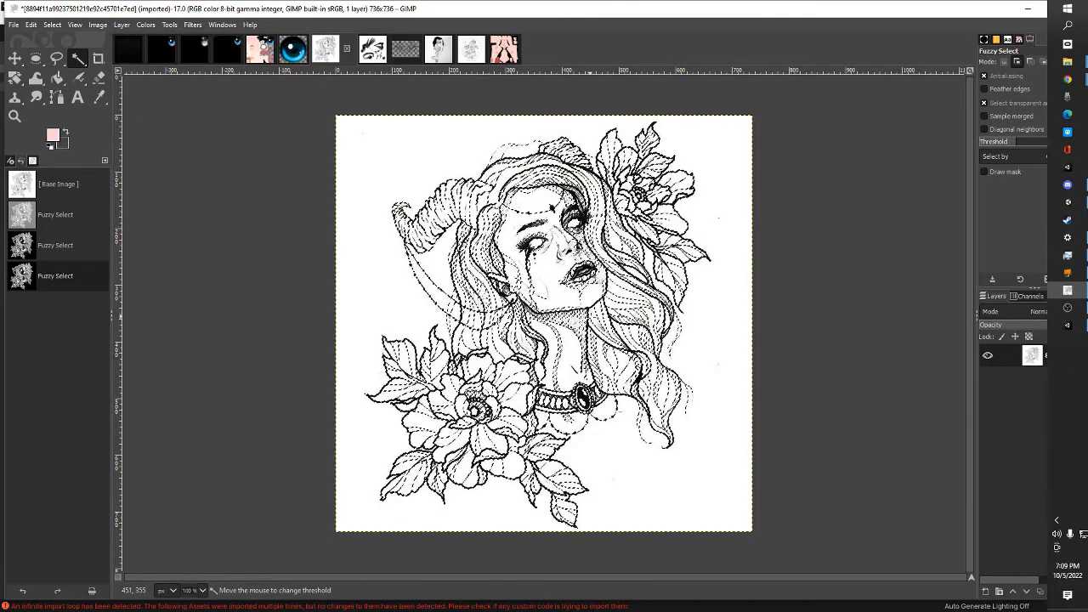
left_click_drag(582, 311, 592, 318)
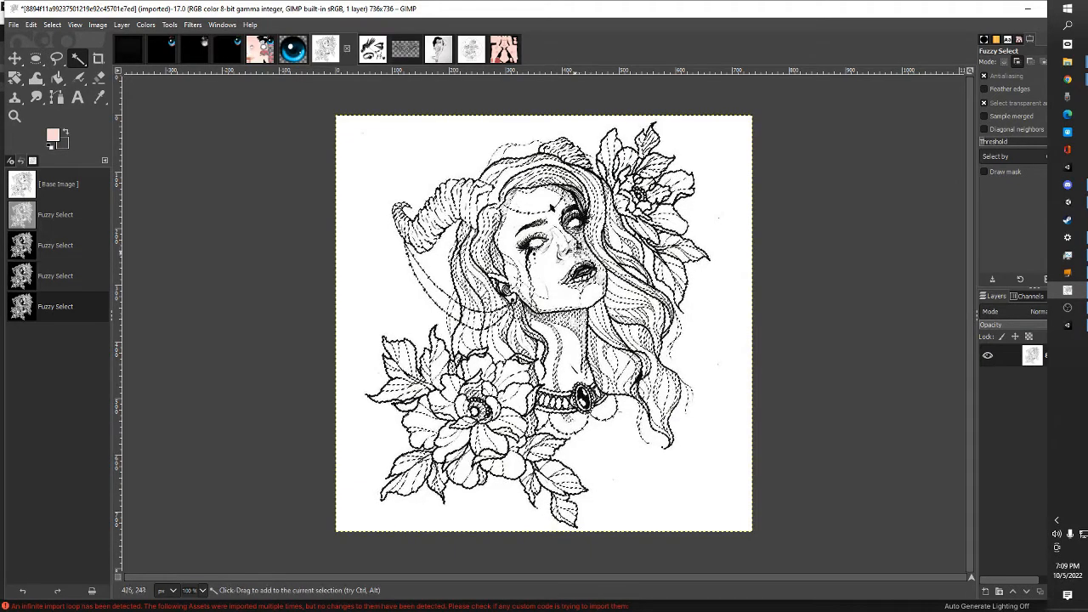
mouse_move(568, 251)
left_mouse_down()
mouse_move(573, 269)
mouse_move(550, 256)
left_mouse_up()
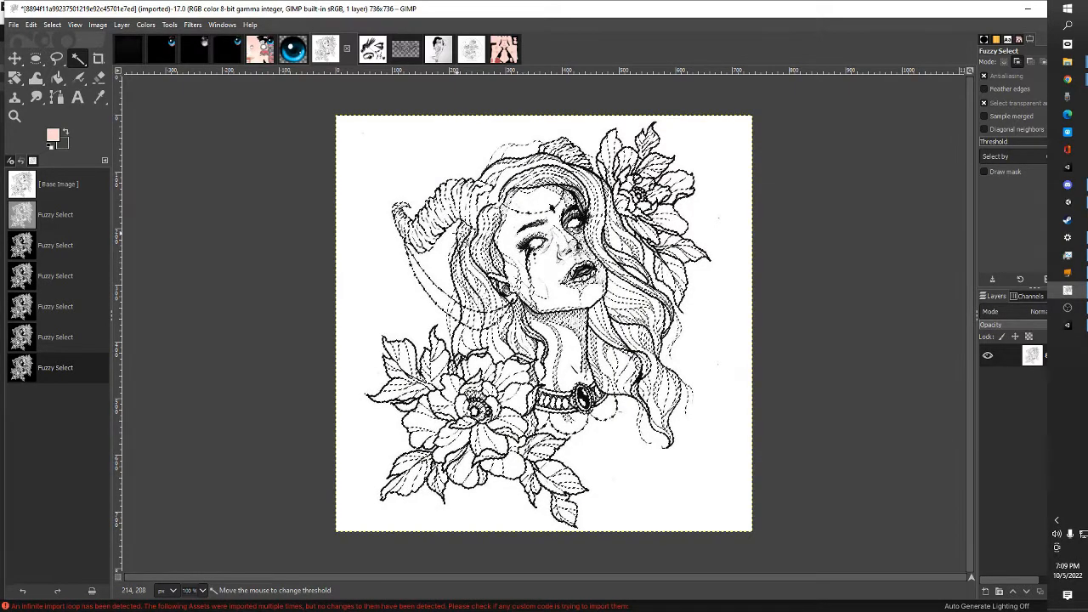
left_click_drag(458, 234, 578, 241)
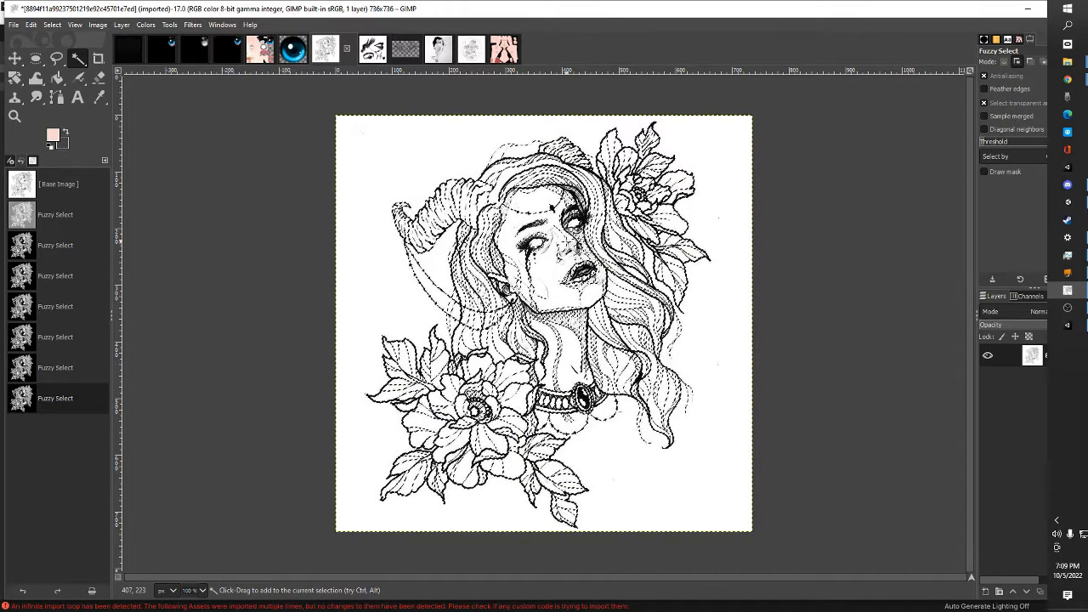
left_click_drag(567, 243, 557, 211)
left_click_drag(636, 264, 663, 417)
left_click_drag(569, 311, 551, 249)
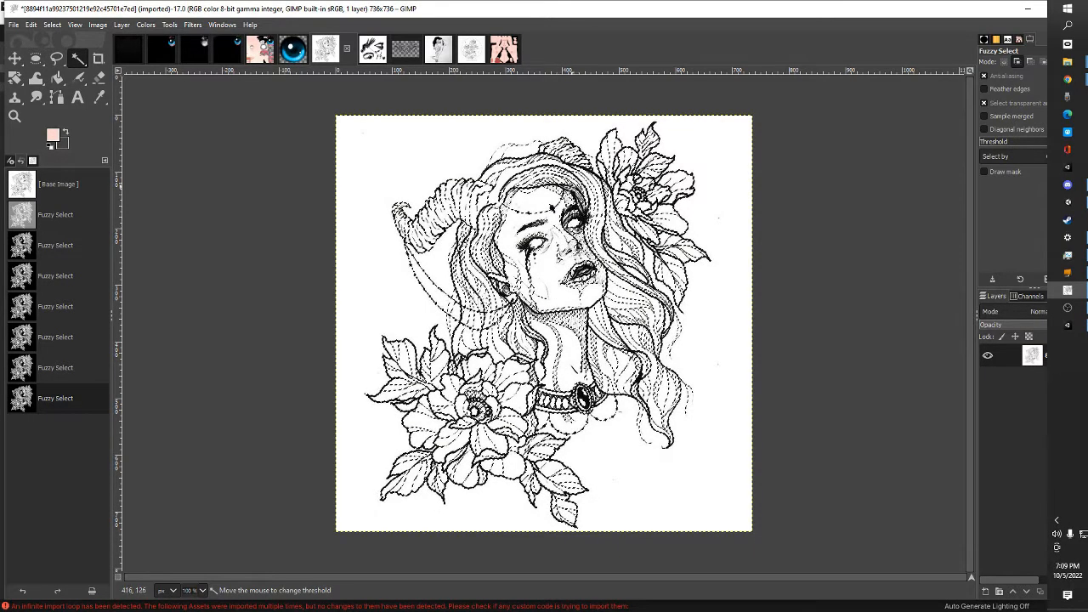
left_click_drag(492, 286, 492, 286)
Add the remaining fine lines around the eyes, nose and lips to the fuzzy selection, working at 200% zoom
left_click(75, 25)
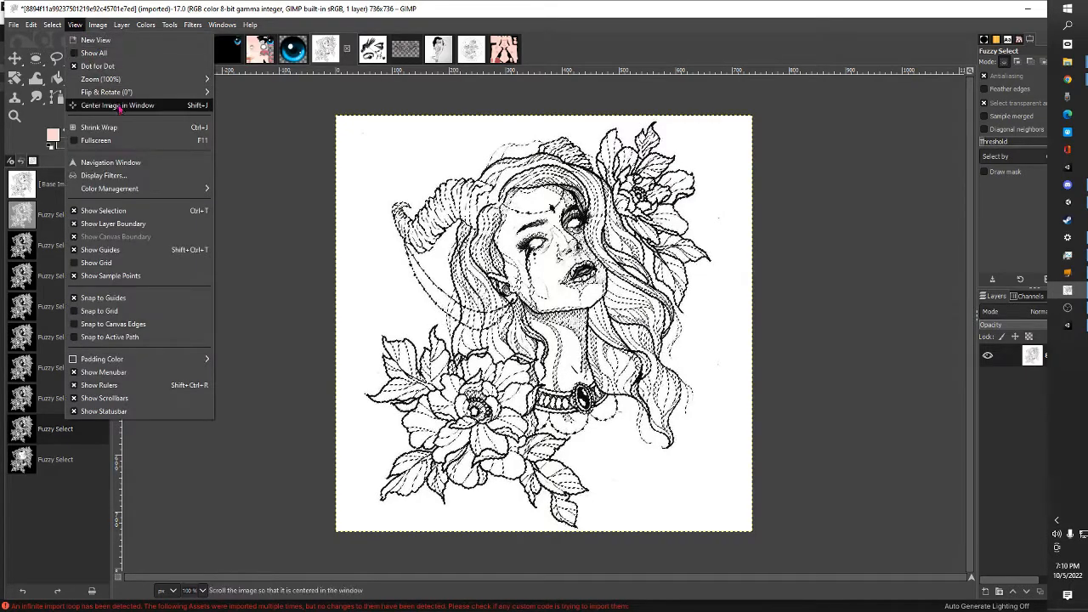
mouse_move(125, 83)
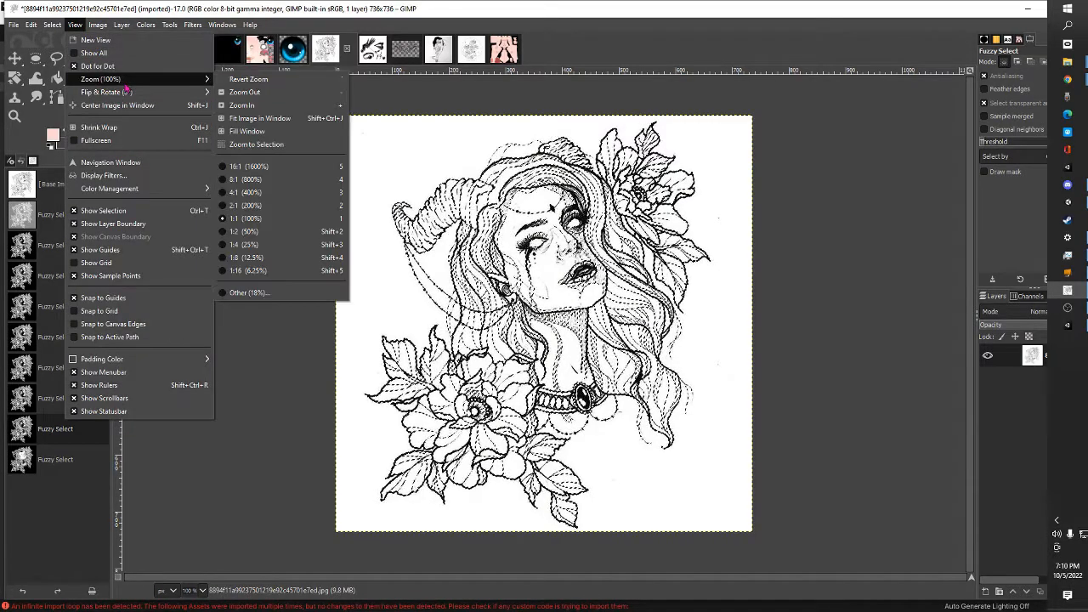
left_click(259, 206)
scroll(544, 322, "up", 3)
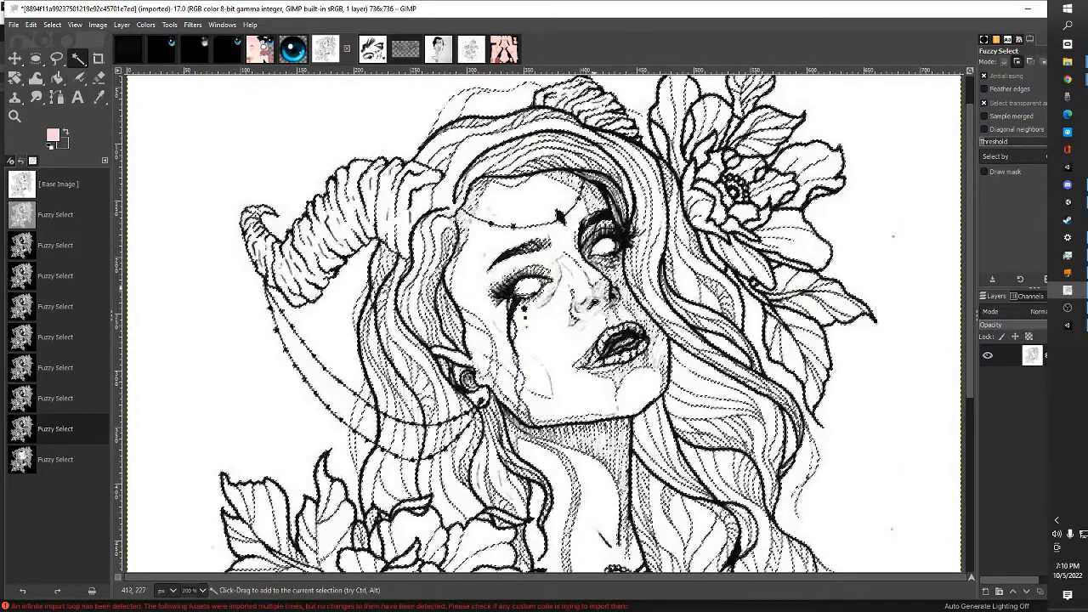
left_click_drag(595, 329, 607, 304)
left_click_drag(620, 241, 601, 239)
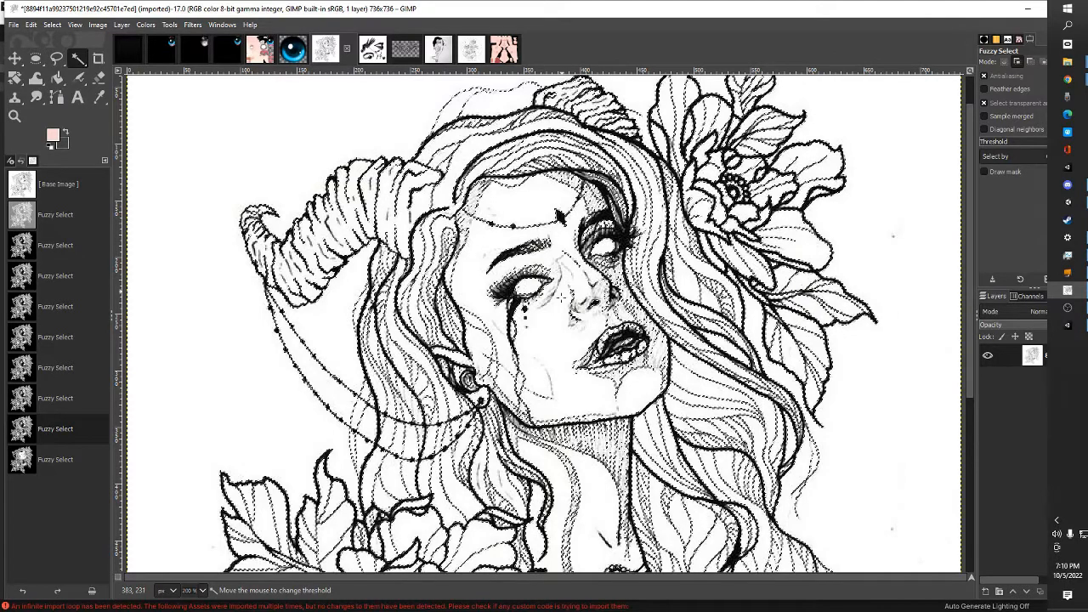
left_click_drag(554, 336, 575, 349)
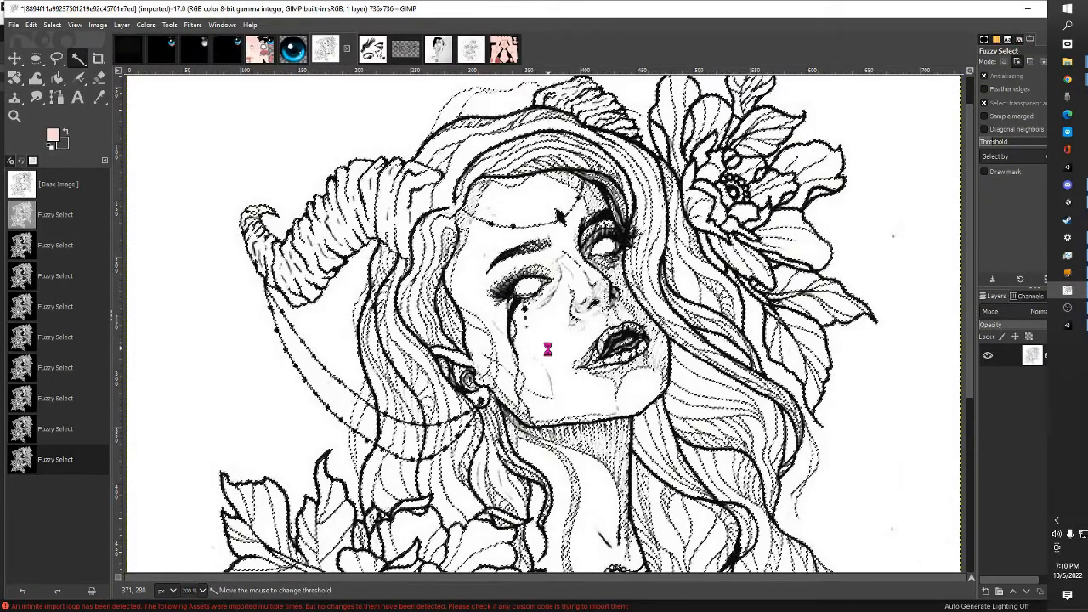
left_click_drag(548, 349, 589, 384)
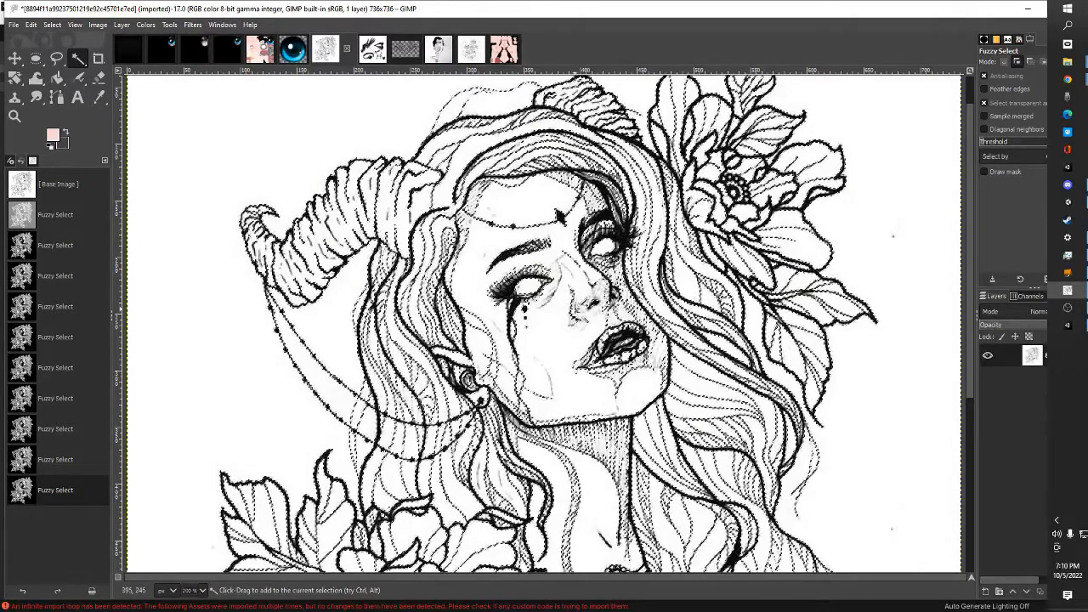
left_click_drag(560, 302, 650, 344)
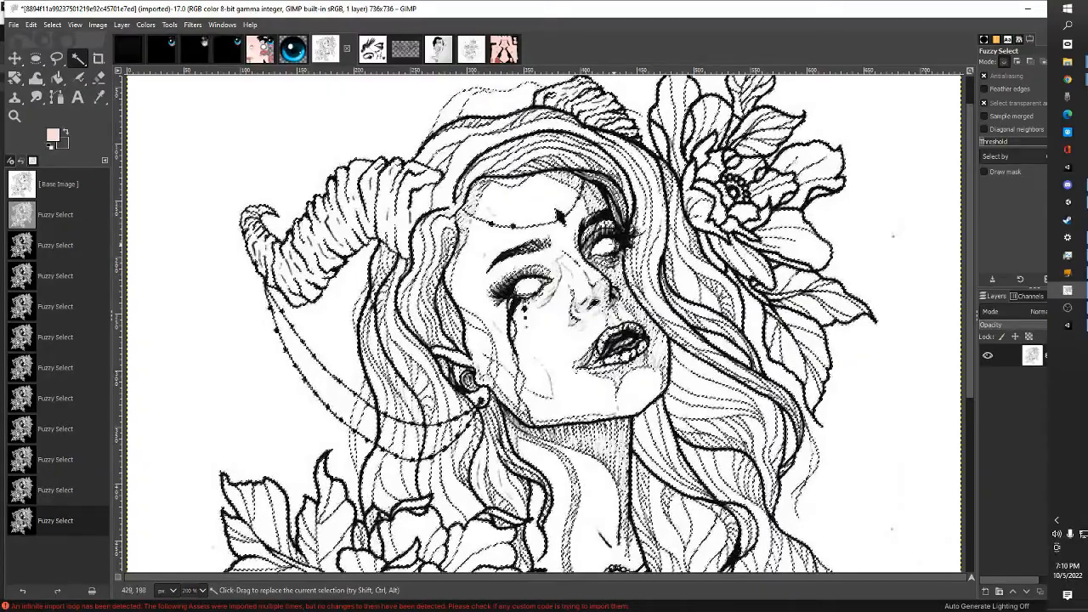
Copy the visible horned-woman selection and activate the Move tool
left_click(31, 24)
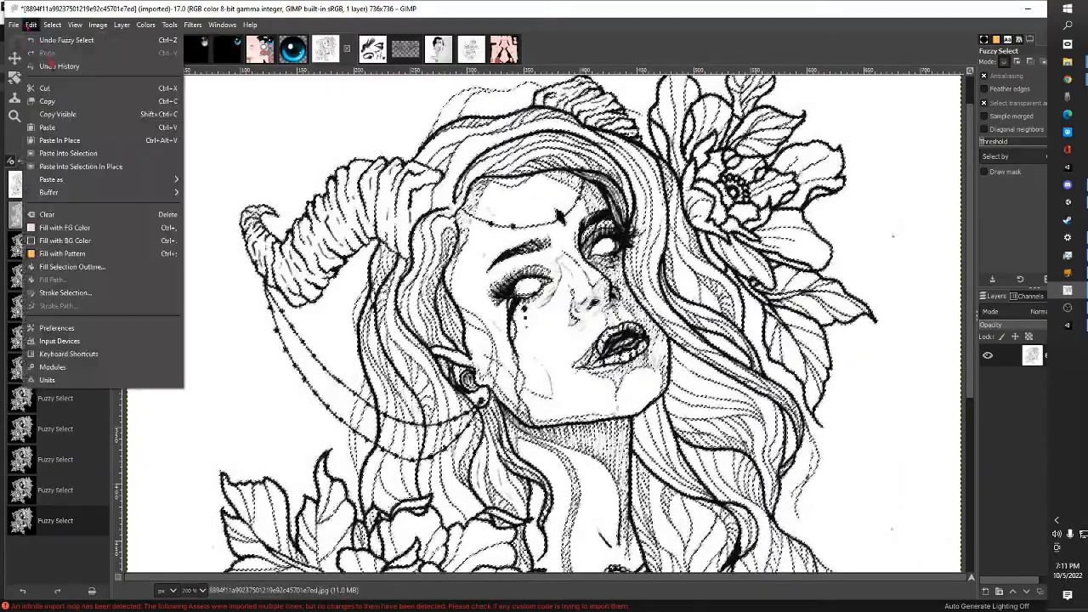
left_click(85, 113)
left_click(14, 57)
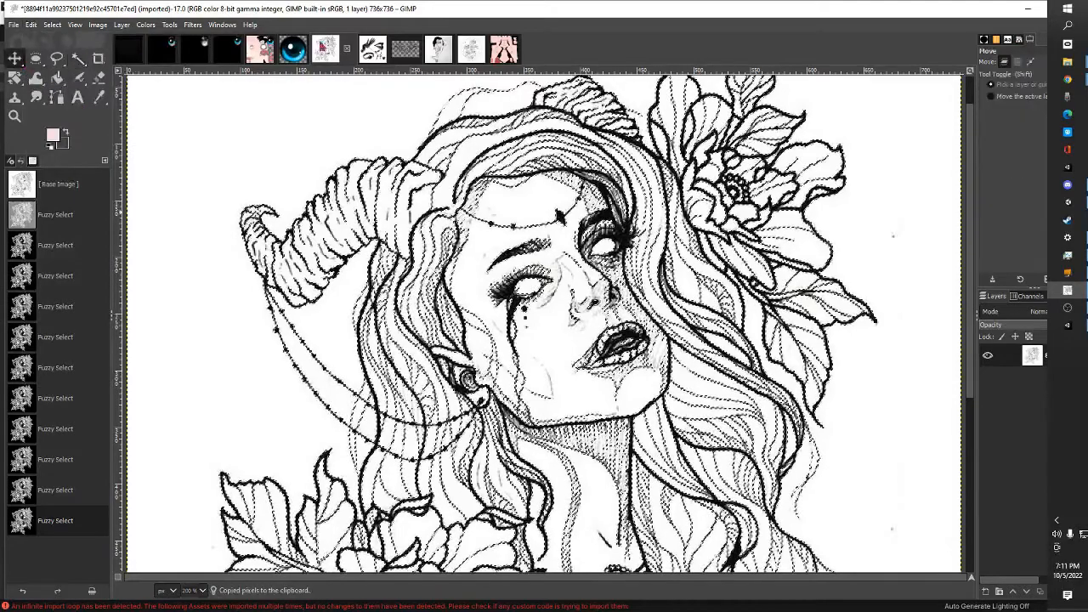
Paste the horned-woman artwork onto the base colour texture, place it on the torso above the heart tattoo, and overwrite PandaSE_Base_Color.png
left_click(503, 49)
scroll(731, 347, "up", 2)
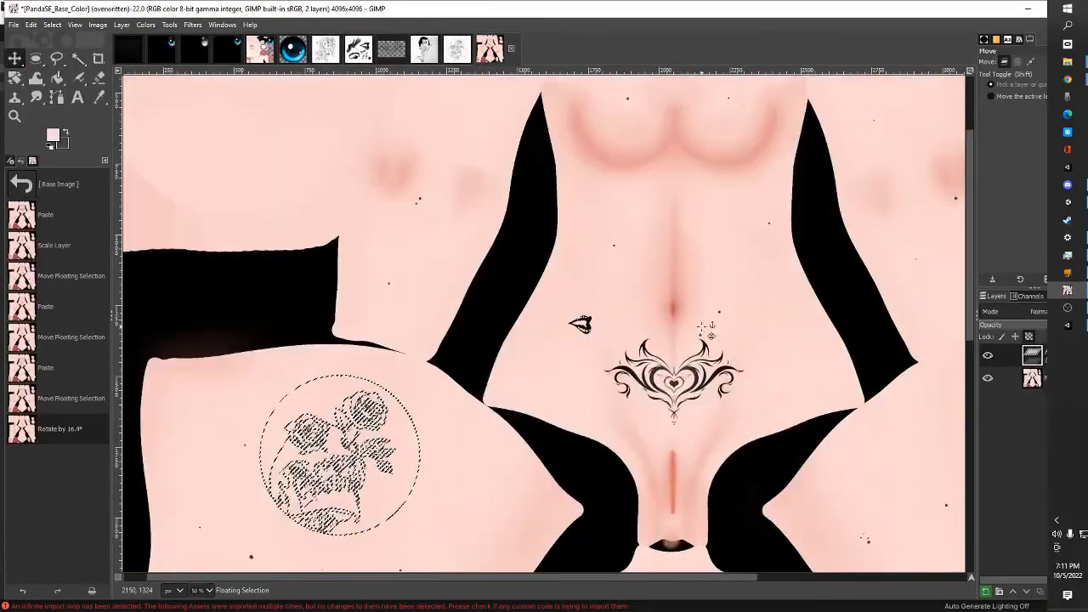
mouse_move(741, 357)
left_click(826, 356)
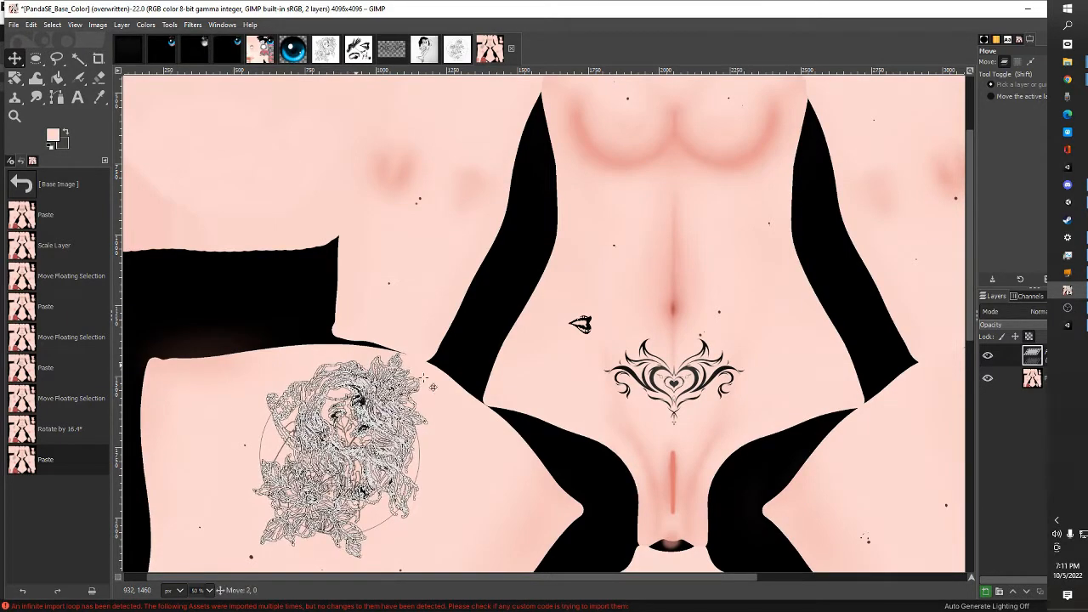
left_click_drag(499, 279, 915, 110)
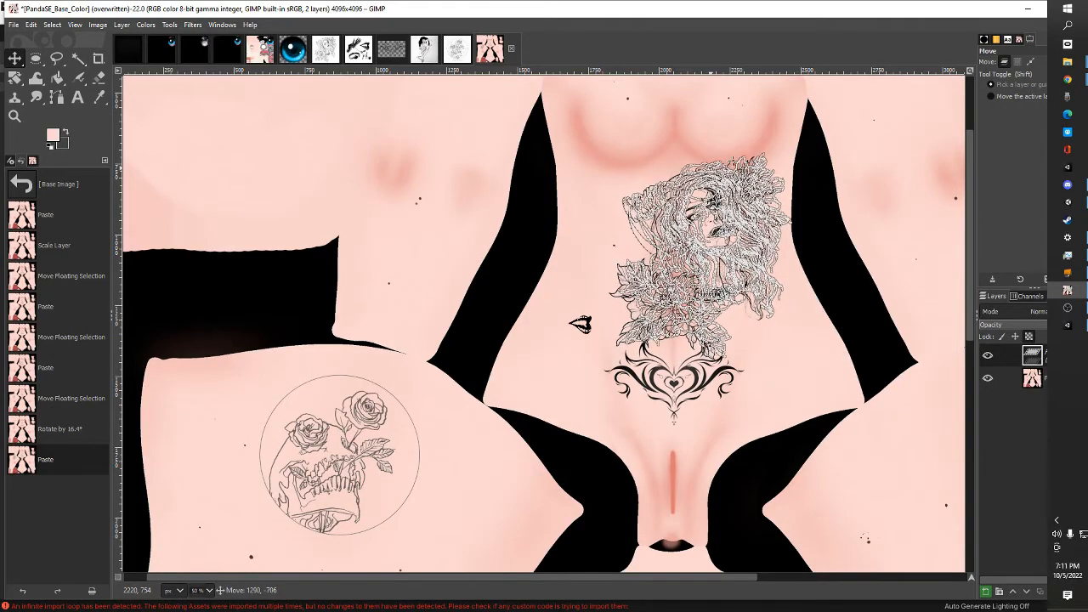
left_click_drag(742, 162, 719, 165)
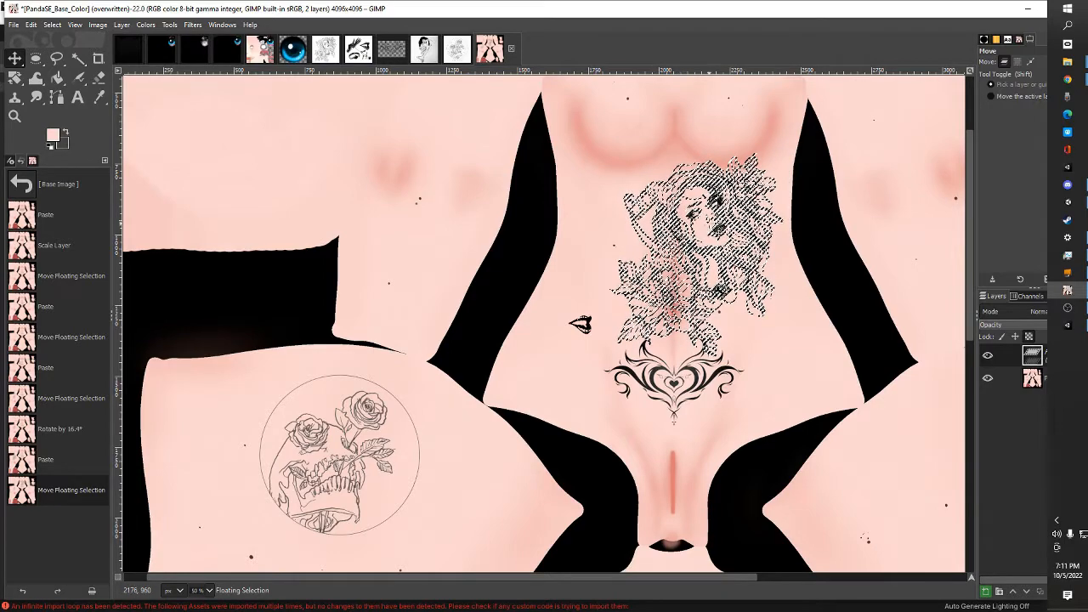
left_click_drag(725, 189, 685, 196)
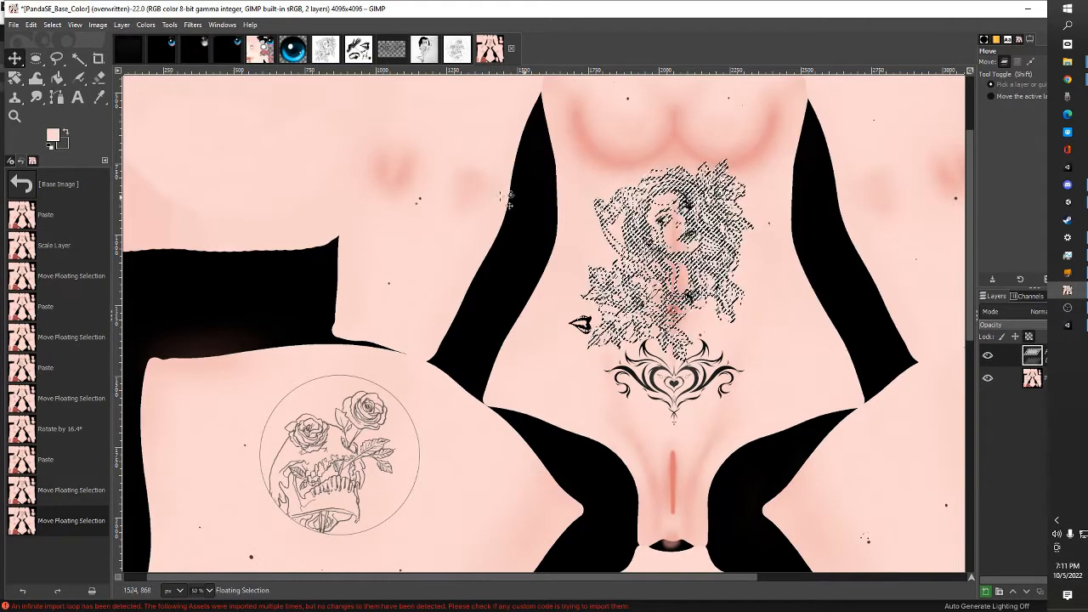
left_click(14, 25)
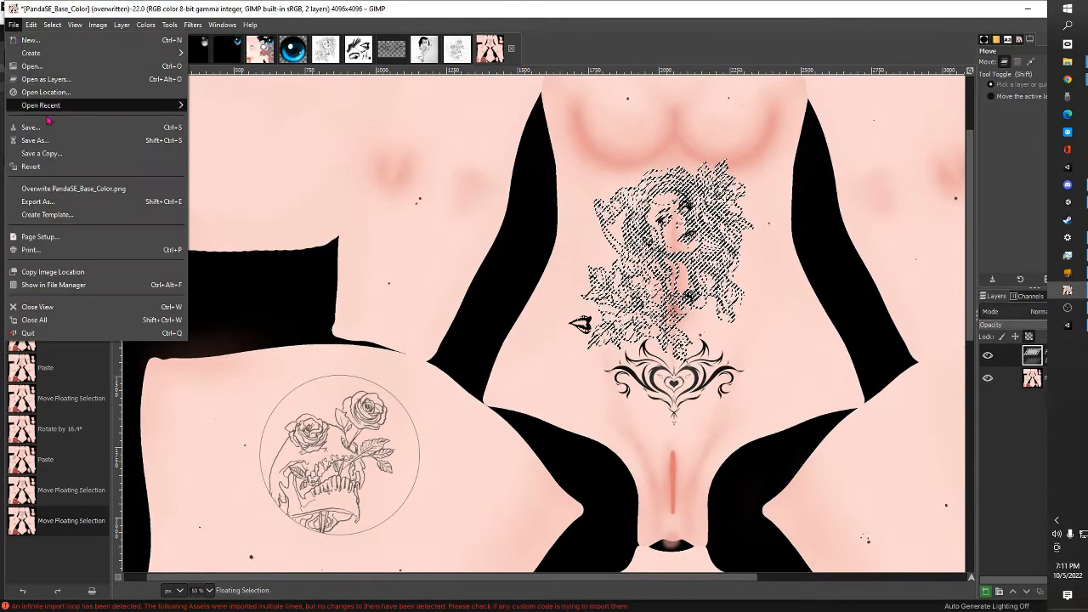
left_click(73, 187)
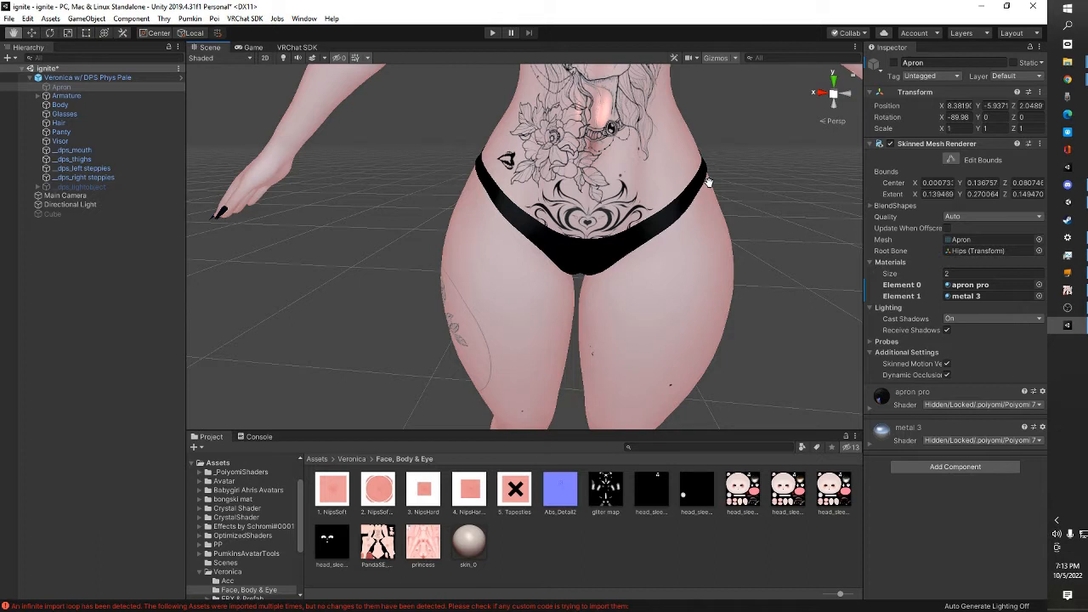
In Unity, examine the placement of the horned-woman tattoo on the avatar's torso from the front and the side
left_click_drag(719, 257, 729, 236)
left_click_drag(658, 171, 666, 176)
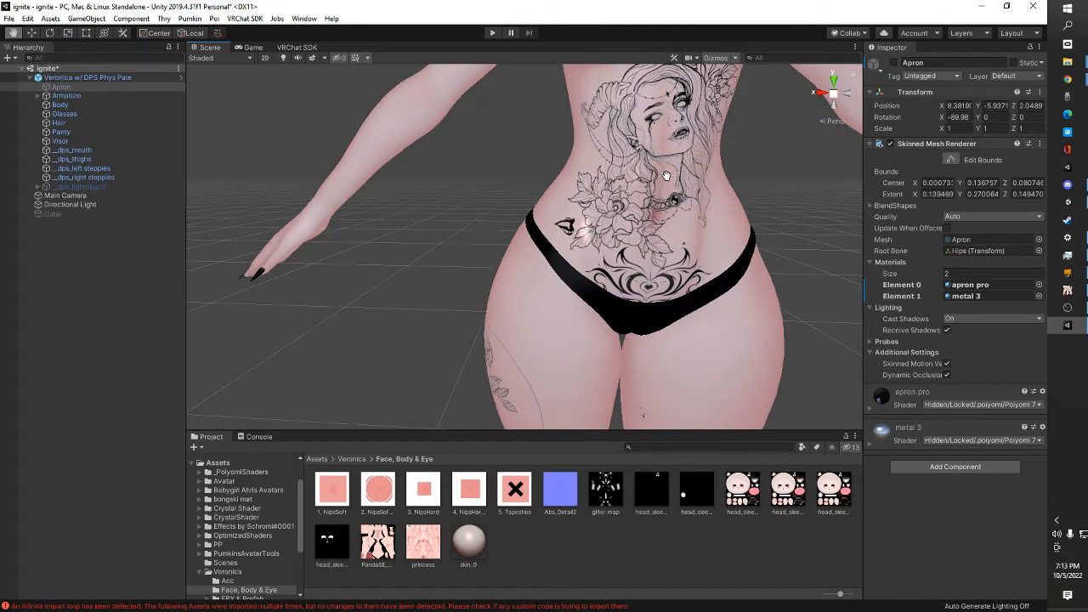
left_click_drag(666, 176, 655, 177)
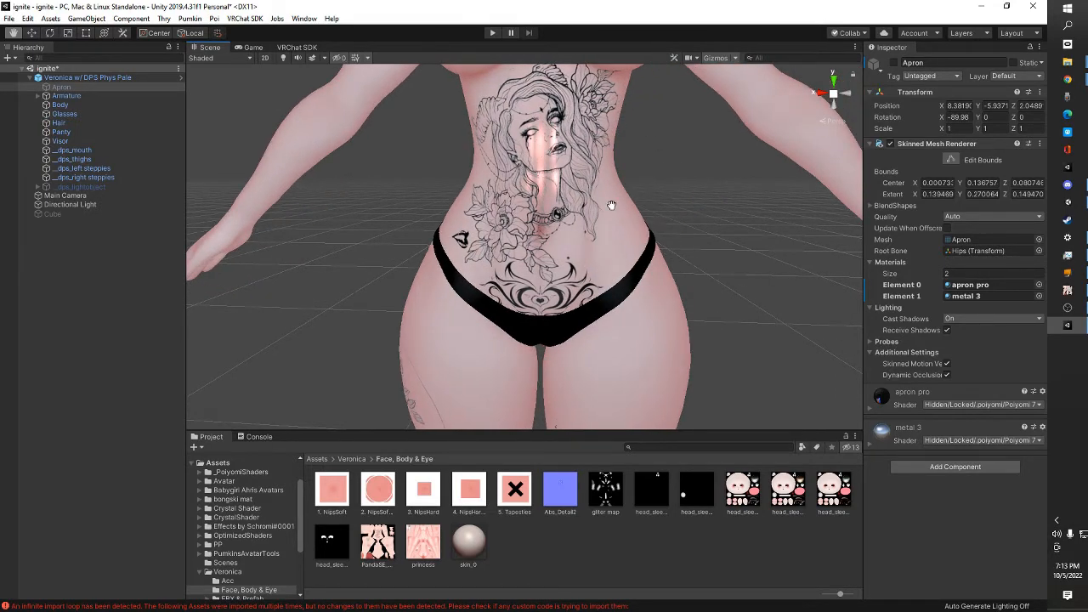
left_click_drag(607, 204, 456, 192)
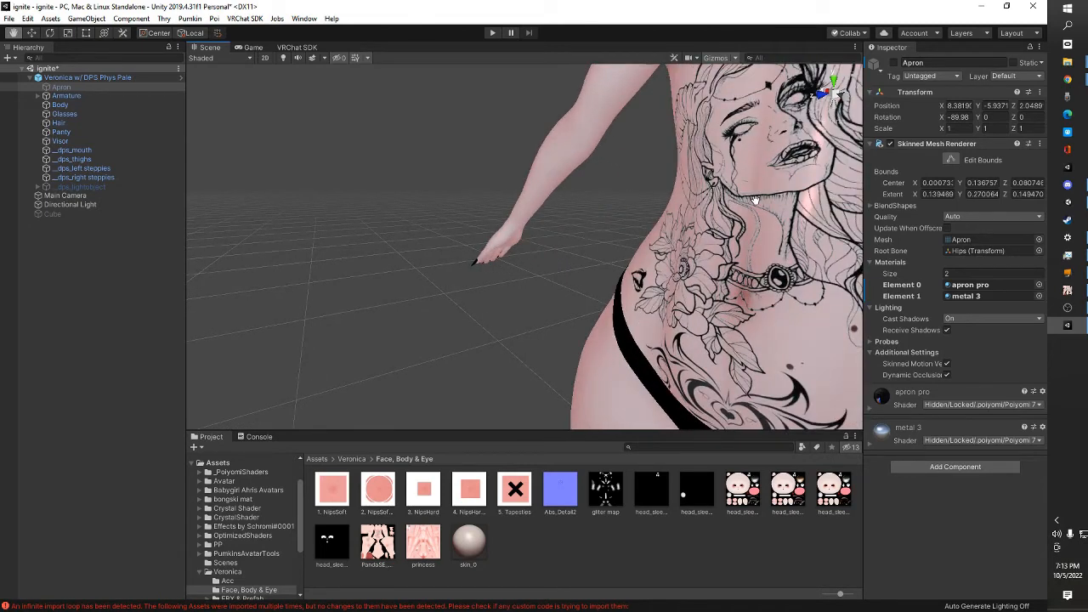
left_click_drag(755, 200, 838, 210)
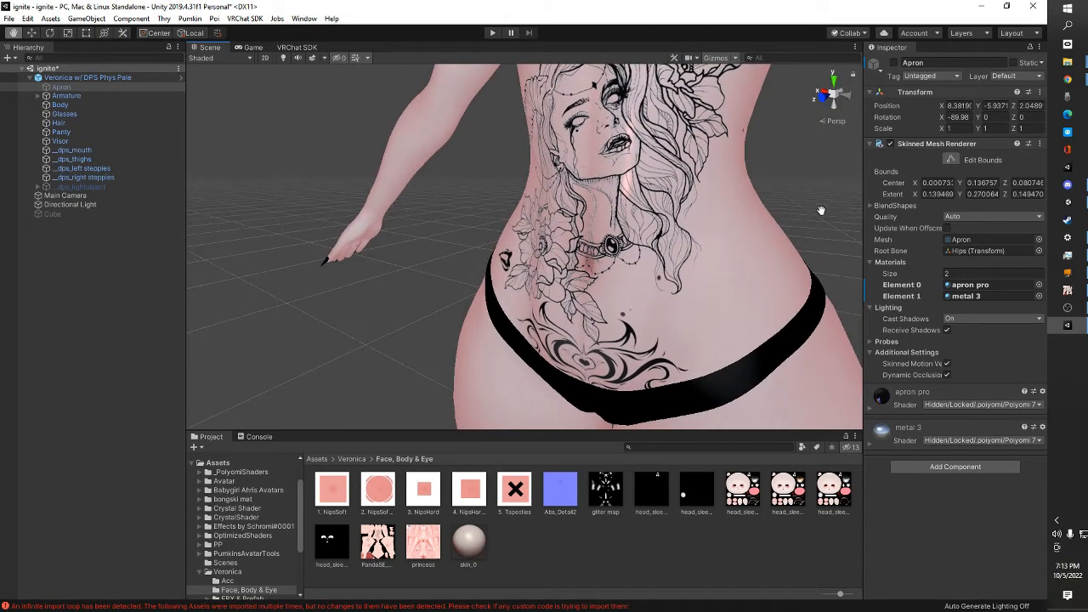
left_click_drag(593, 197, 697, 230)
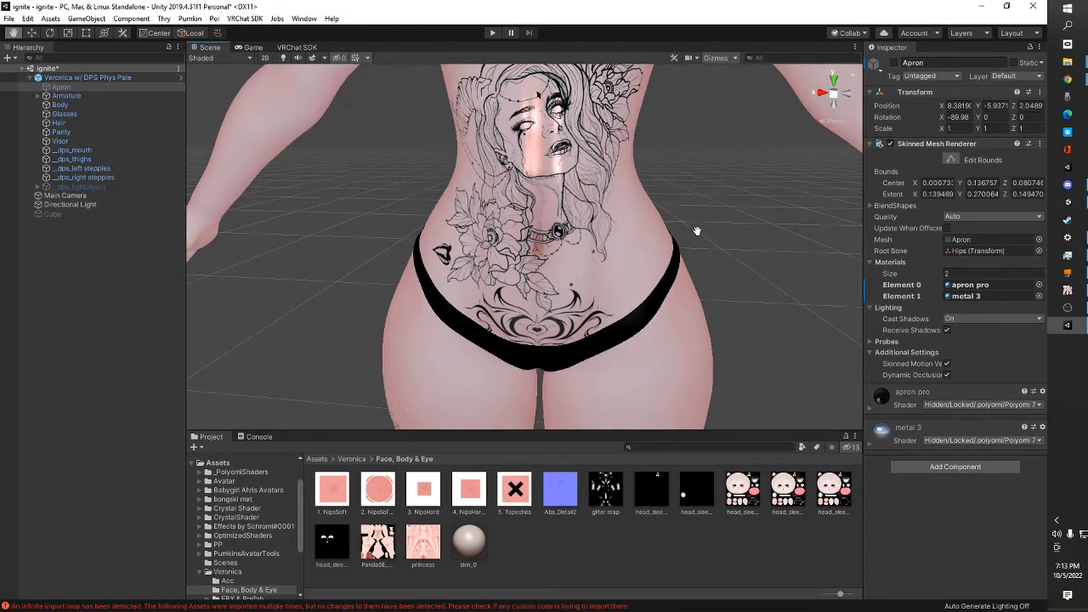
left_click_drag(590, 229, 584, 220)
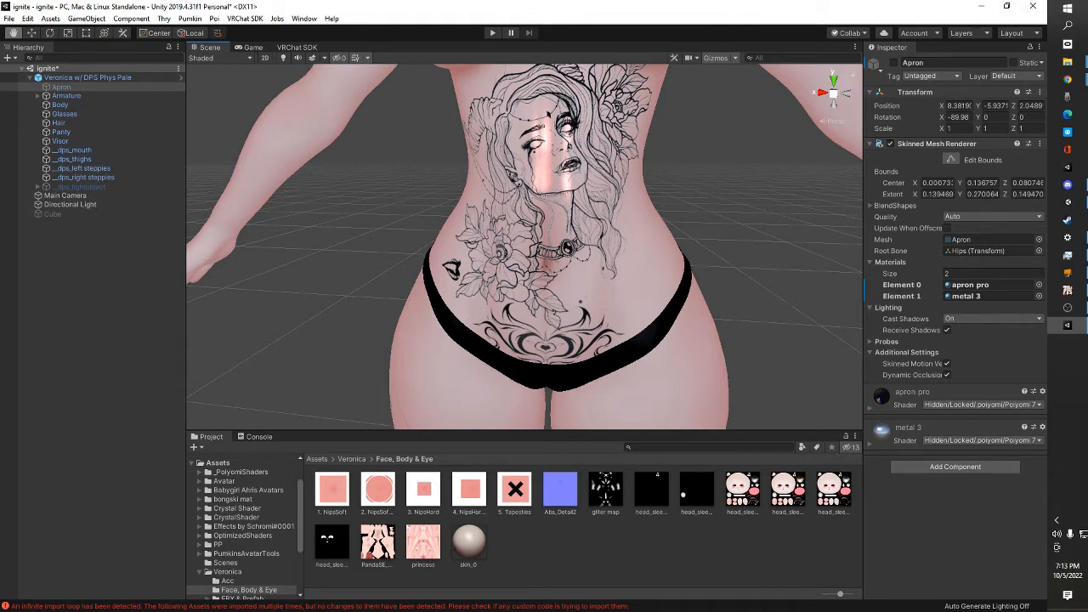
Return to GIMP, bring up the drawing of the black-haired woman holding a skull, and fuzzy-select her hair and its connected lines
left_click(1068, 290)
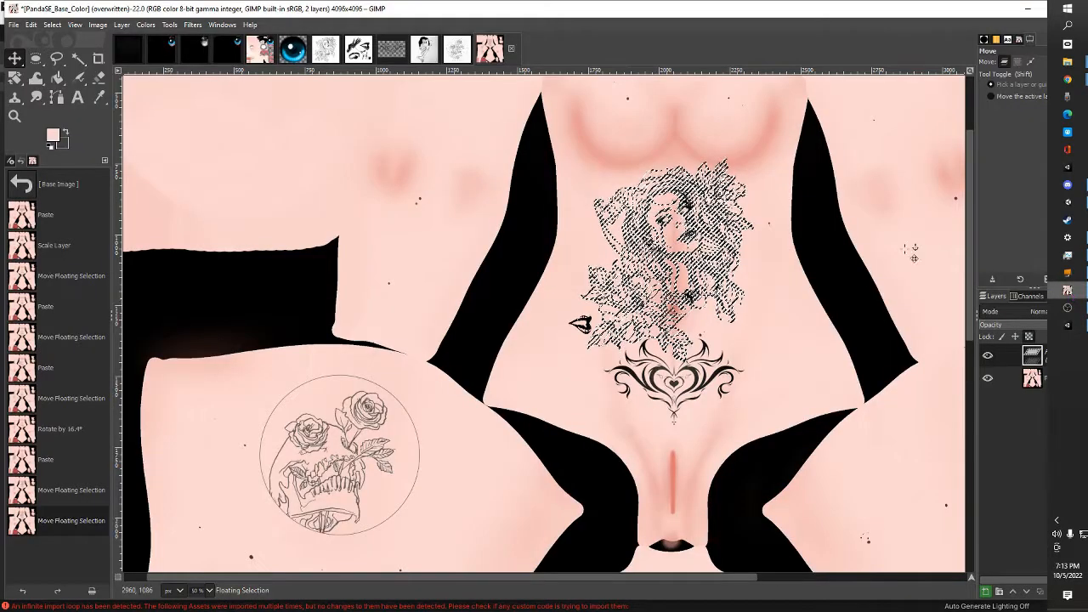
left_click(432, 56)
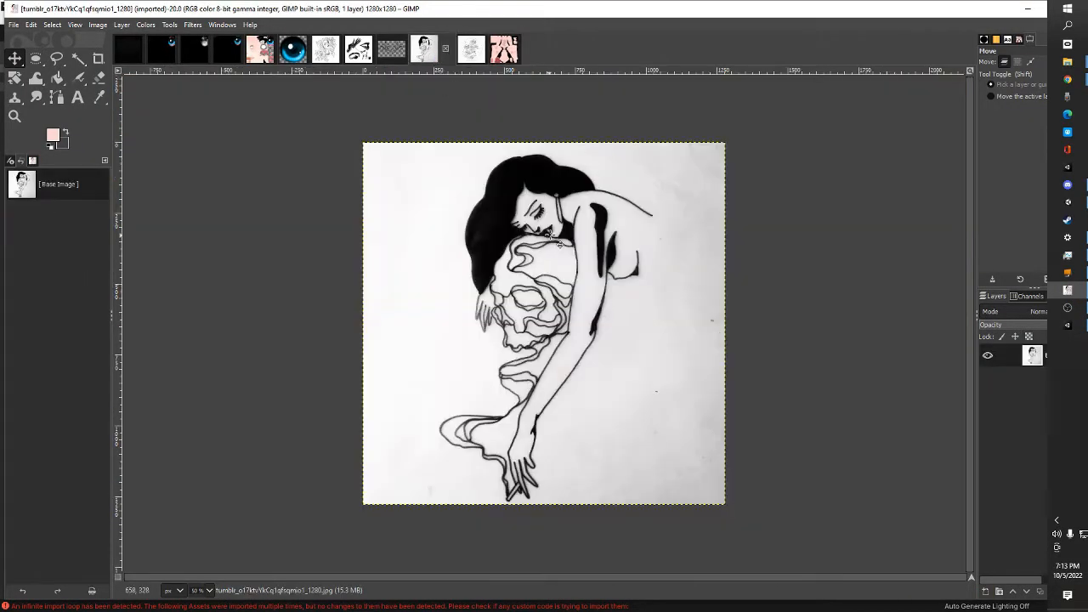
left_click(77, 58)
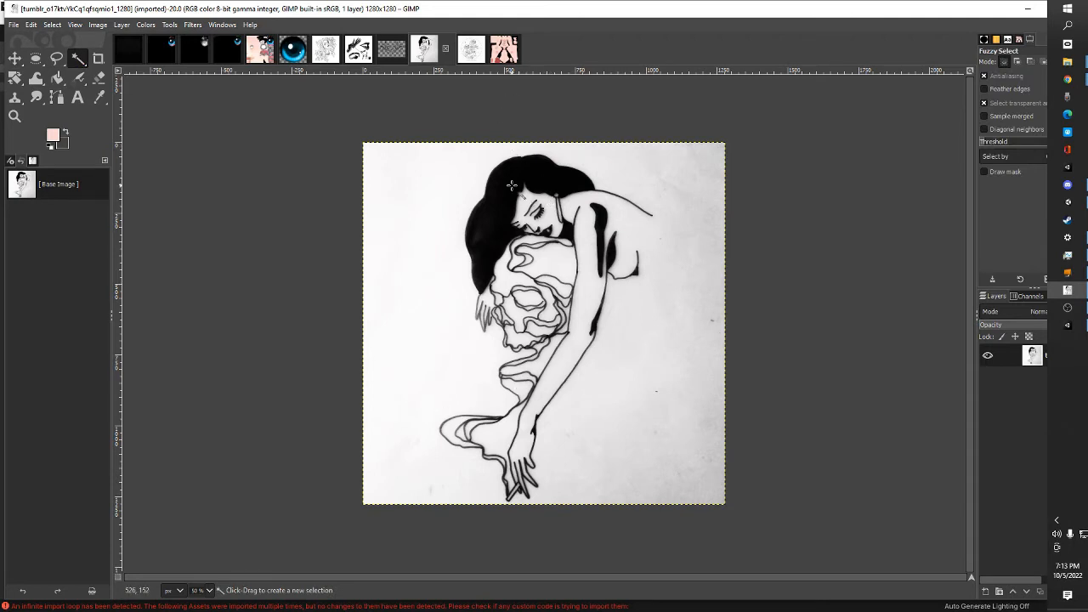
mouse_move(511, 168)
left_mouse_down()
mouse_move(586, 340)
mouse_move(620, 362)
mouse_move(527, 171)
left_mouse_up()
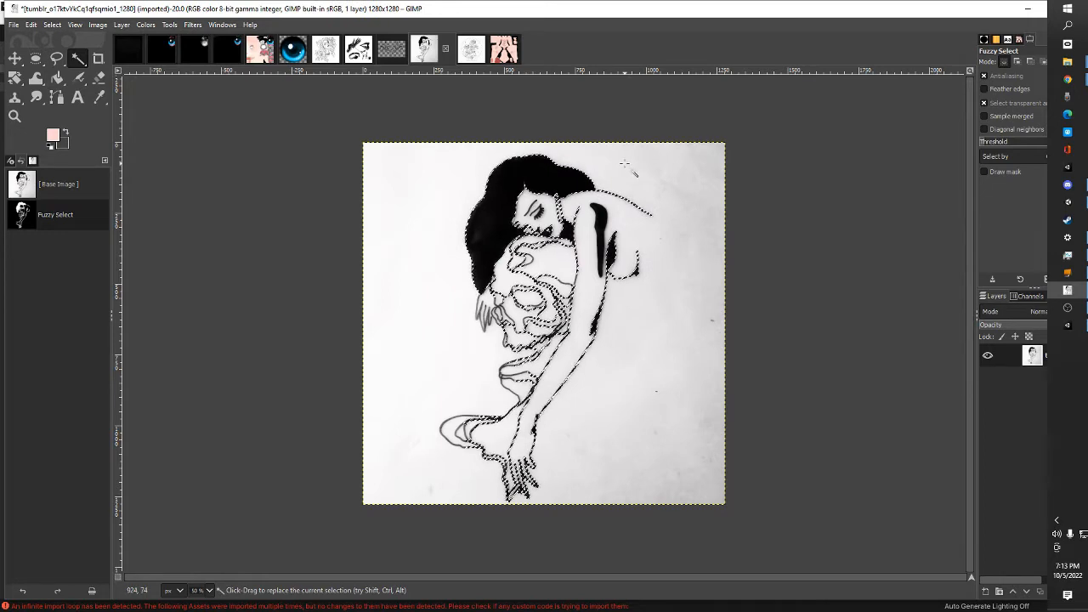
Add the arm shading, facial details, and remaining skull and hand lines to the fuzzy selection of the black-haired woman
key("shift")
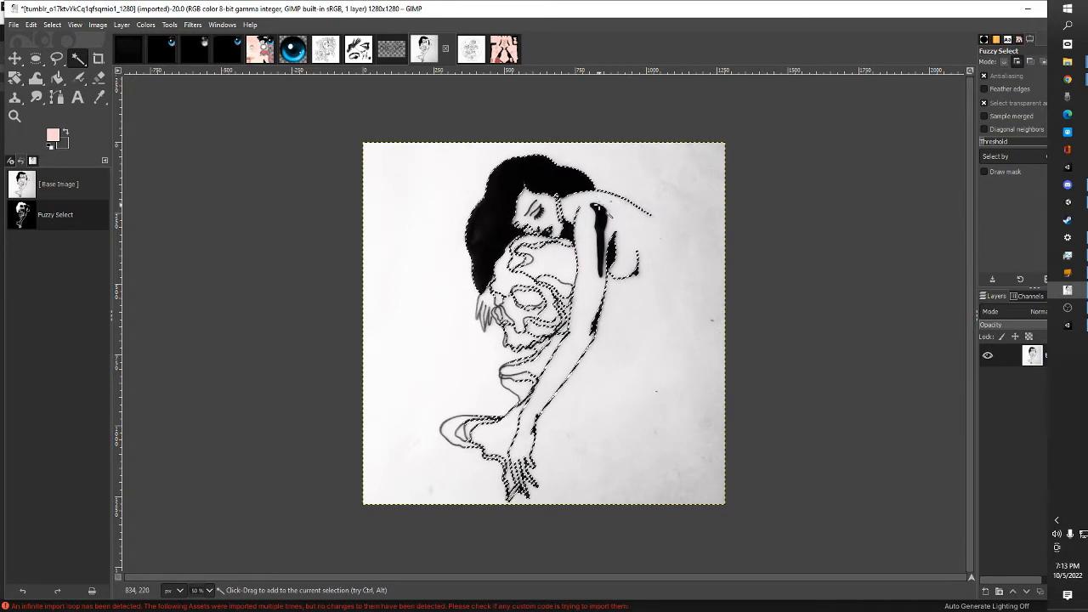
left_click_drag(599, 204, 606, 219)
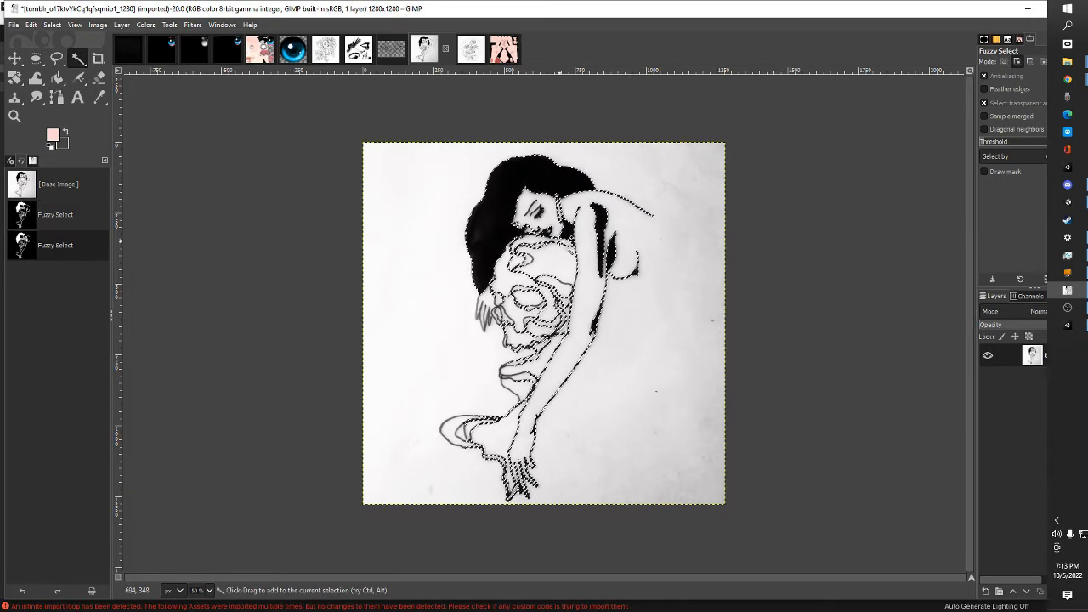
left_click_drag(531, 207, 541, 233)
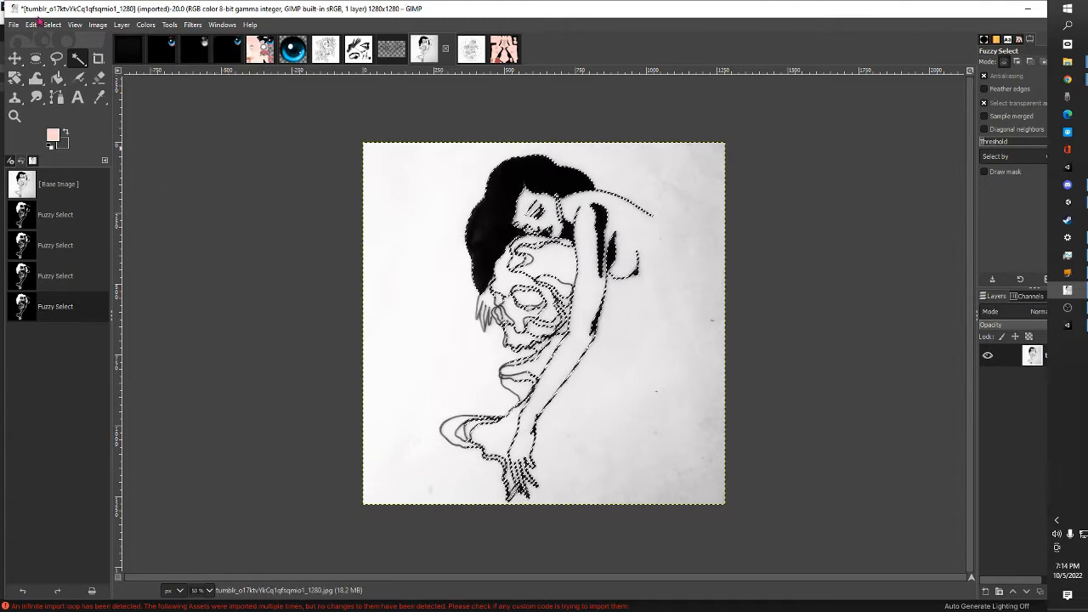
key("shift")
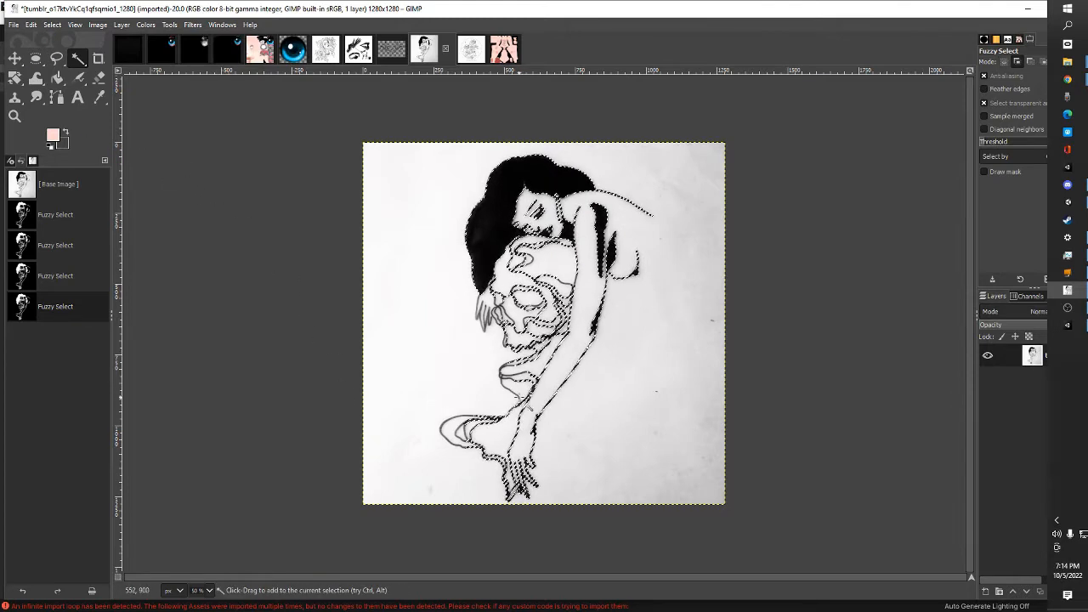
left_click_drag(505, 367, 531, 406)
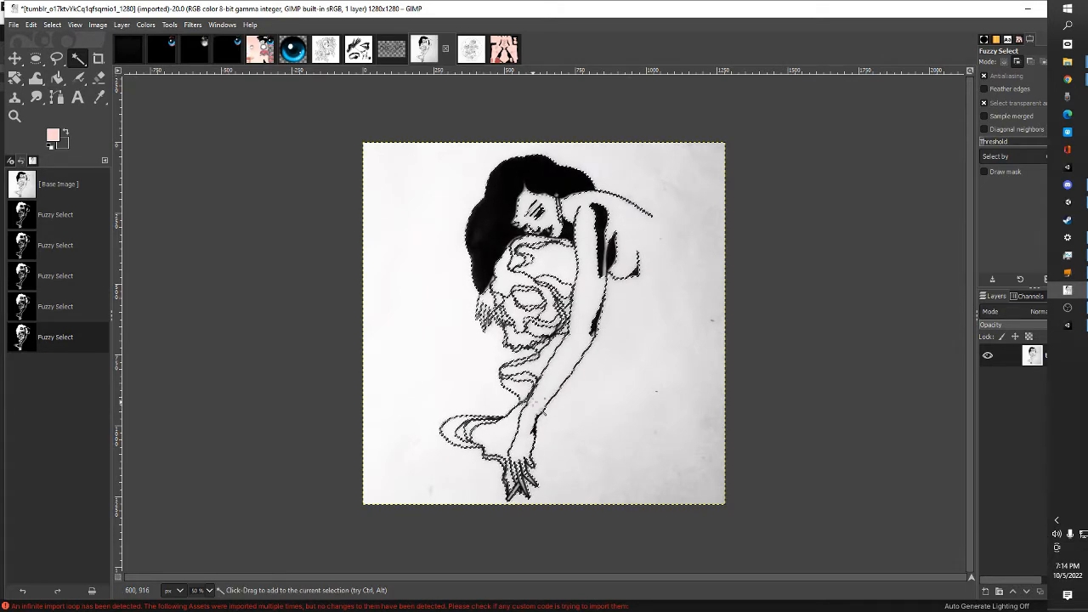
Copy the selected black-haired-woman artwork and activate the Move tool
left_click(31, 24)
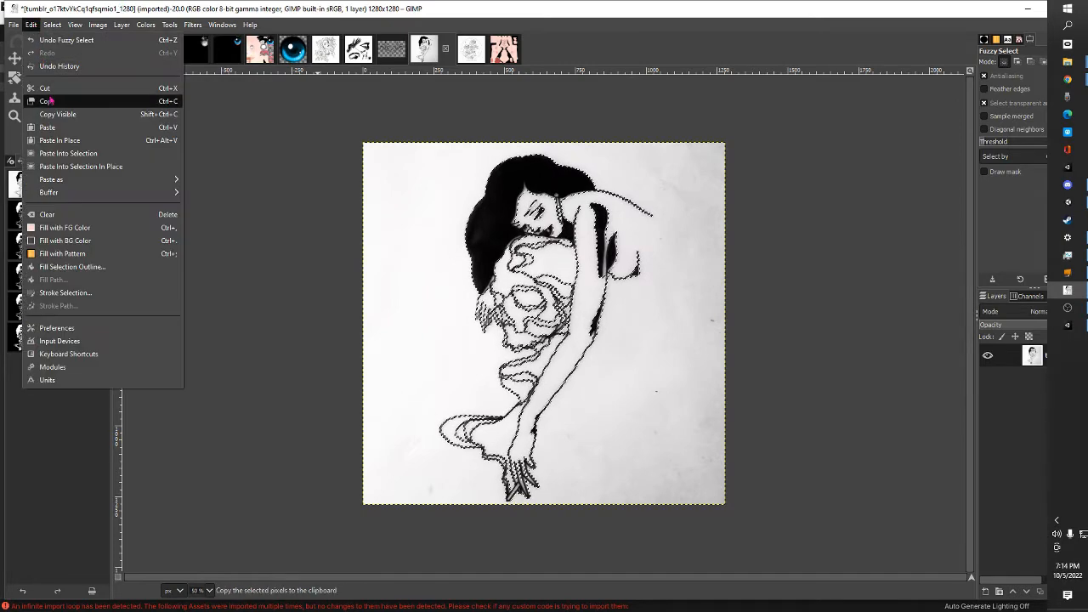
left_click(47, 102)
key("m")
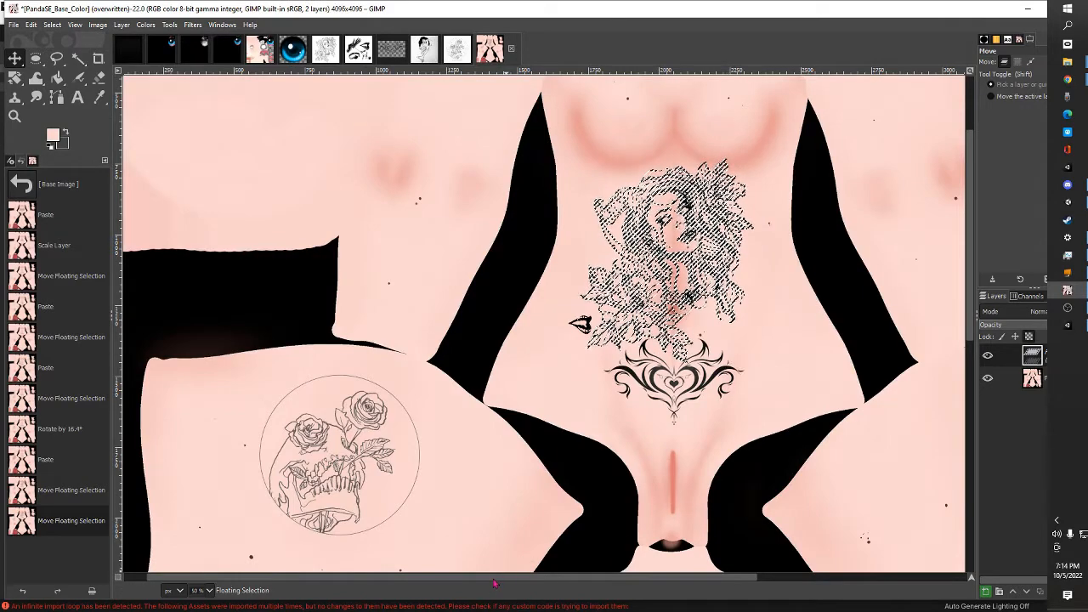
Paste the black-haired-woman artwork into the base colour texture and place it on the thigh opposite the circled skull-and-roses tattoo
left_click_drag(494, 579, 731, 582)
scroll(849, 431, "down", 2)
right_click(766, 354)
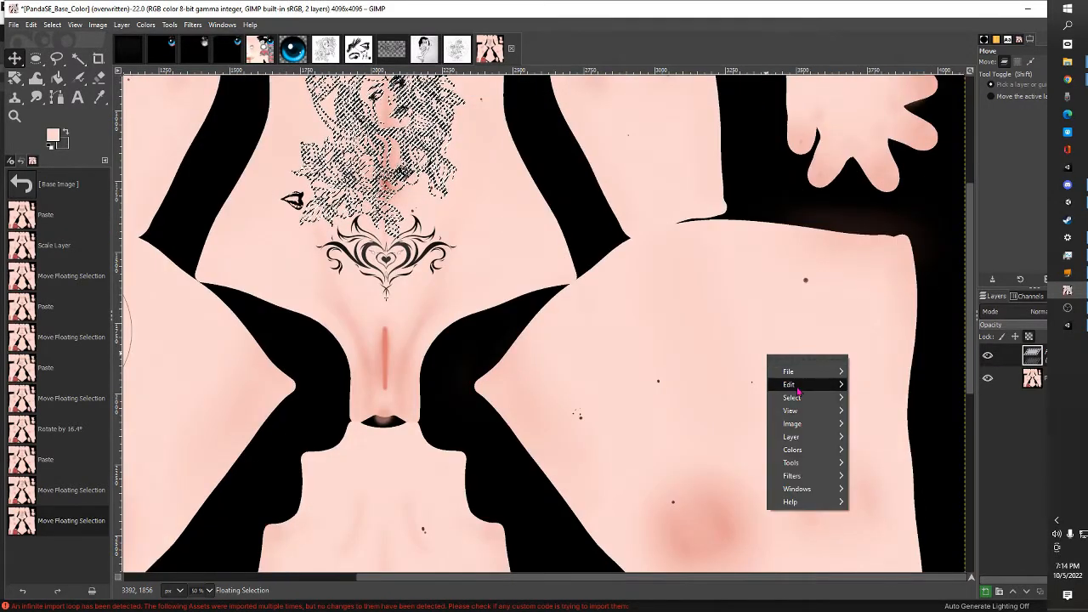
mouse_move(797, 387)
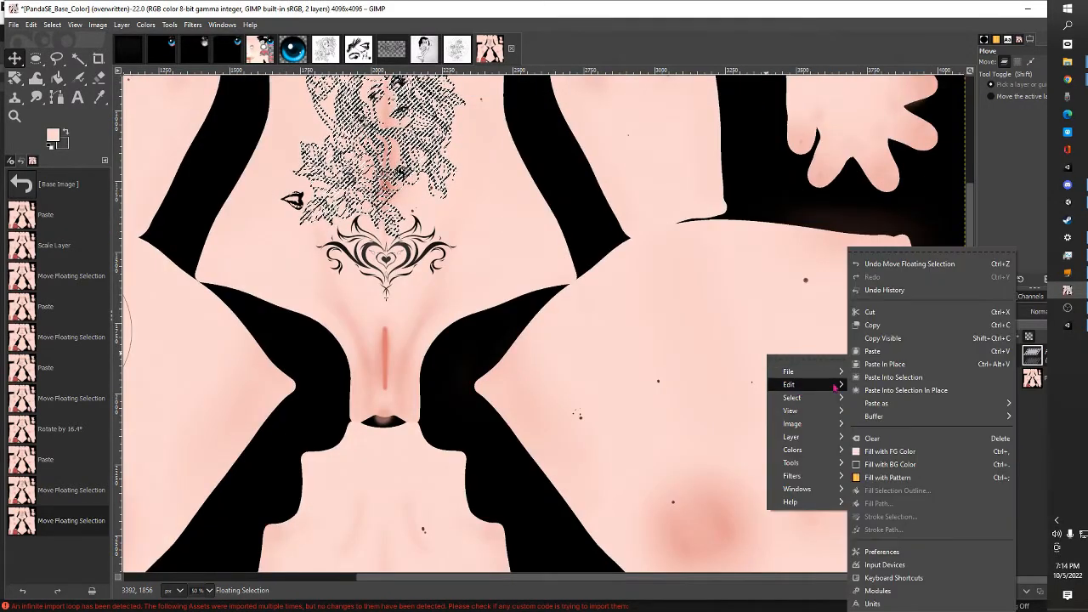
left_click(901, 354)
scroll(451, 145, "up", 1)
left_click_drag(380, 115, 813, 431)
scroll(756, 270, "down", 2)
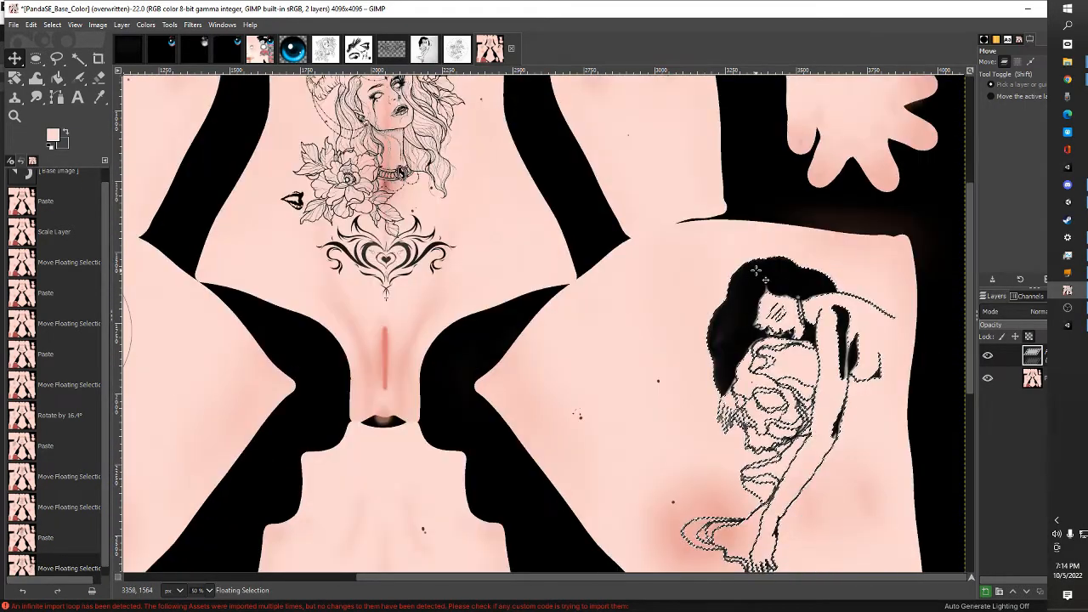
left_click_drag(816, 340, 761, 327)
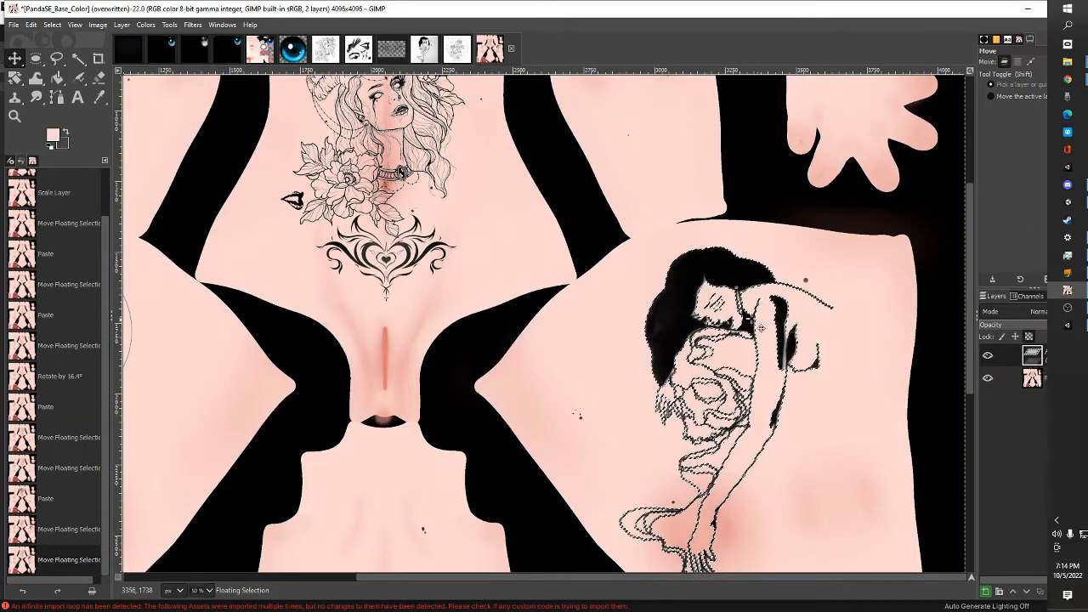
Rotate the pasted black-haired-woman artwork by -37.88° and anchor it onto the thigh
left_click(15, 78)
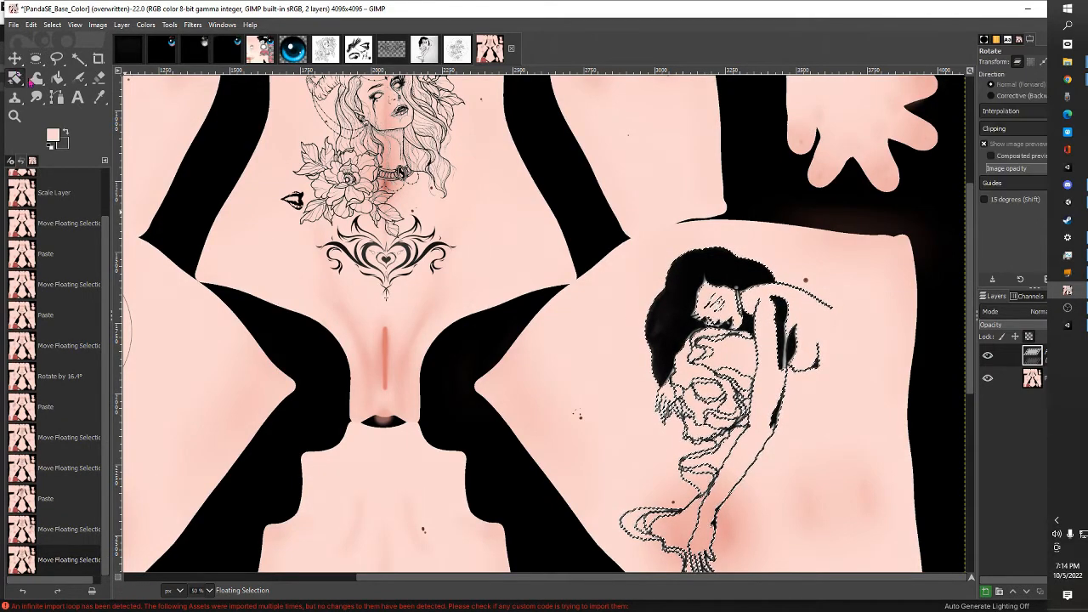
left_click_drag(718, 265, 623, 294)
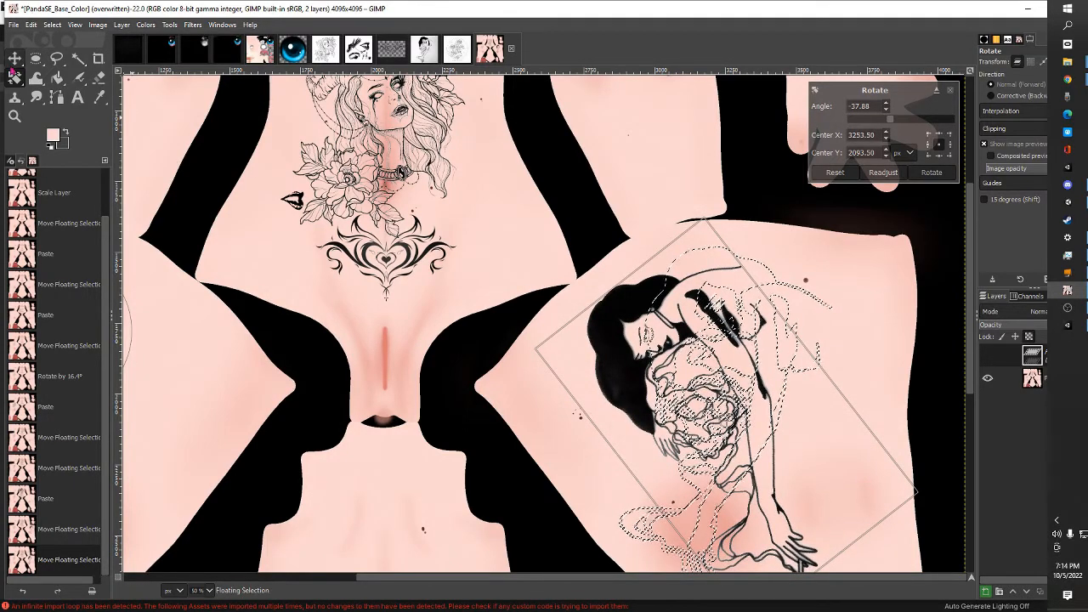
left_click(15, 58)
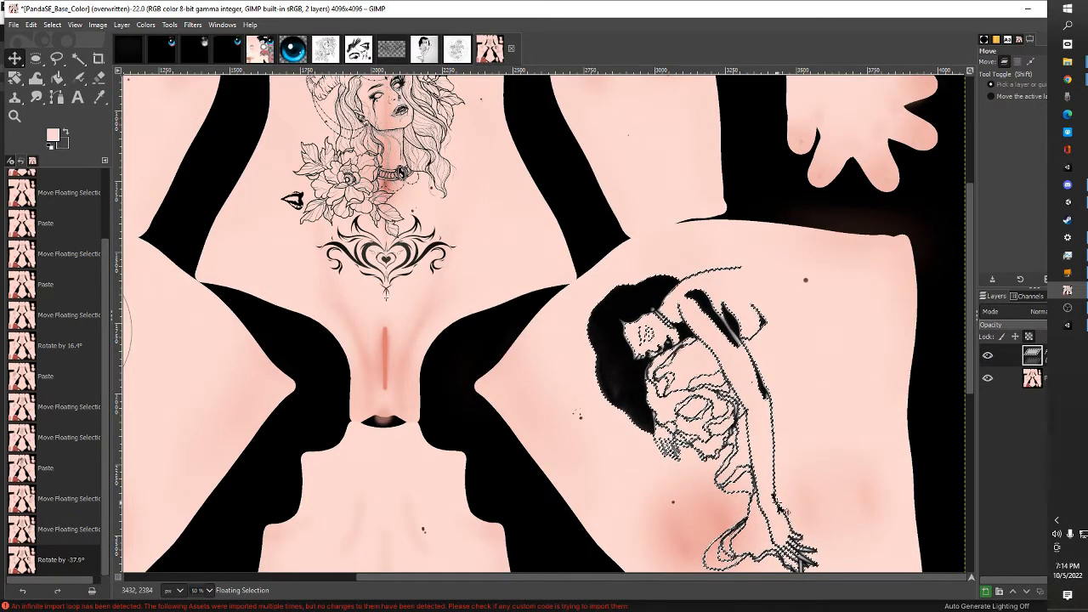
scroll(742, 374, "down", 3)
scroll(654, 208, "up", 3)
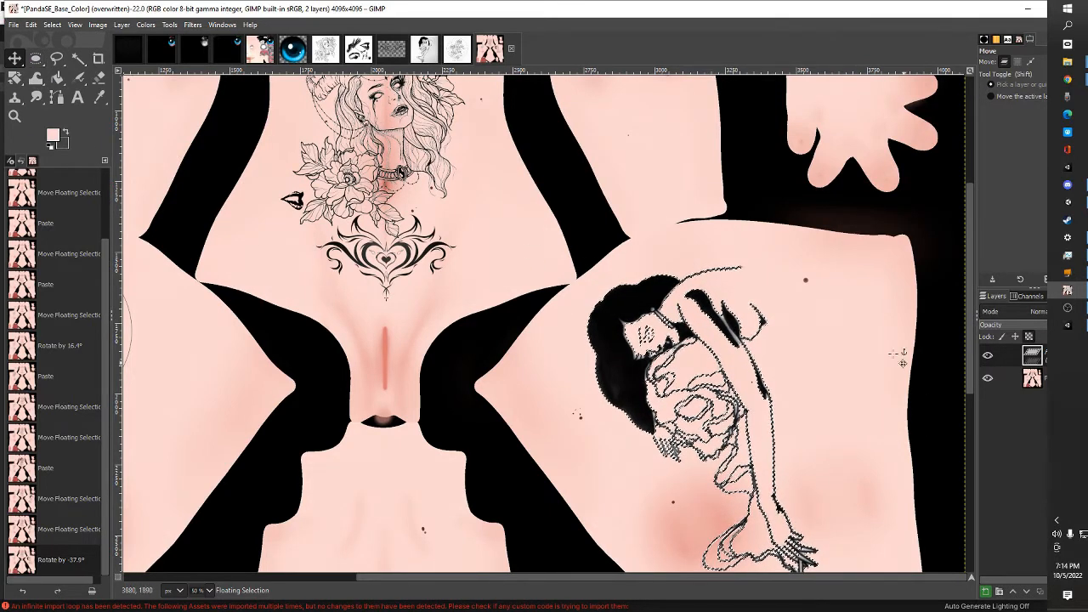
left_click(840, 320)
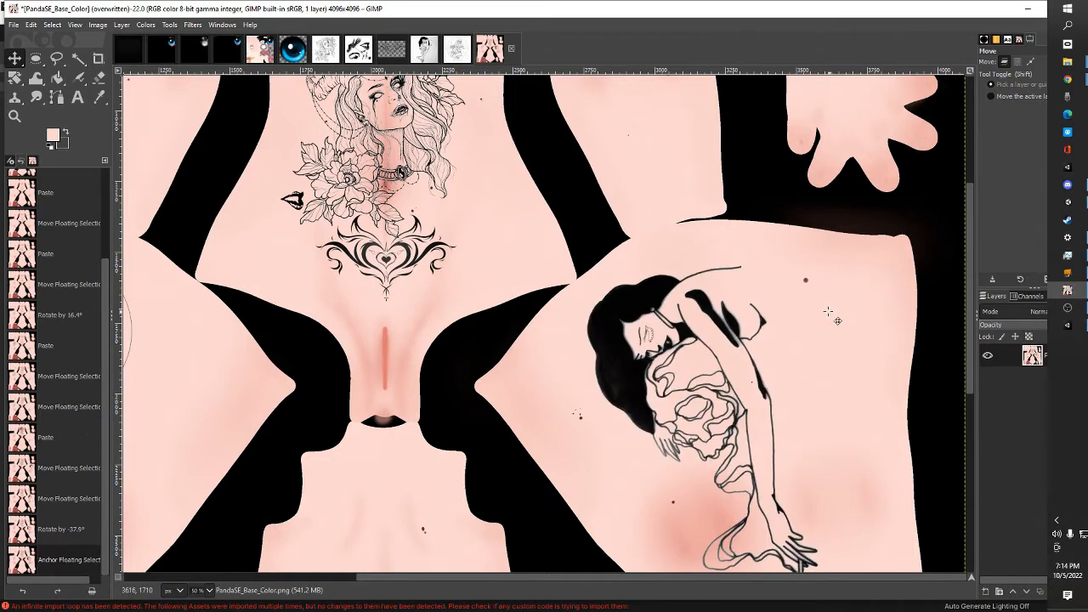
left_click(100, 26)
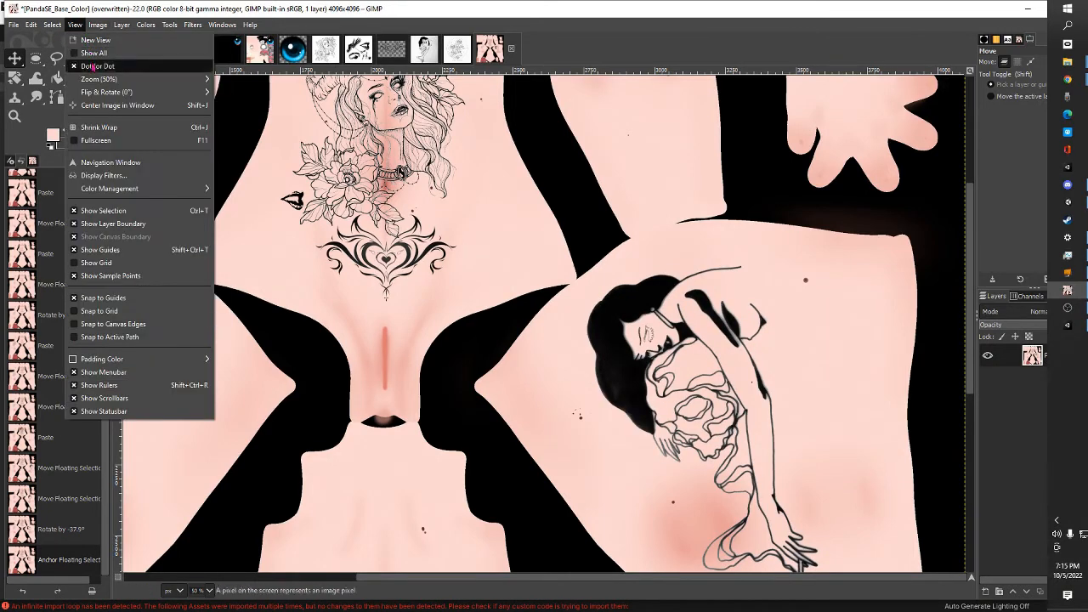
mouse_move(108, 98)
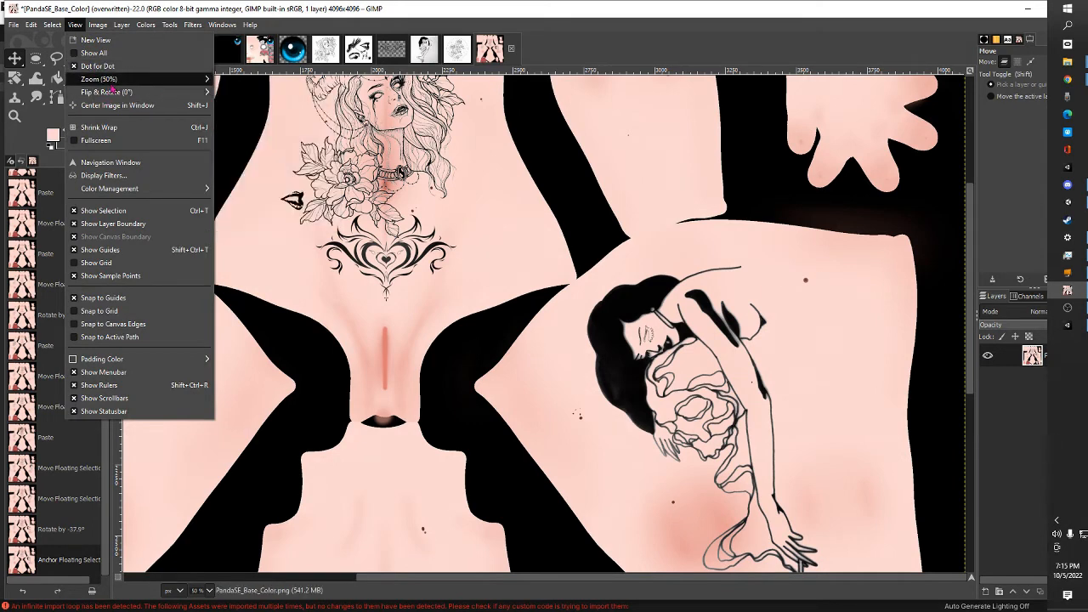
mouse_move(106, 79)
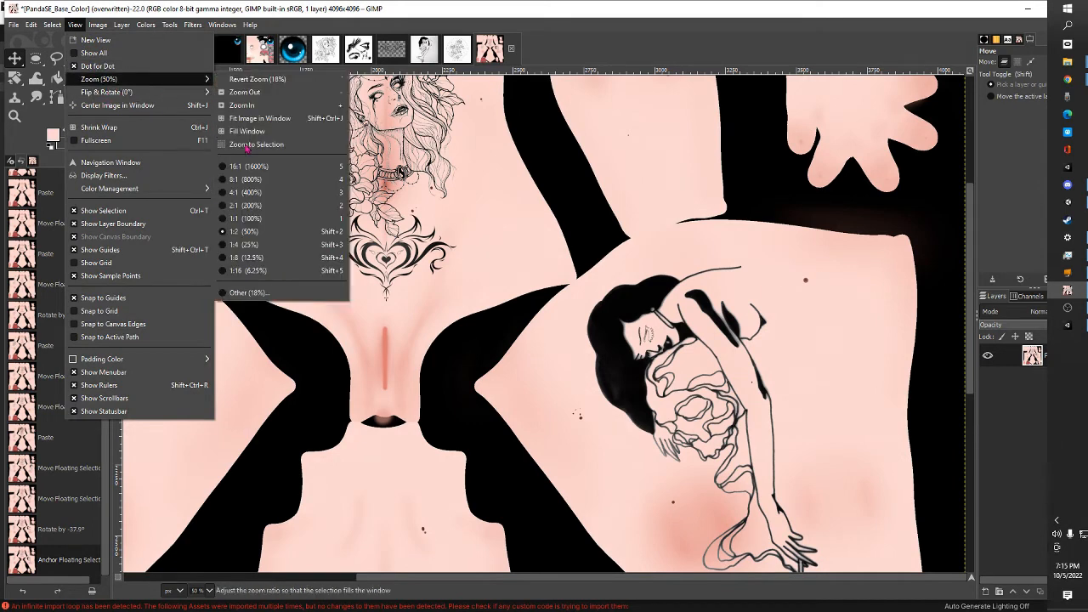
left_click(289, 221)
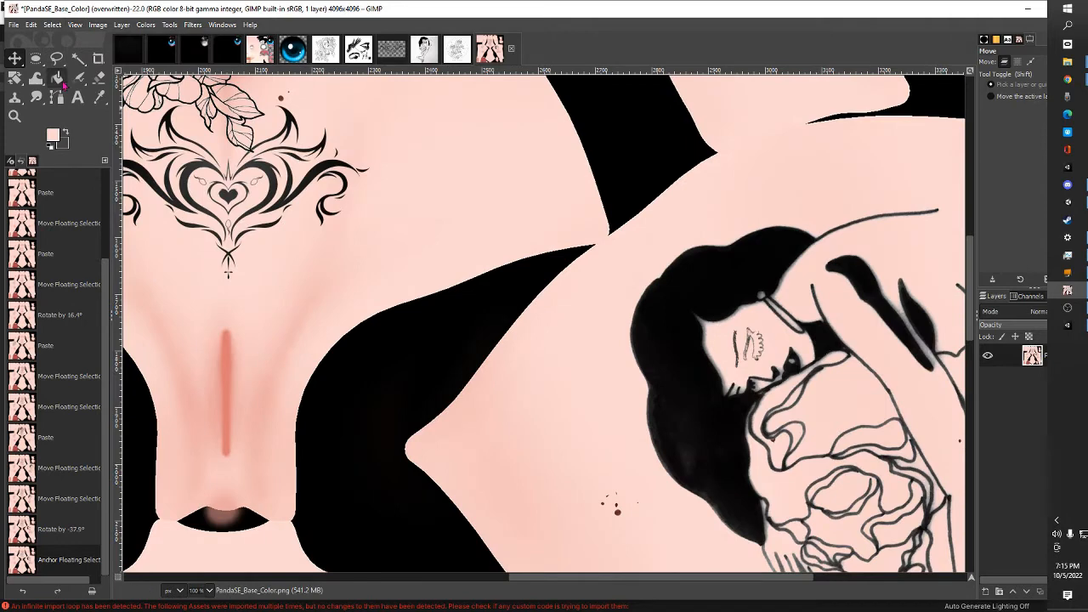
left_click(119, 23)
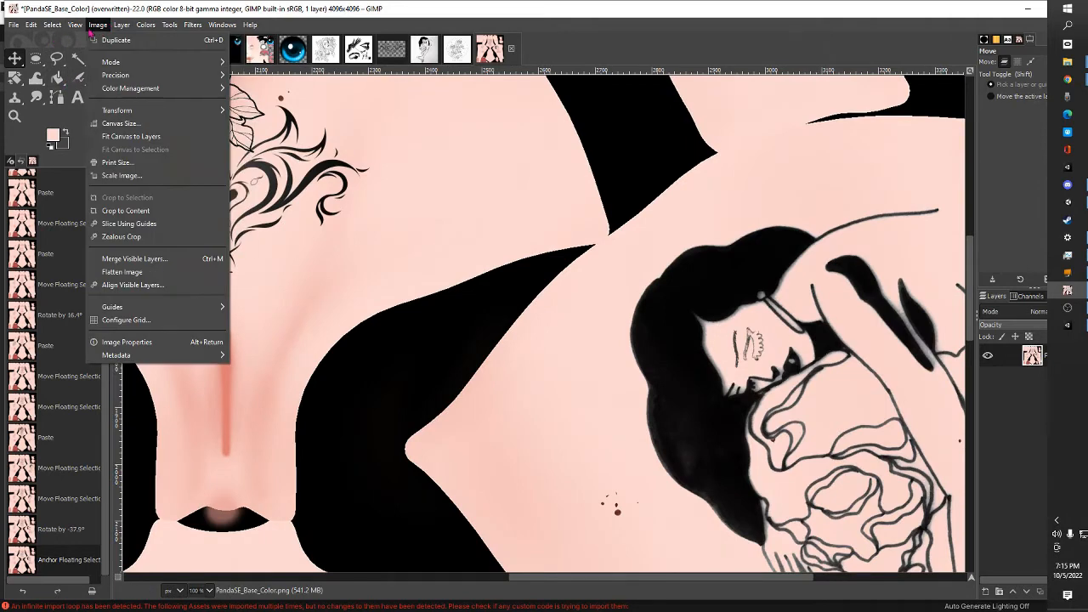
mouse_move(110, 79)
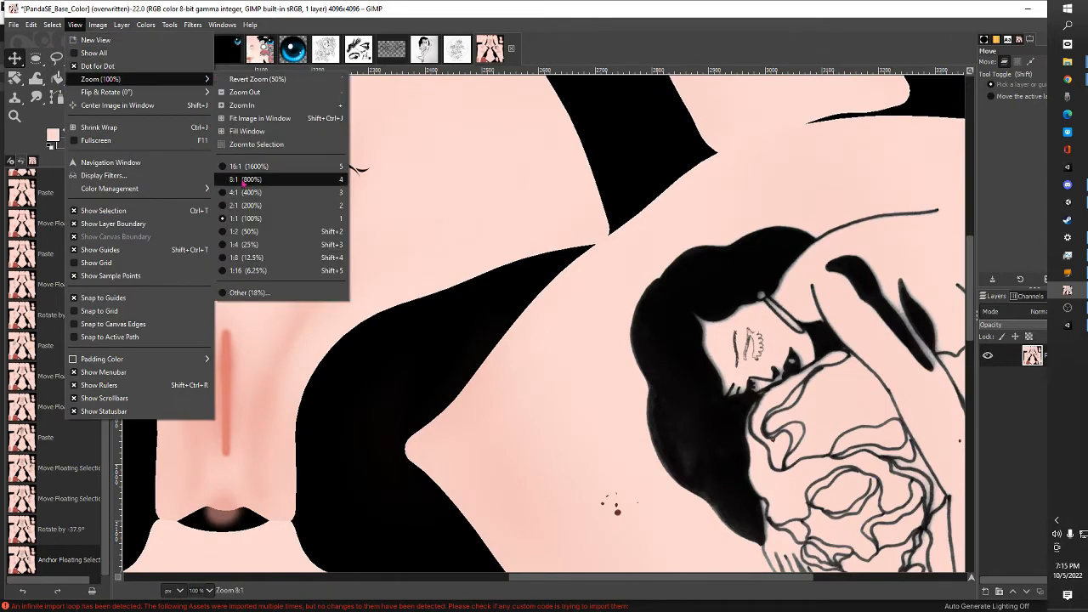
left_click(255, 210)
scroll(706, 364, "down", 5)
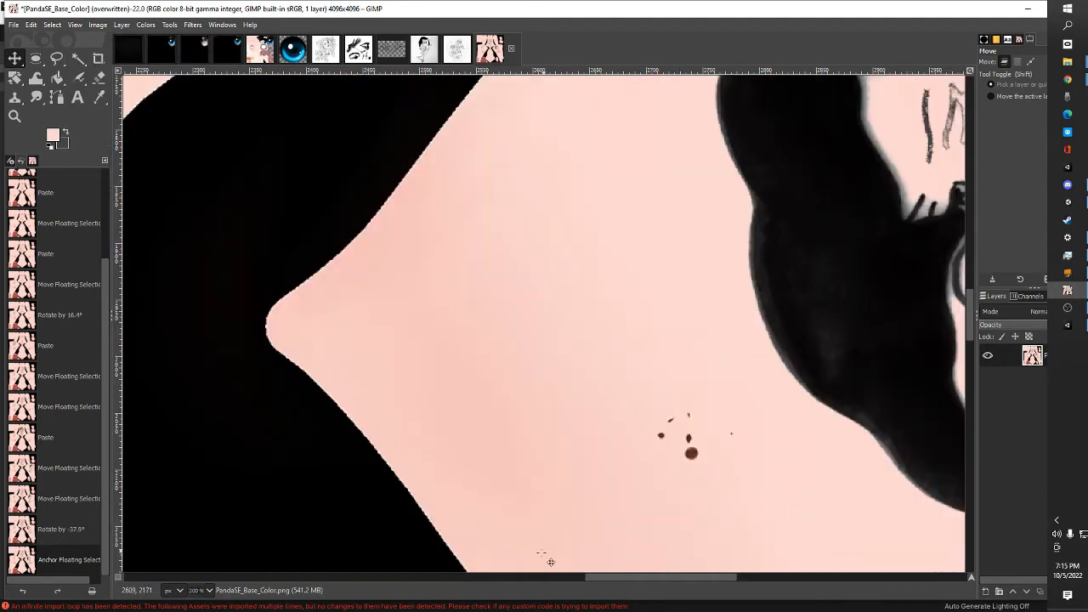
left_click_drag(596, 574, 496, 548)
left_click(30, 25)
left_click(51, 35)
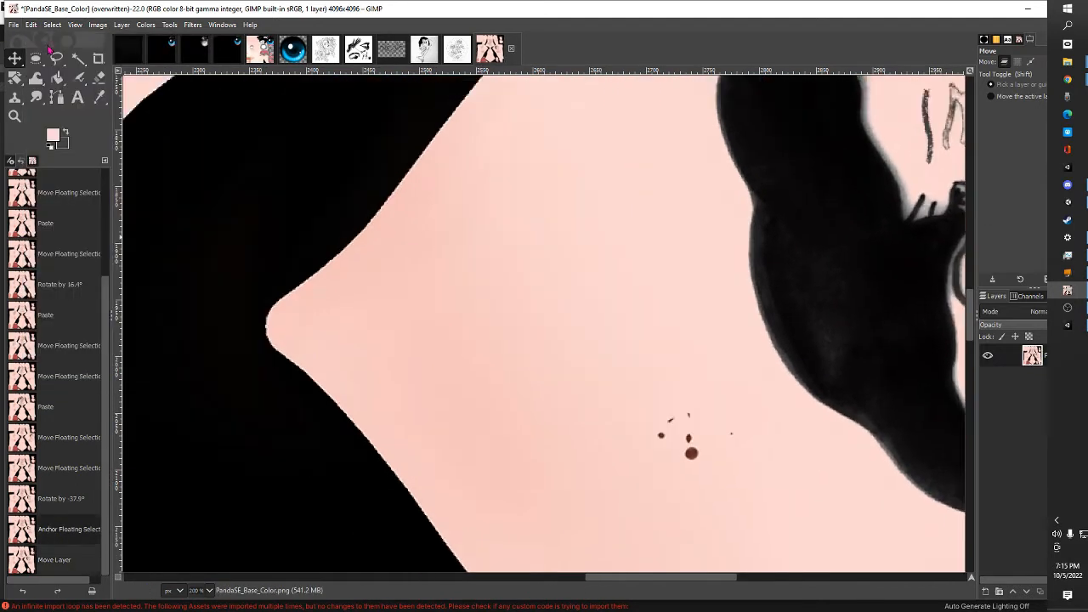
Outline the closed eye and eyelashes of the black-haired woman on the thigh with a free selection
left_click_drag(701, 580, 821, 588)
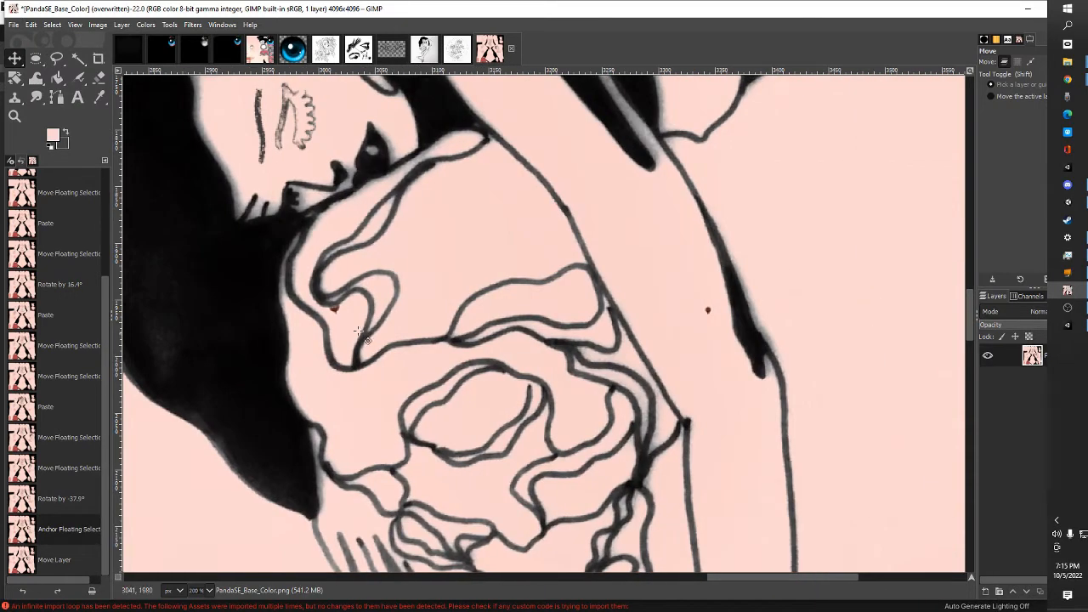
scroll(366, 336, "up", 2)
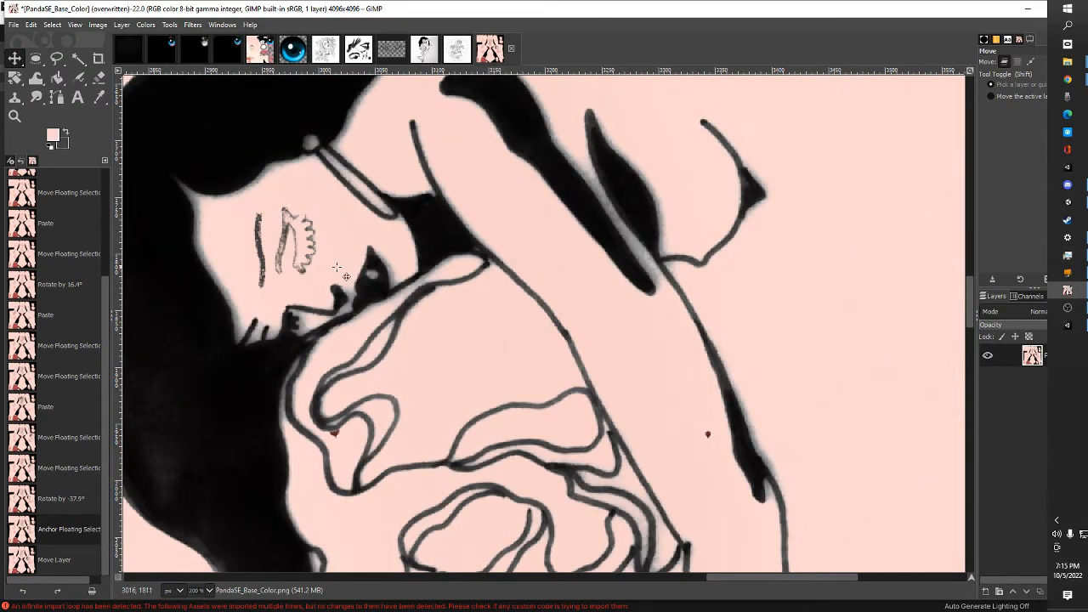
left_click(78, 58)
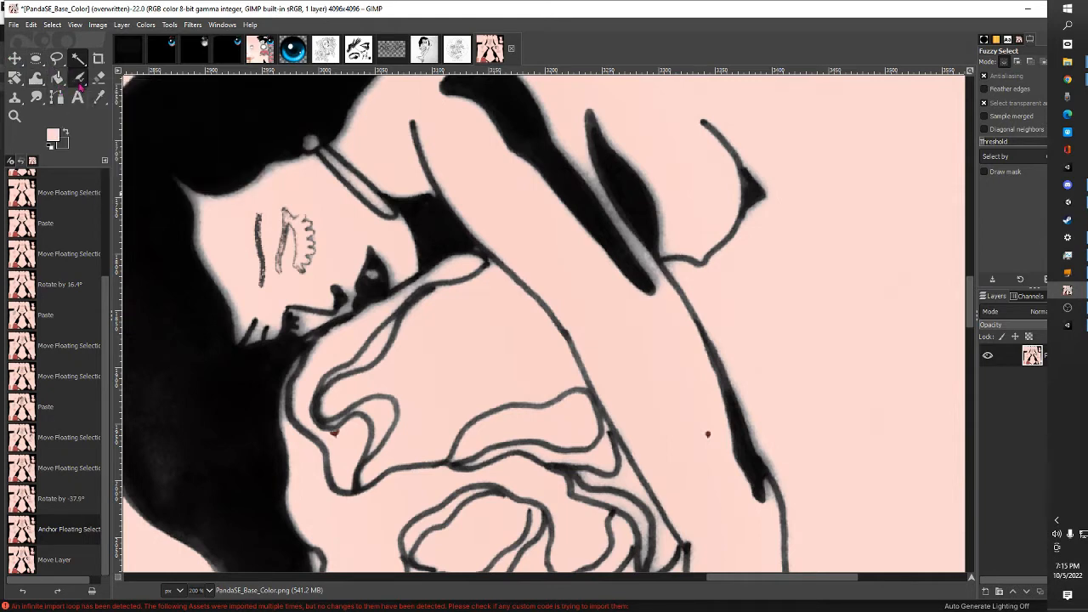
left_click(79, 80)
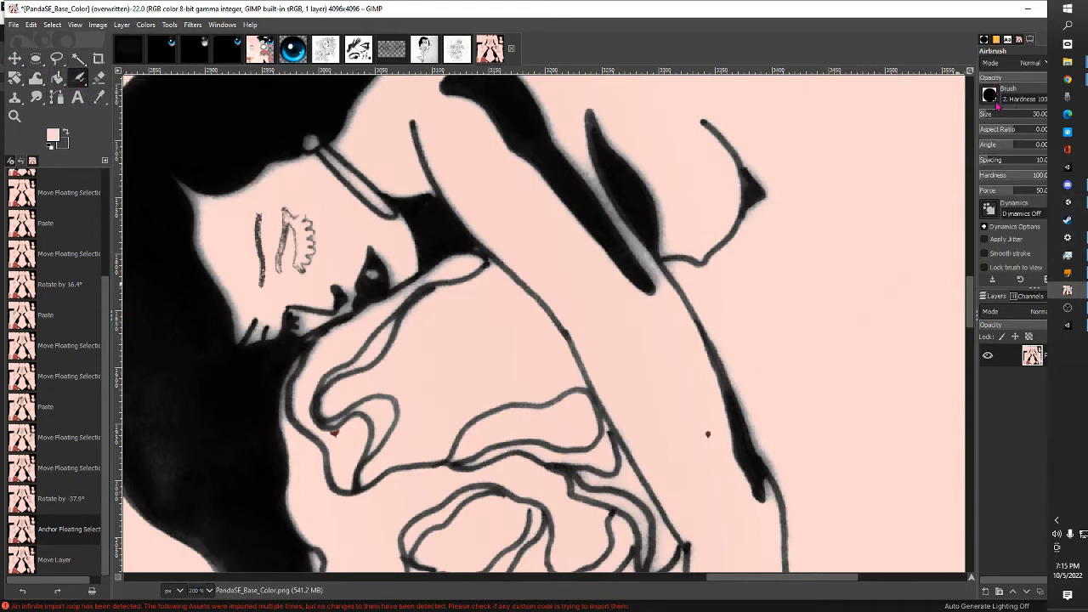
key("f")
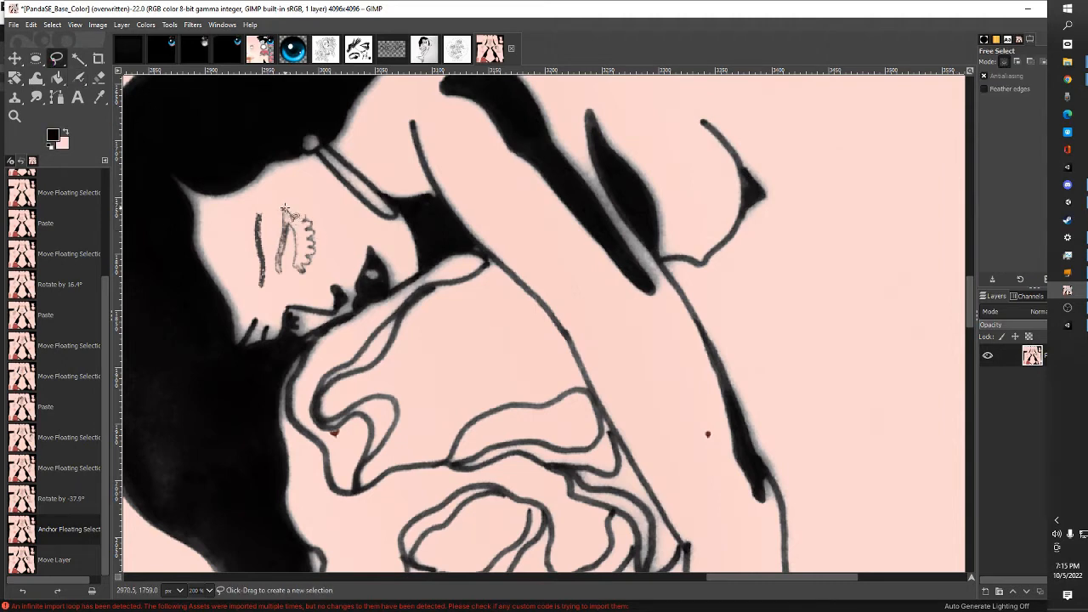
left_click(282, 206)
left_click(301, 212)
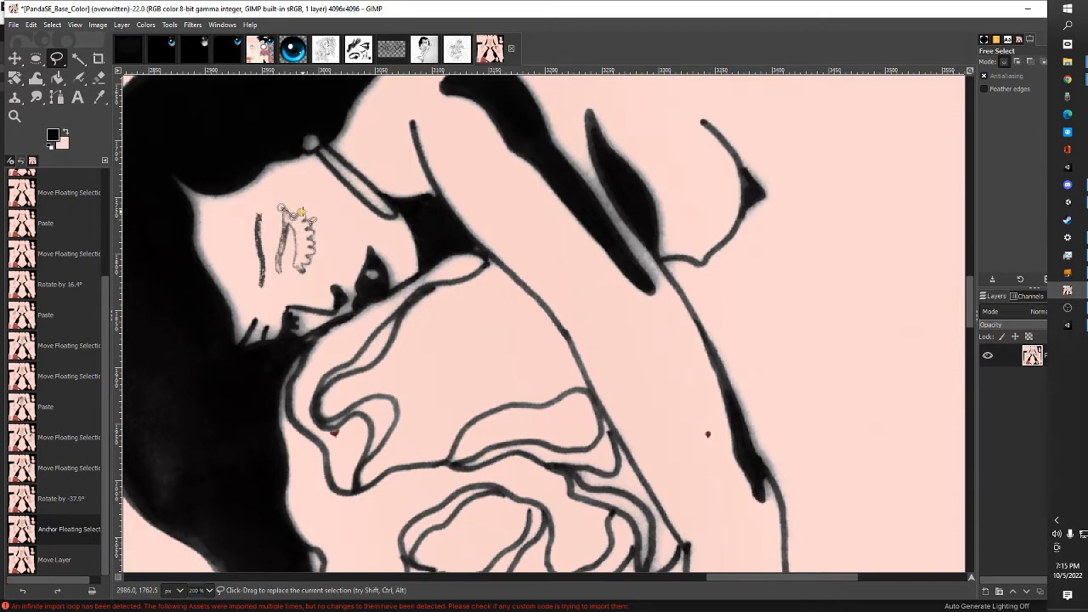
left_click(305, 213)
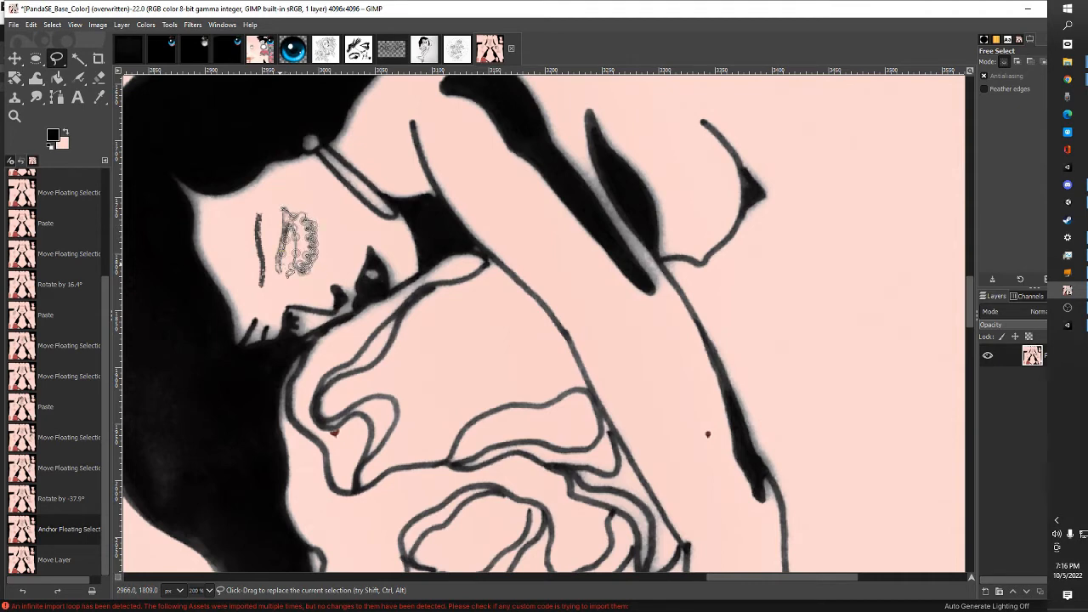
left_click(277, 275)
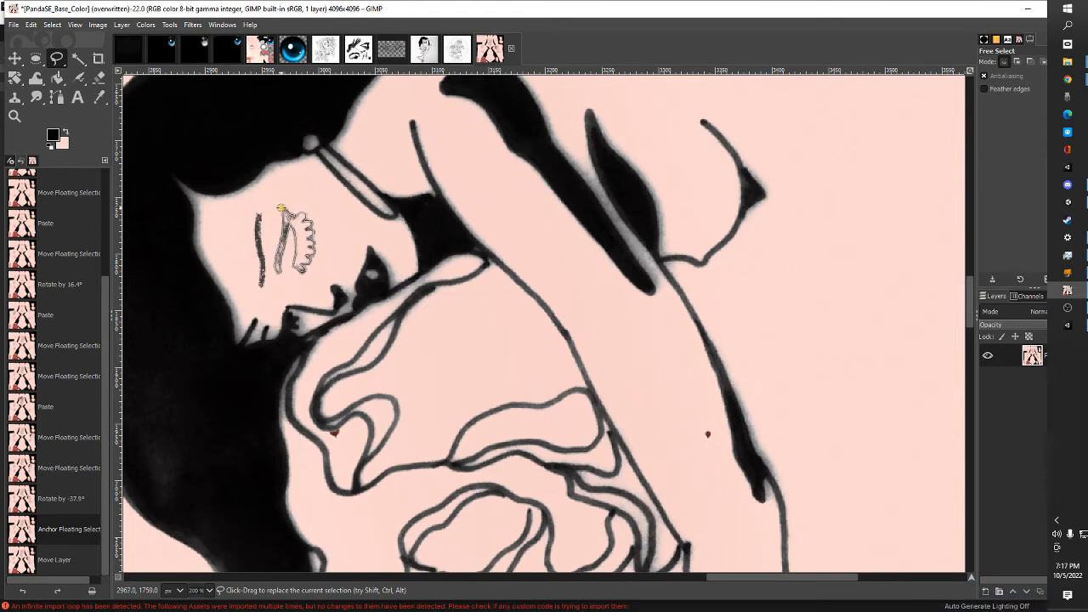
key("Return")
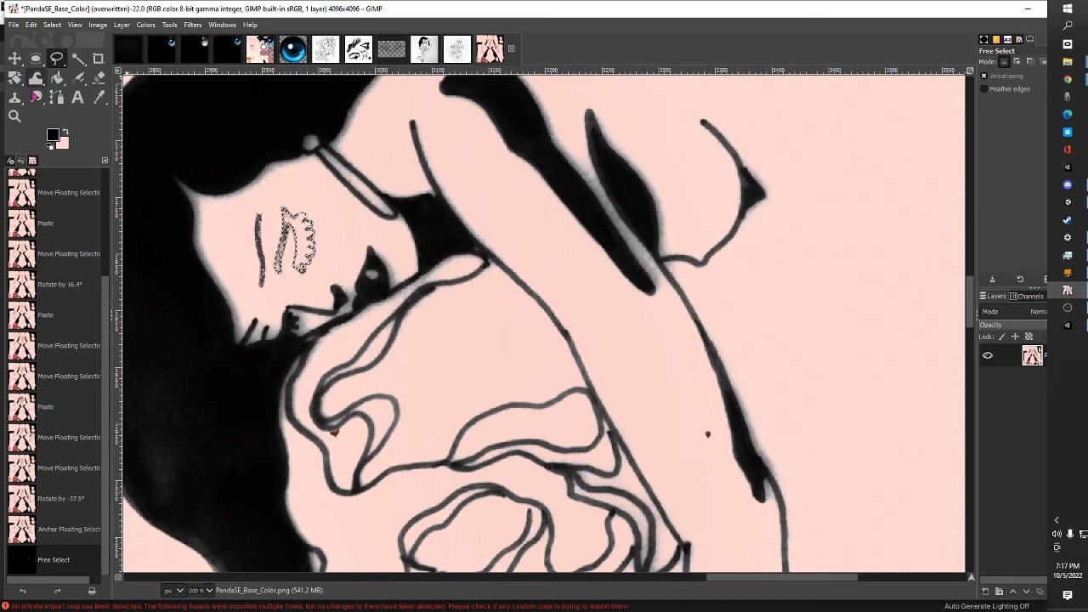
Airbrush the selected eye and eyelashes in black with a brush size of 216
left_click(78, 80)
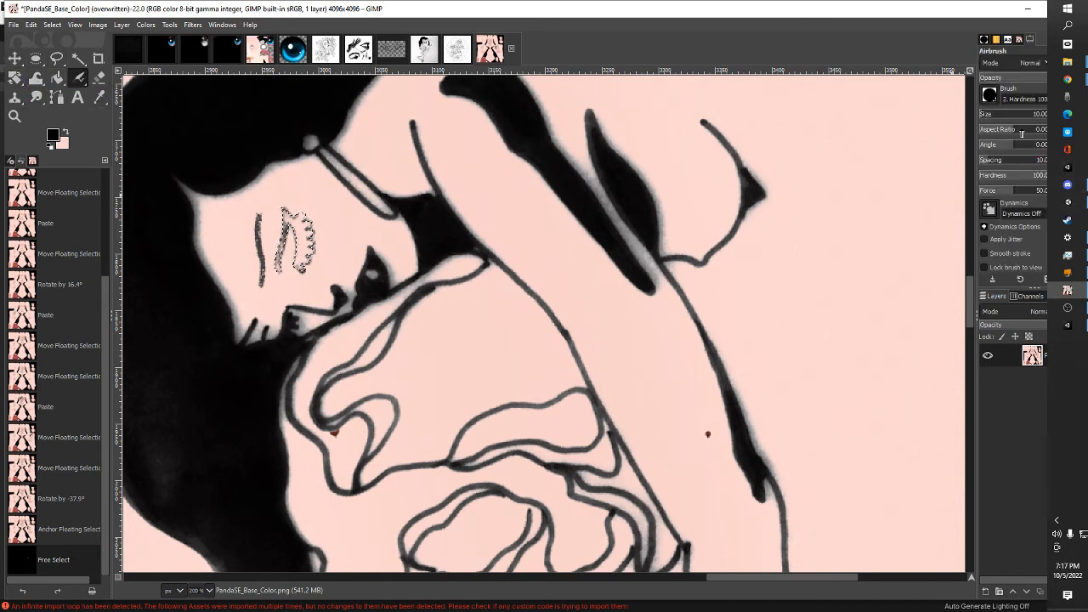
left_click(996, 119)
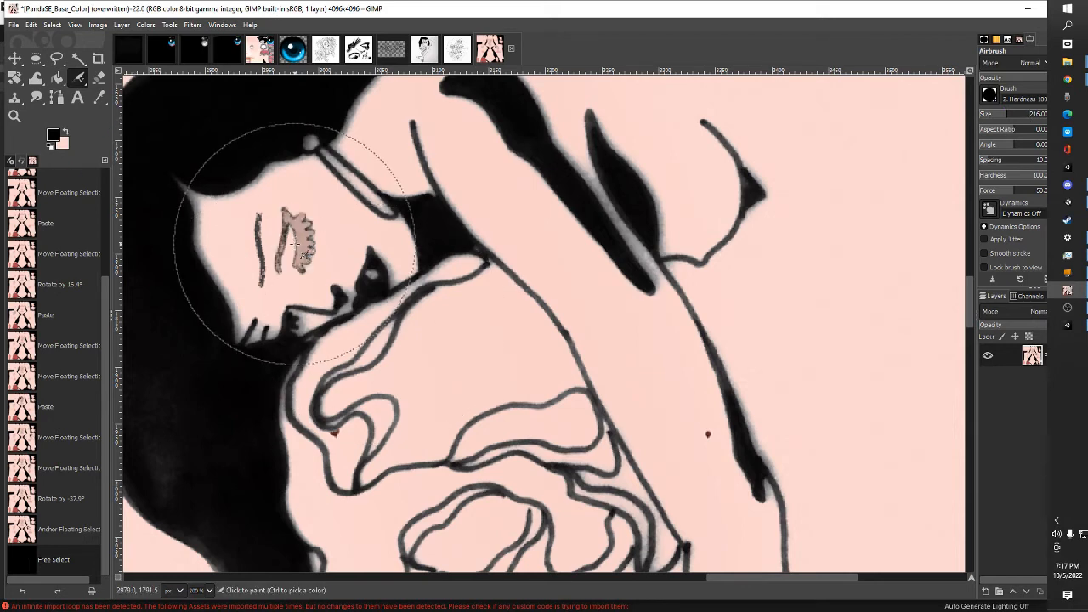
left_click_drag(295, 244, 298, 244)
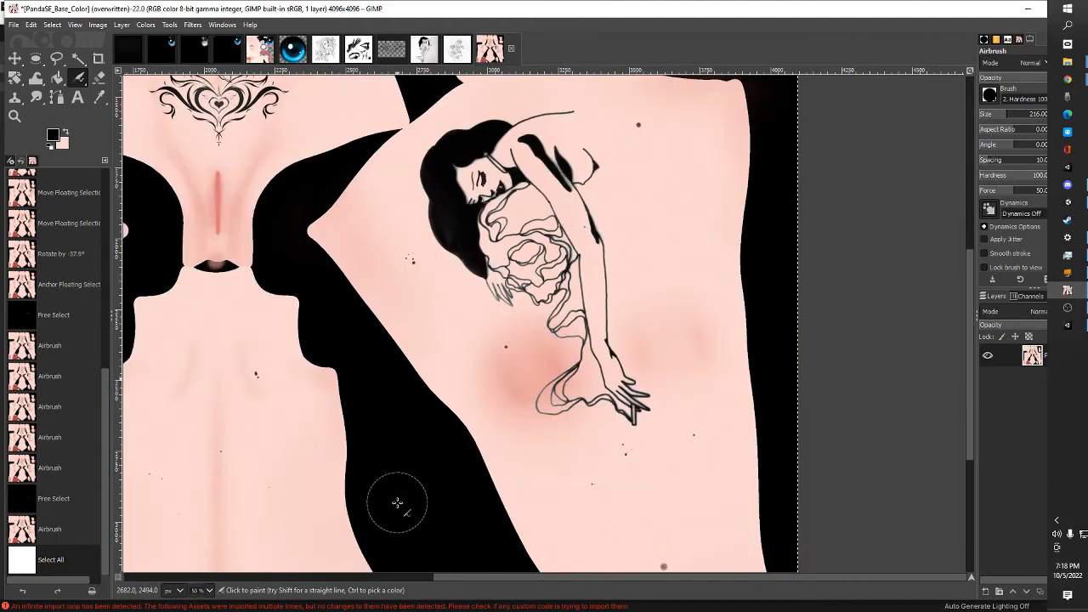
Examine the placement of the torso and thigh tattoos across the base colour texture
scroll(397, 503, "up", 3)
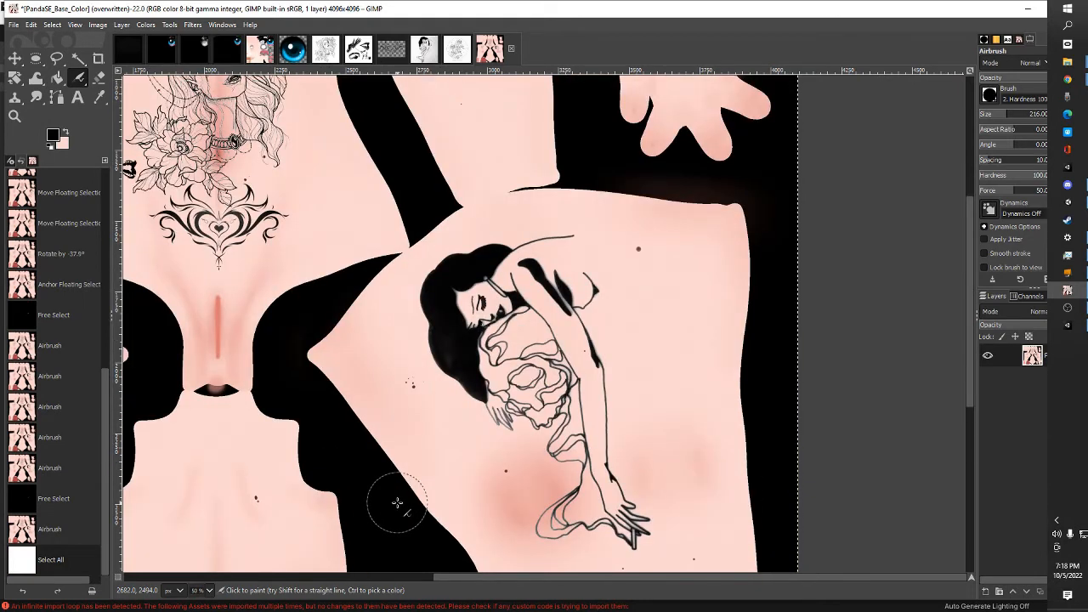
scroll(397, 503, "up", 6)
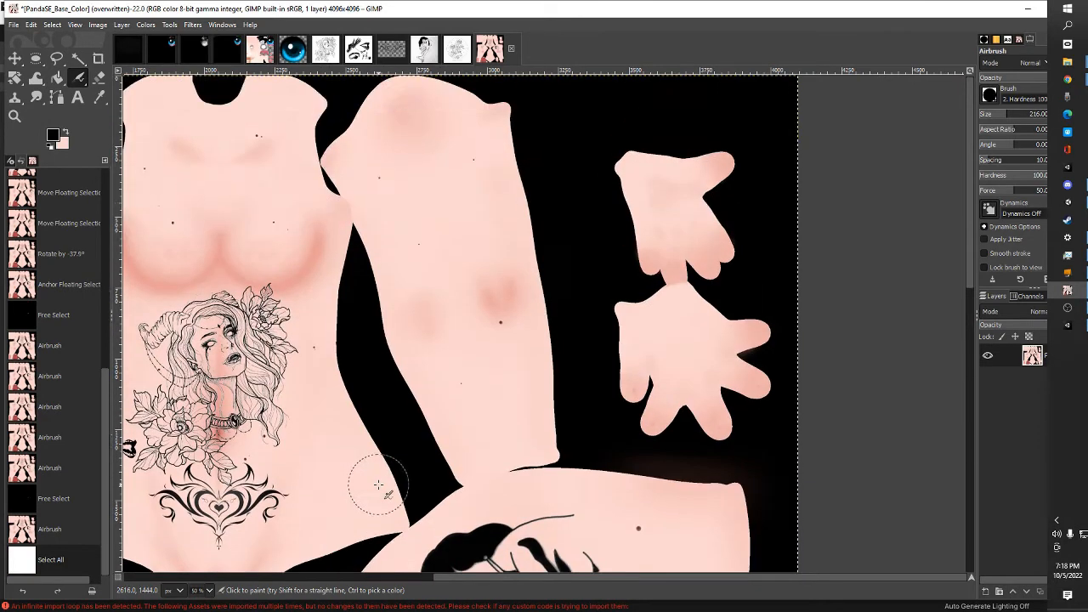
scroll(374, 484, "down", 3)
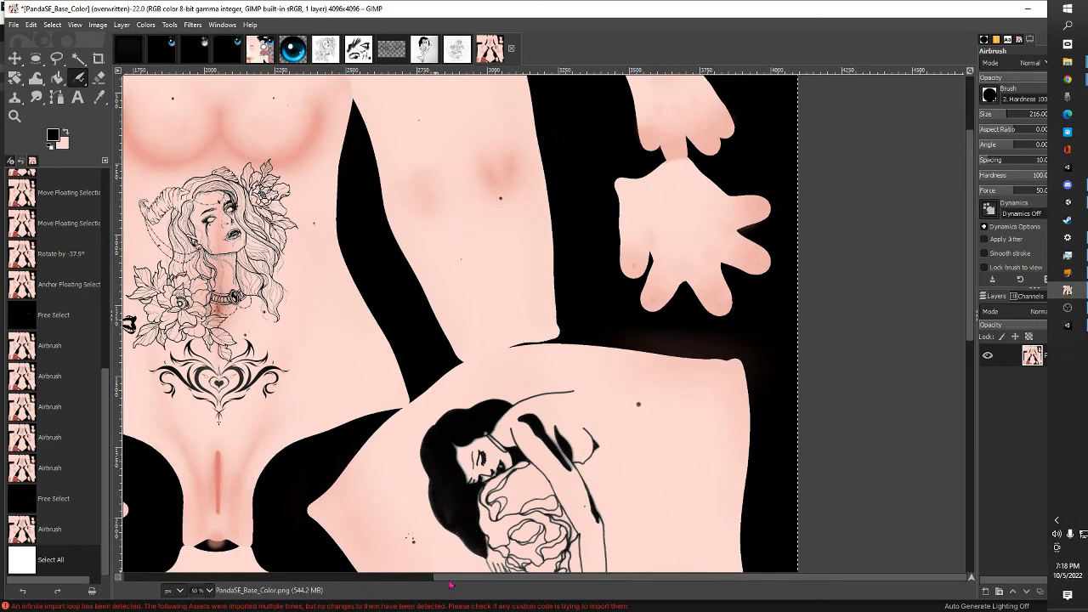
scroll(400, 552, "left", 5)
scroll(331, 549, "left", 2)
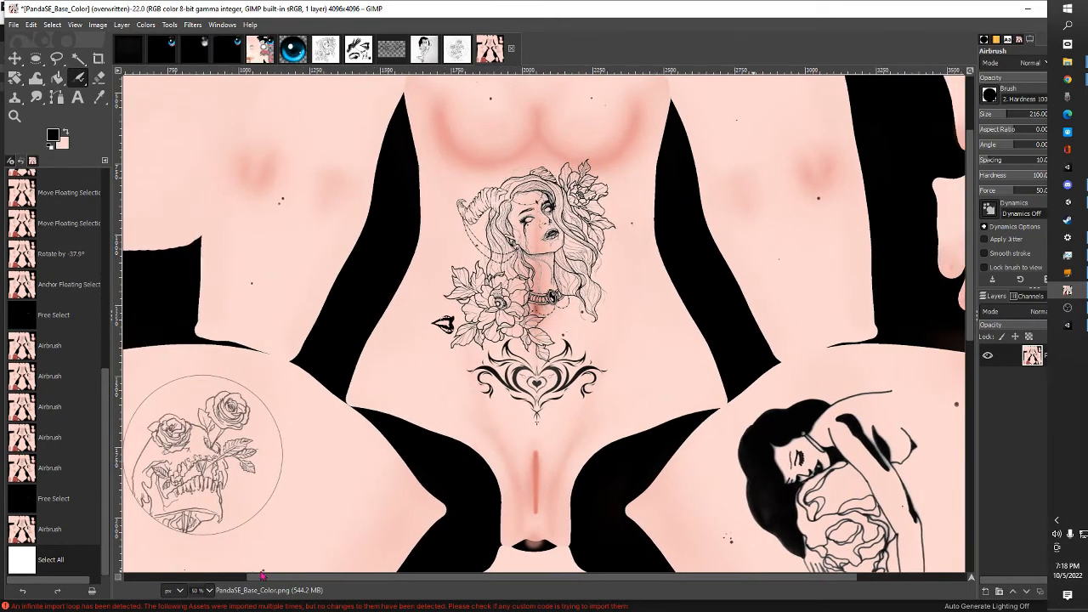
scroll(313, 576, "left", 1)
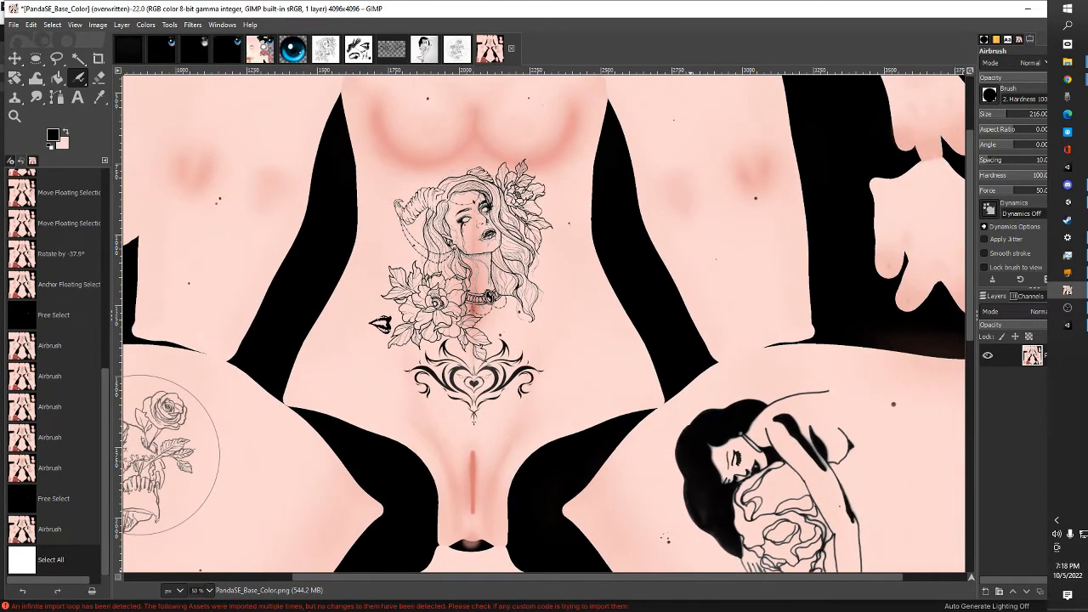
scroll(314, 576, "right", 1)
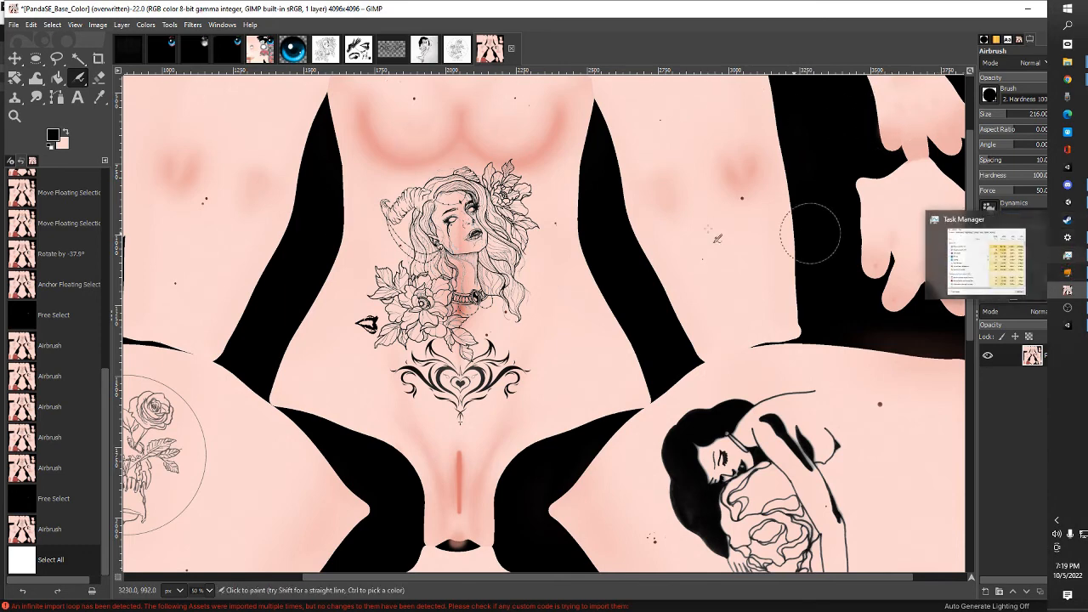
Overwrite PandaSE_Base_Color.png with the tattooed texture and switch to Unity to check the thigh tattoo on the avatar
left_click(14, 25)
mouse_move(31, 25)
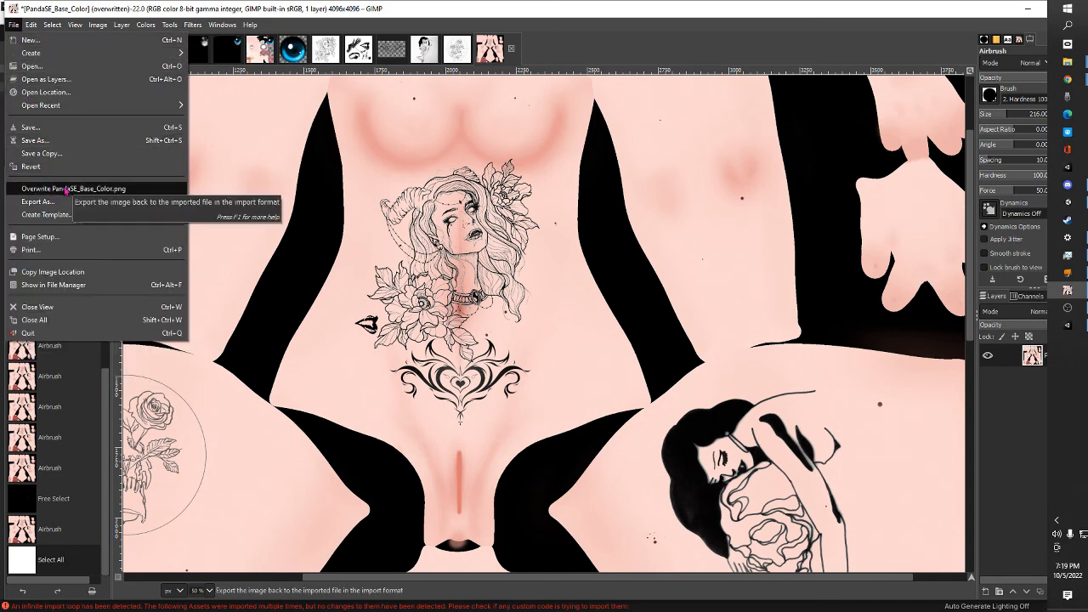
left_click(51, 188)
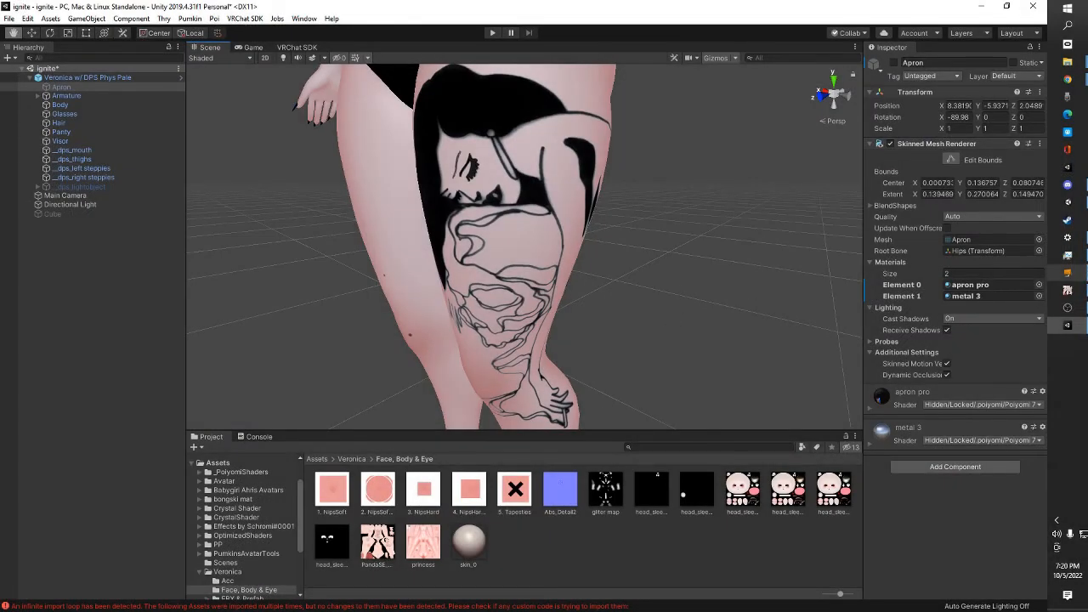
mouse_move(1070, 321)
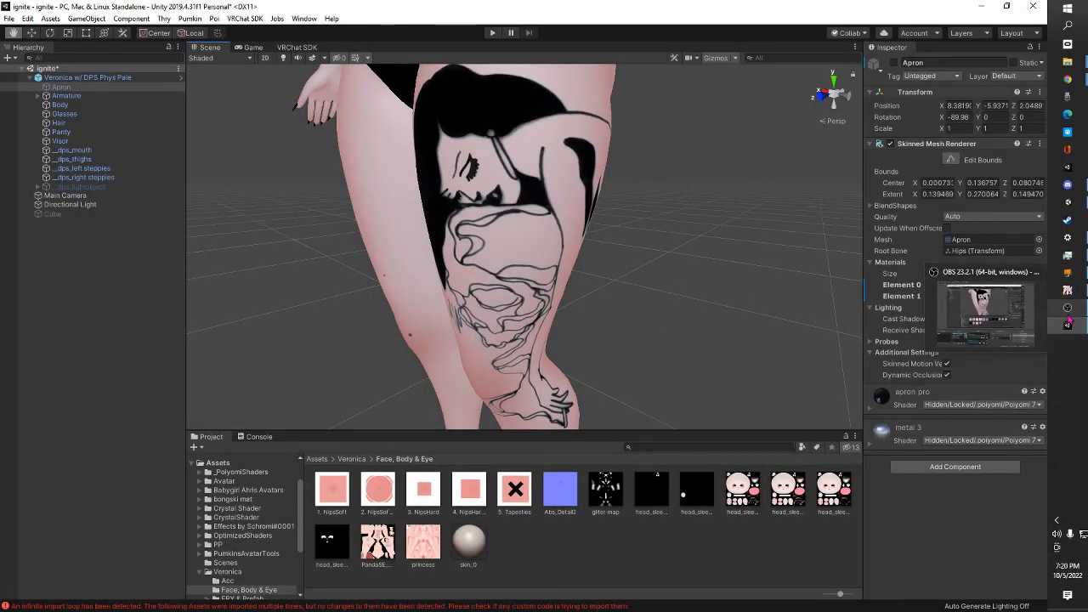